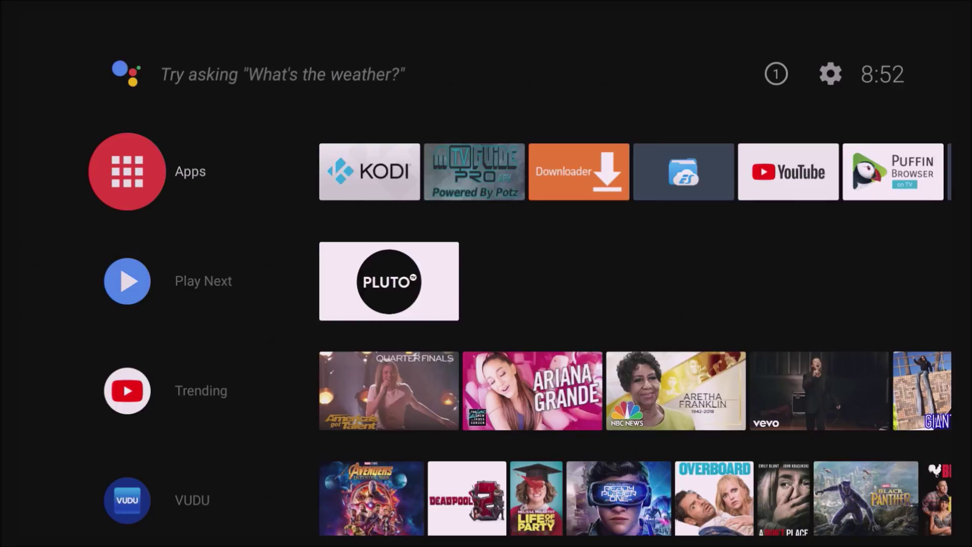
pyautogui.press('Down')
pyautogui.press('Right')
pyautogui.press('Right')
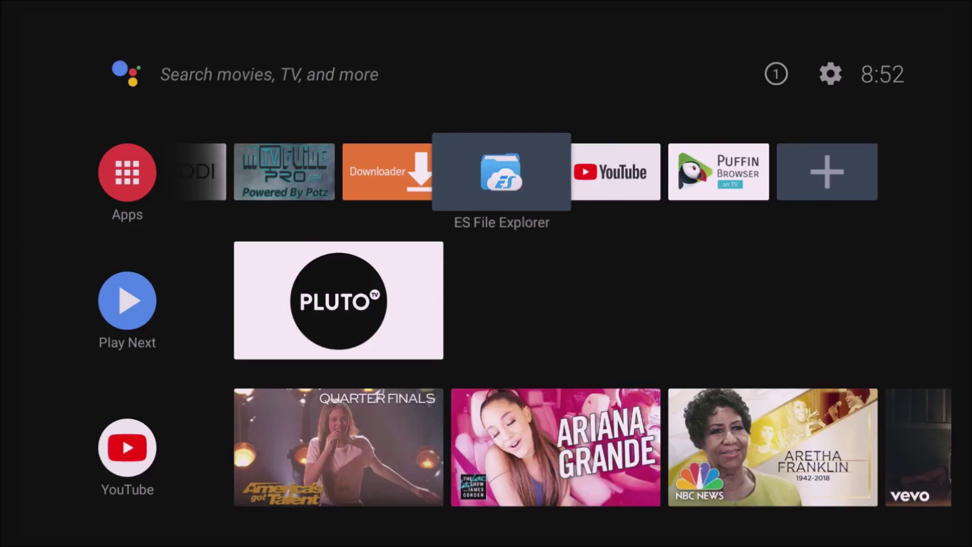
pyautogui.press('Left')
pyautogui.press('Left')
pyautogui.press('Left')
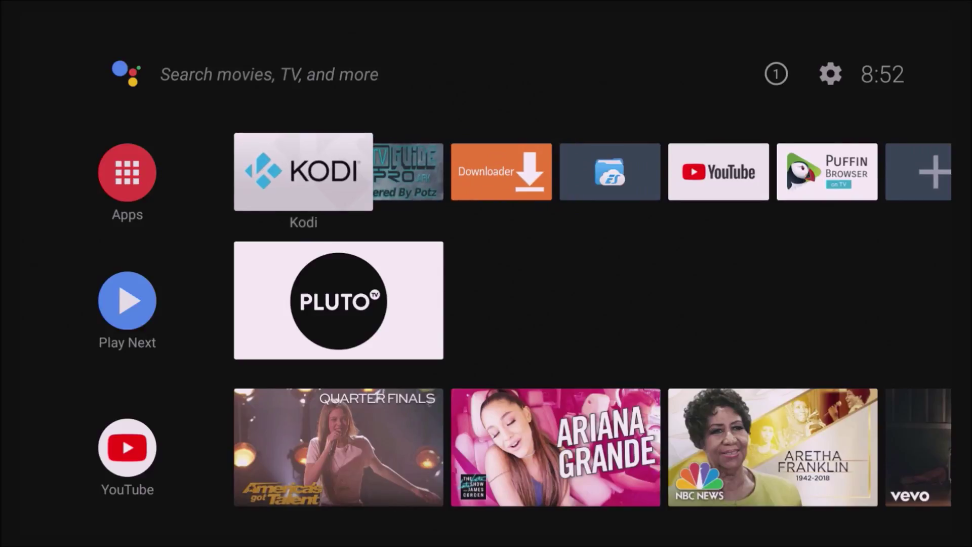
pyautogui.press('Left')
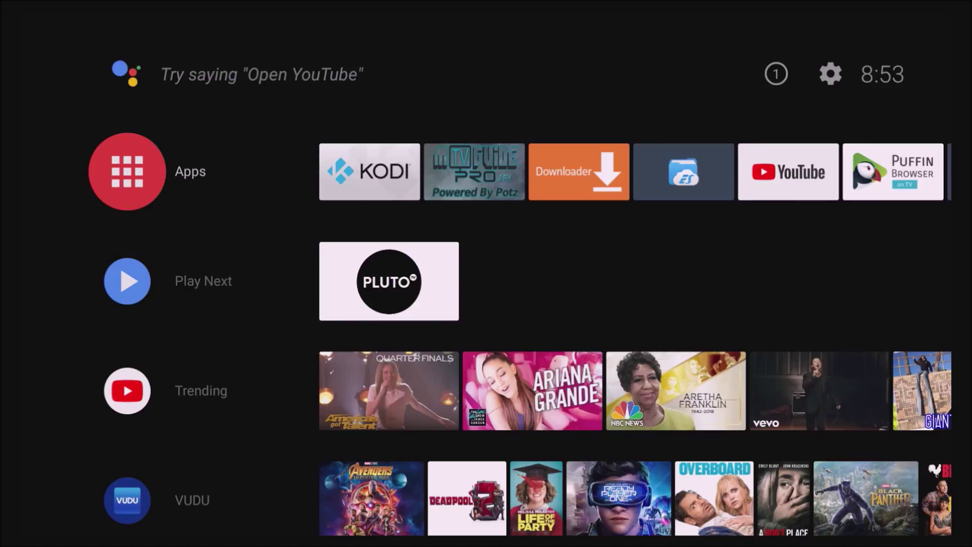
# Step: Launch ES File Explorer from the home screen's row of apps
pyautogui.press('Right')
pyautogui.press('Right')
pyautogui.press('Right')
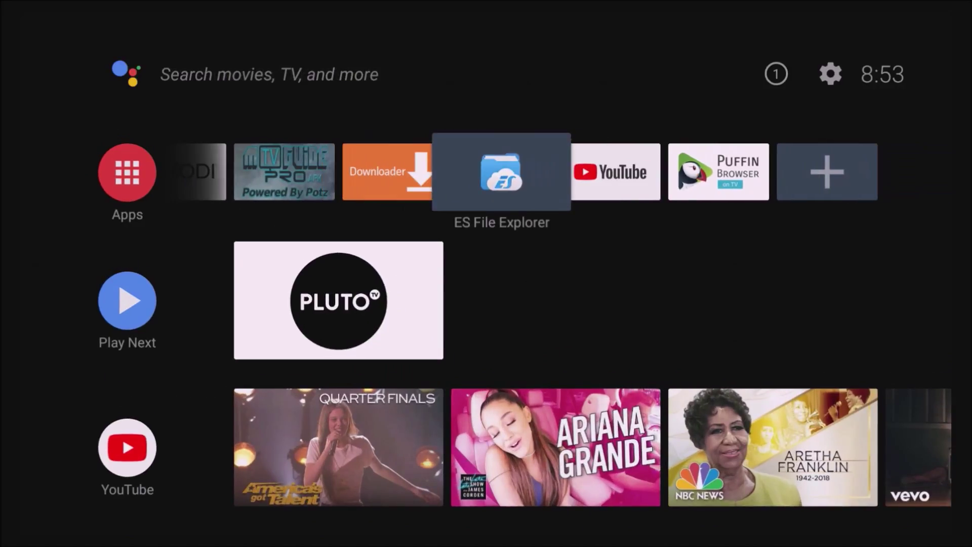
pyautogui.press('Return')
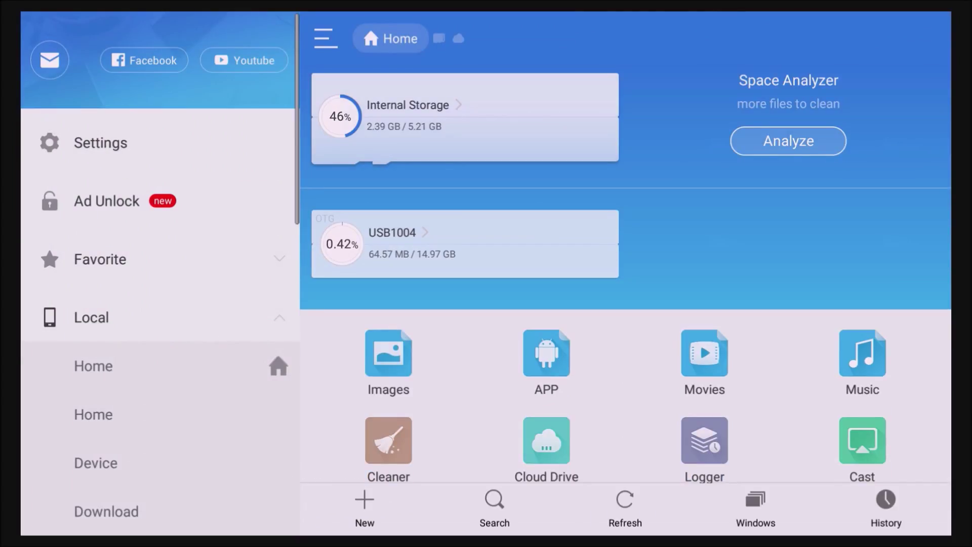
# Step: Open the Cloud Drive section from the file explorer's home page
pyautogui.press('Down')
pyautogui.press('Down')
pyautogui.press('Down')
pyautogui.press('Down')
pyautogui.press('Down')
pyautogui.press('Right')
pyautogui.press('Left')
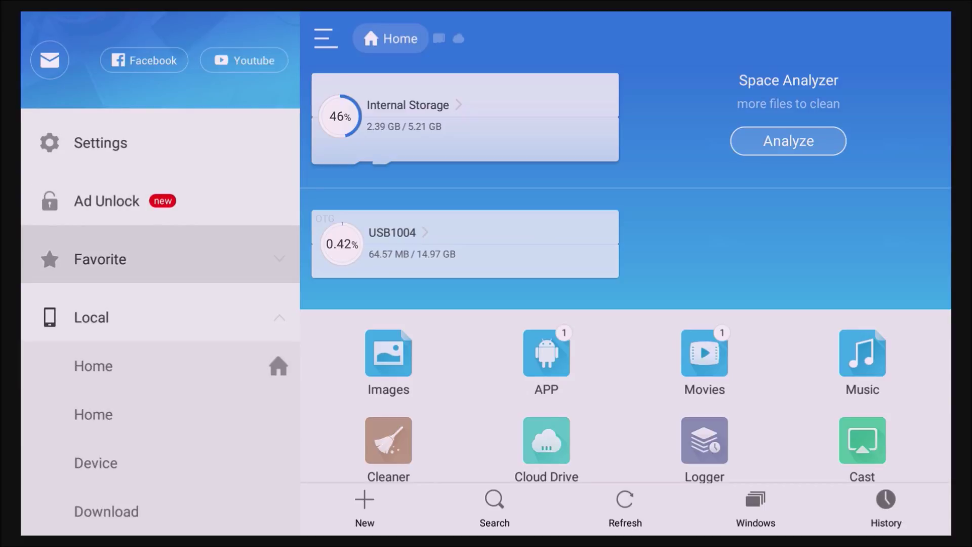
pyautogui.press('Down')
pyautogui.press('Down')
pyautogui.press('Down')
pyautogui.press('Down')
pyautogui.press('Up')
pyautogui.press('Up')
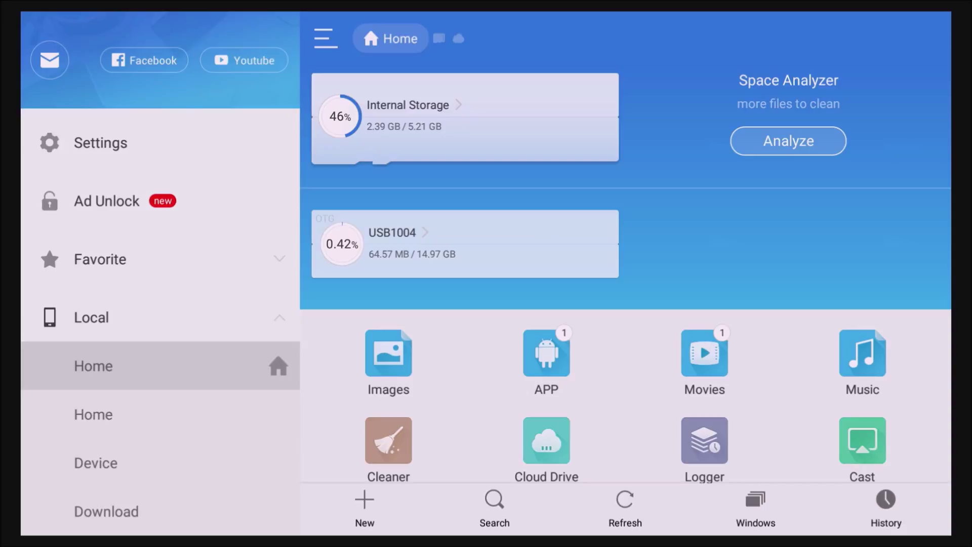
pyautogui.press('Right')
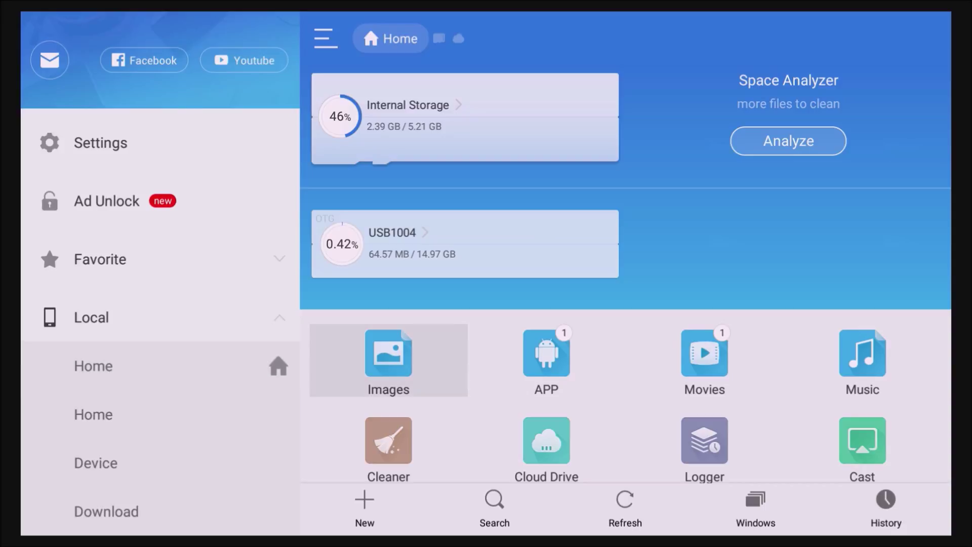
pyautogui.press('Right')
pyautogui.press('Down')
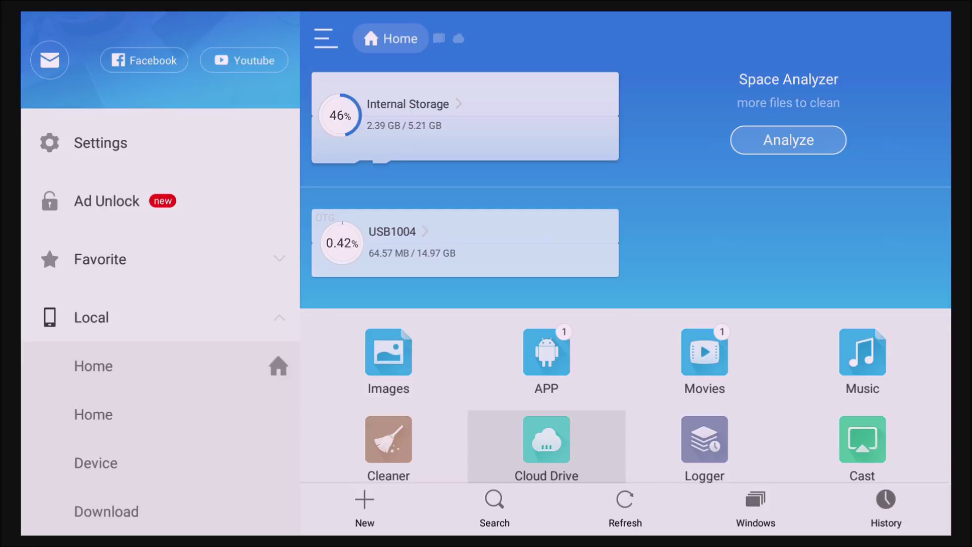
pyautogui.press('Return')
# Step: Bring up the choice of cloud services for logging in with a drive other than Google Drive
pyautogui.press('Left')
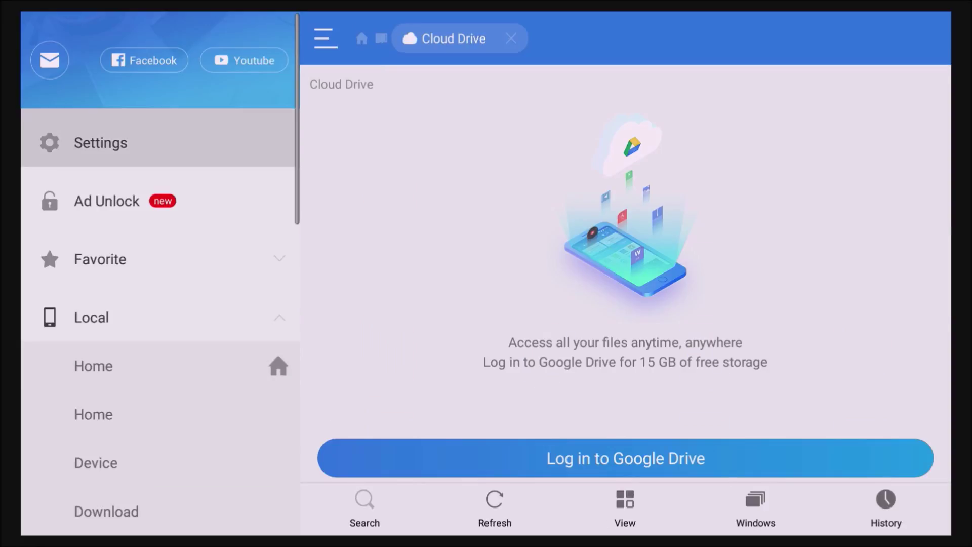
pyautogui.press('Down')
pyautogui.press('Down')
pyautogui.press('Down')
pyautogui.press('Down')
pyautogui.press('Down')
pyautogui.press('Down')
pyautogui.press('Down')
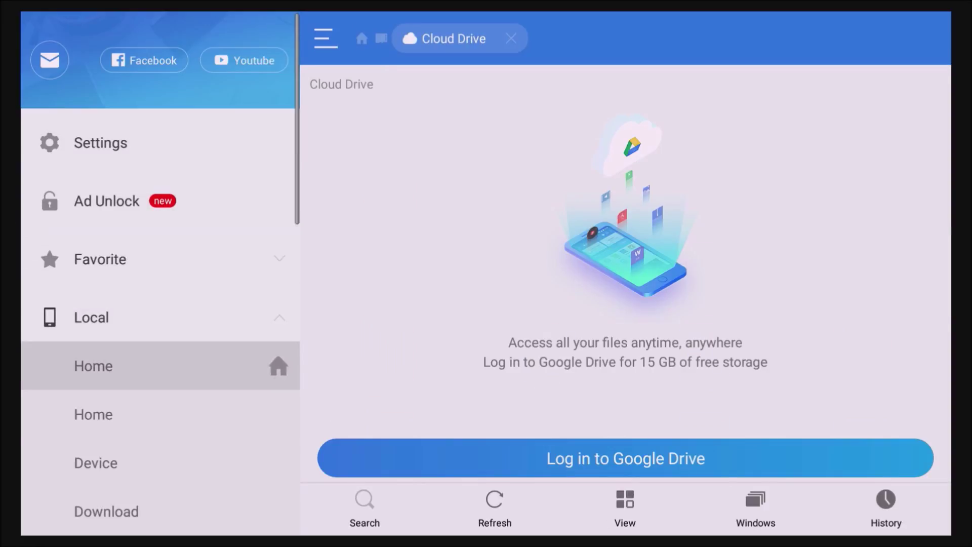
pyautogui.press('Right')
pyautogui.press('Right')
pyautogui.press('Right')
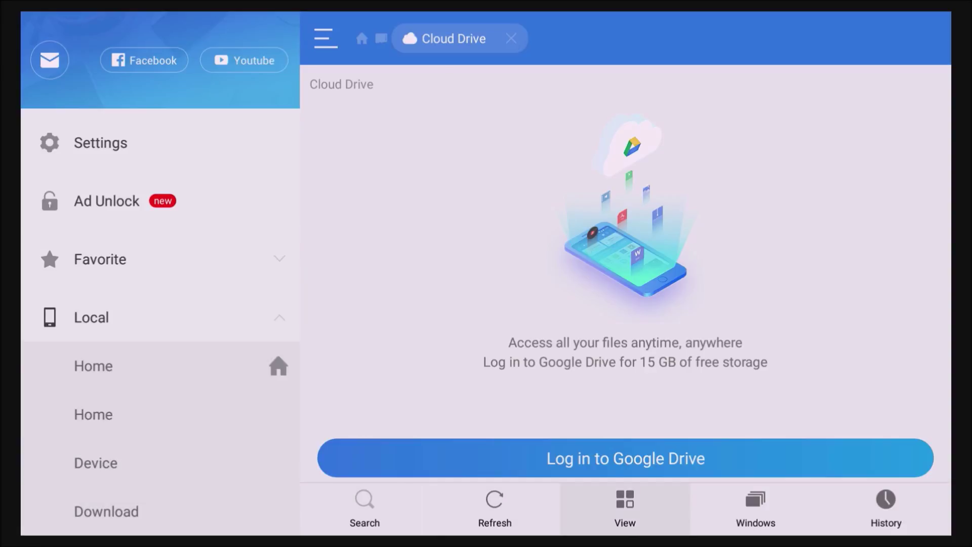
pyautogui.press('Up')
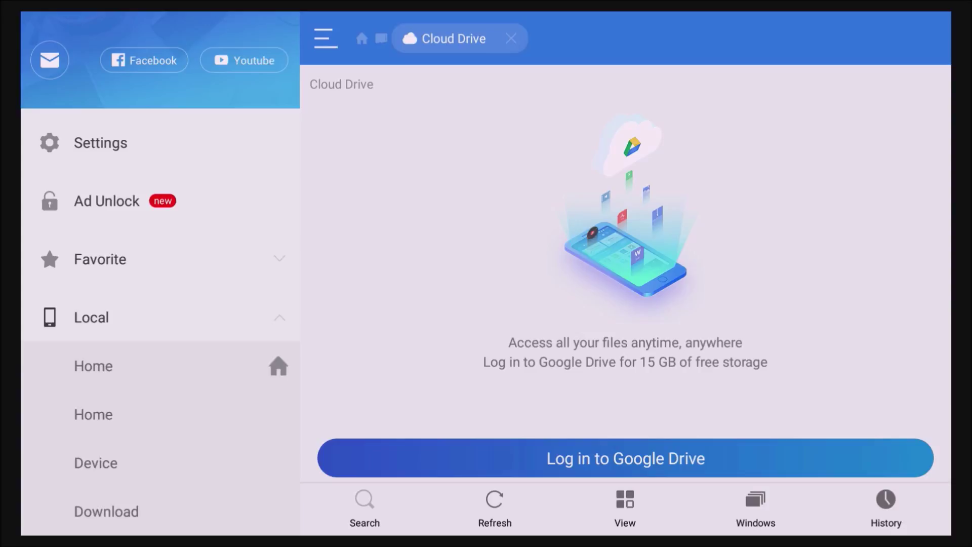
pyautogui.press('Down')
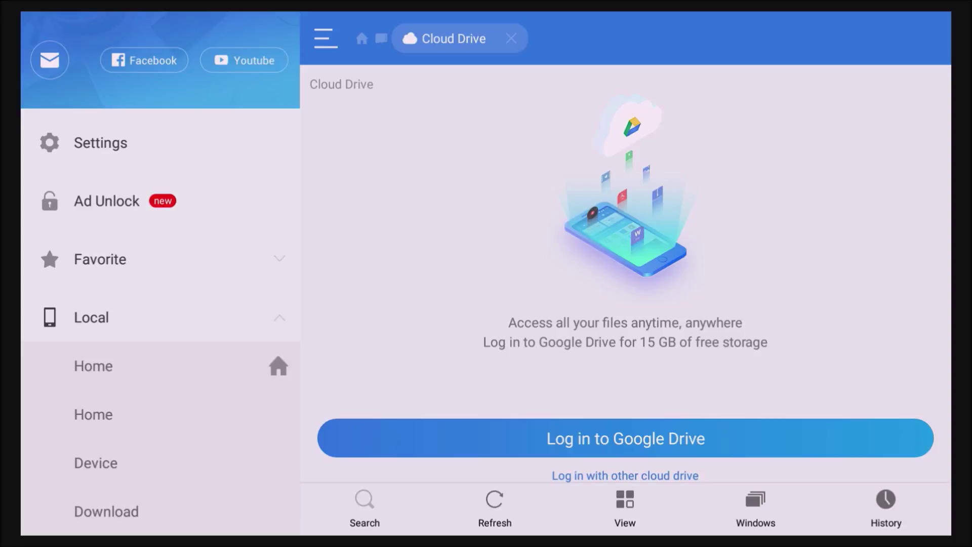
pyautogui.press('Return')
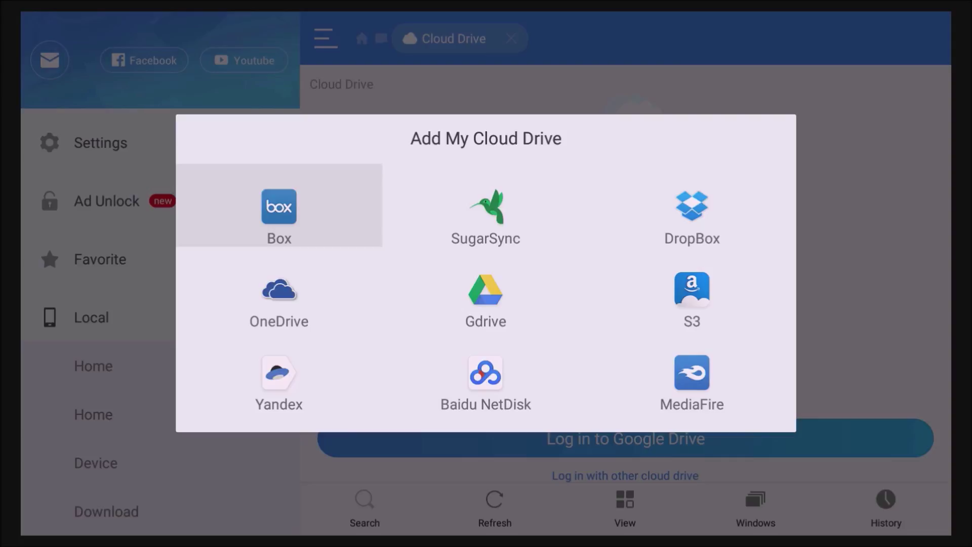
# Step: Open the OneDrive sign-in form and close it without signing in
pyautogui.press('Down')
pyautogui.press('Right')
pyautogui.press('Right')
pyautogui.press('Left')
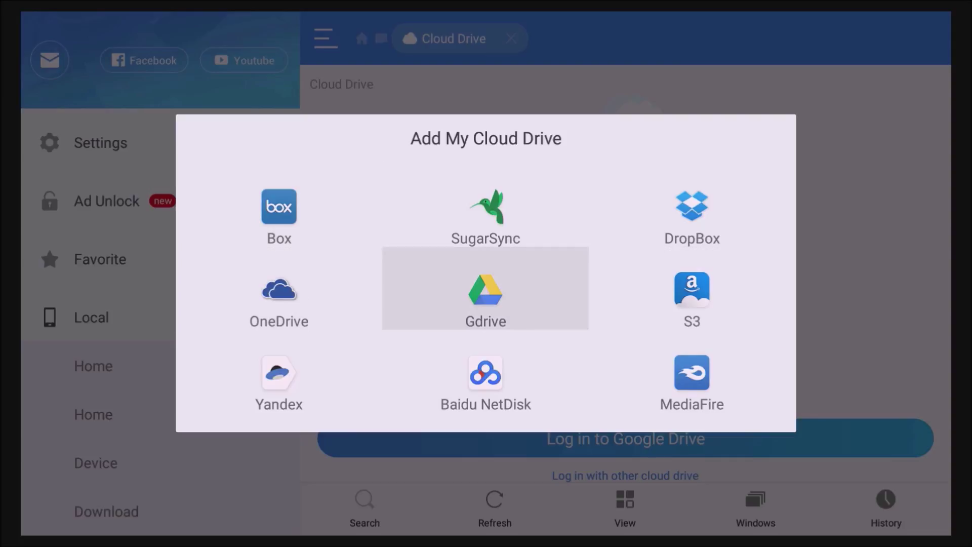
pyautogui.press('Left')
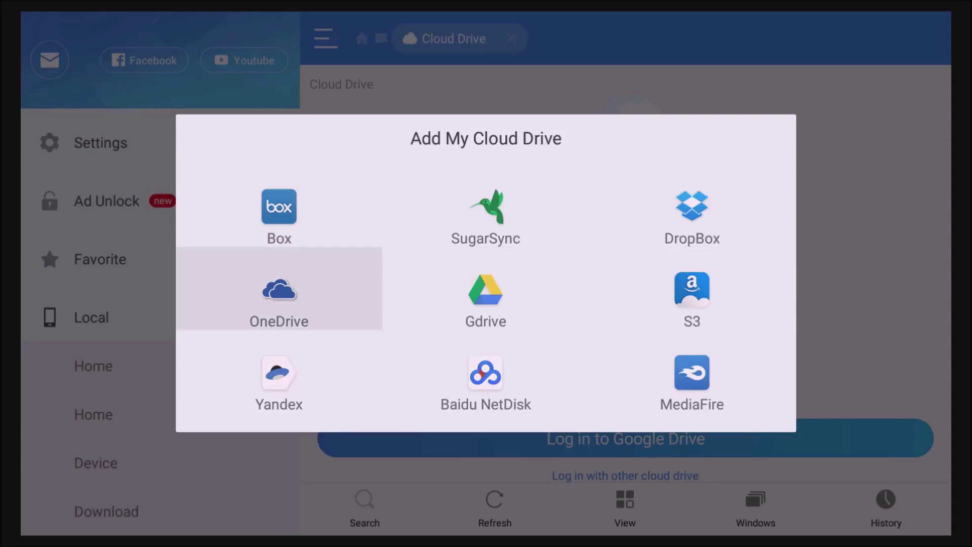
pyautogui.press('Return')
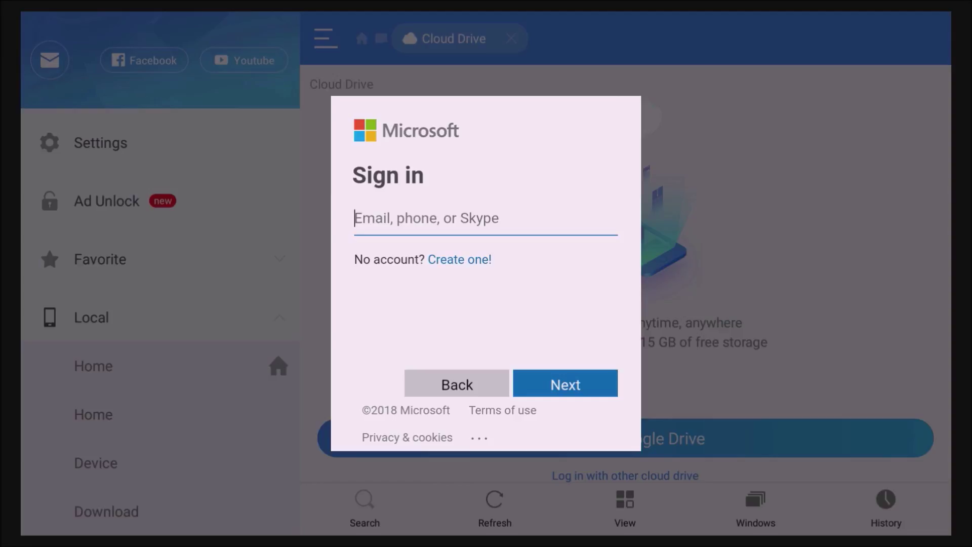
pyautogui.press('Escape')
# Step: Open the USB1004 drive from the local storage locations
pyautogui.press('Down')
pyautogui.press('Down')
pyautogui.press('Down')
pyautogui.press('Down')
pyautogui.press('Down')
pyautogui.press('Down')
pyautogui.press('Down')
pyautogui.press('Down')
pyautogui.press('Down')
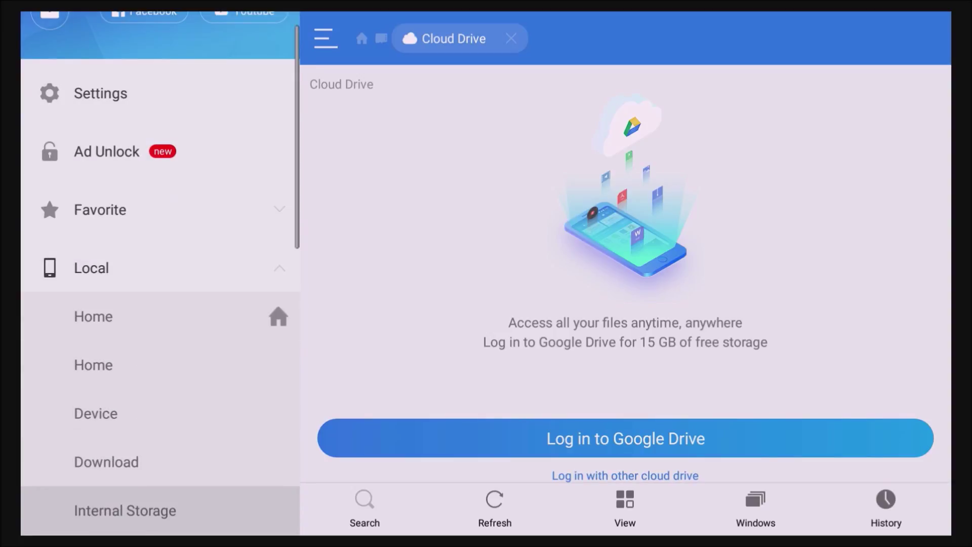
pyautogui.press('Down')
pyautogui.press('Down')
pyautogui.press('Up')
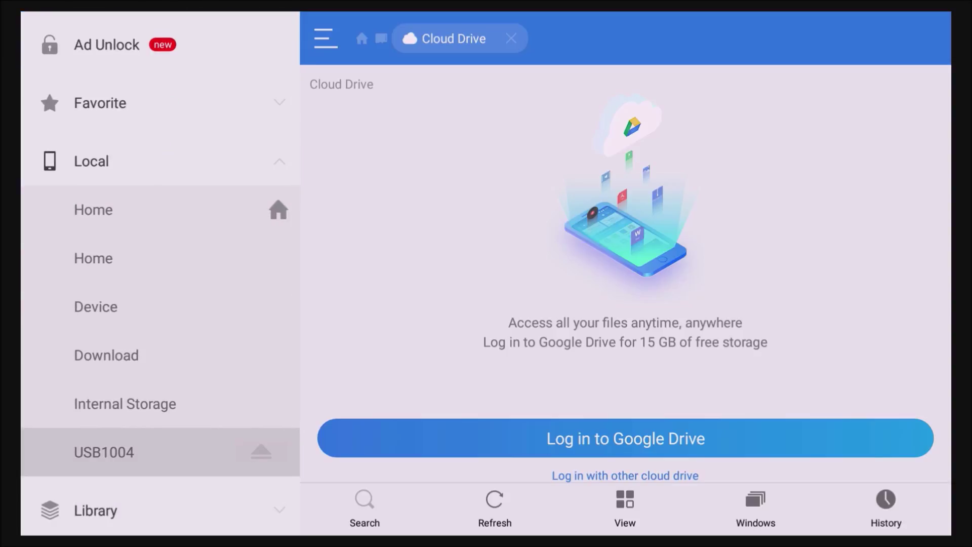
pyautogui.press('Return')
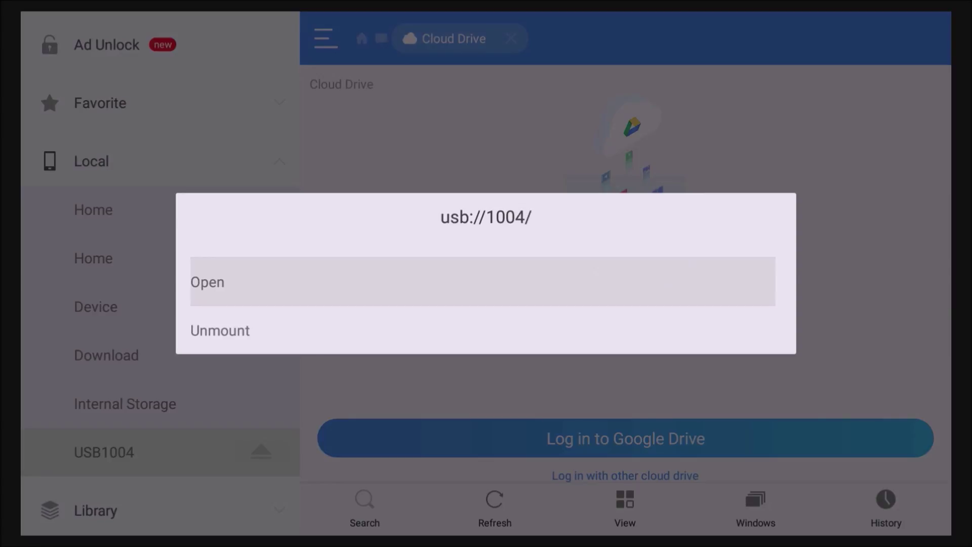
pyautogui.press('Return')
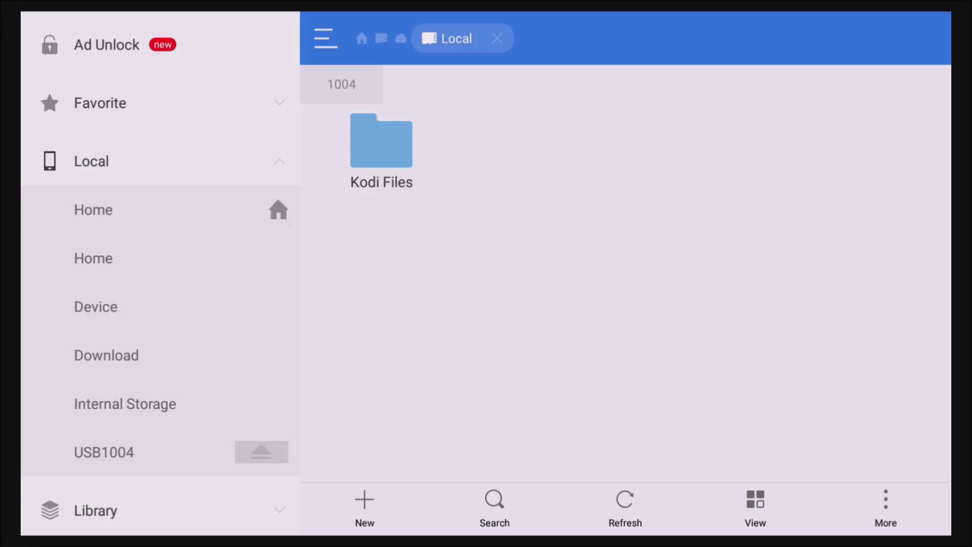
# Step: Open the Kodi Files folder on the USB drive
pyautogui.press('Up')
pyautogui.press('Down')
pyautogui.press('Down')
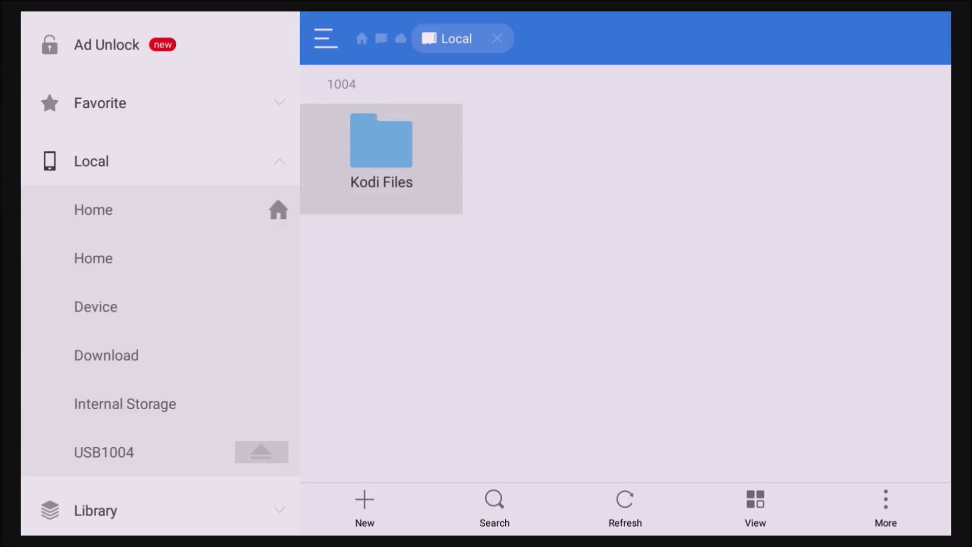
pyautogui.press('Return')
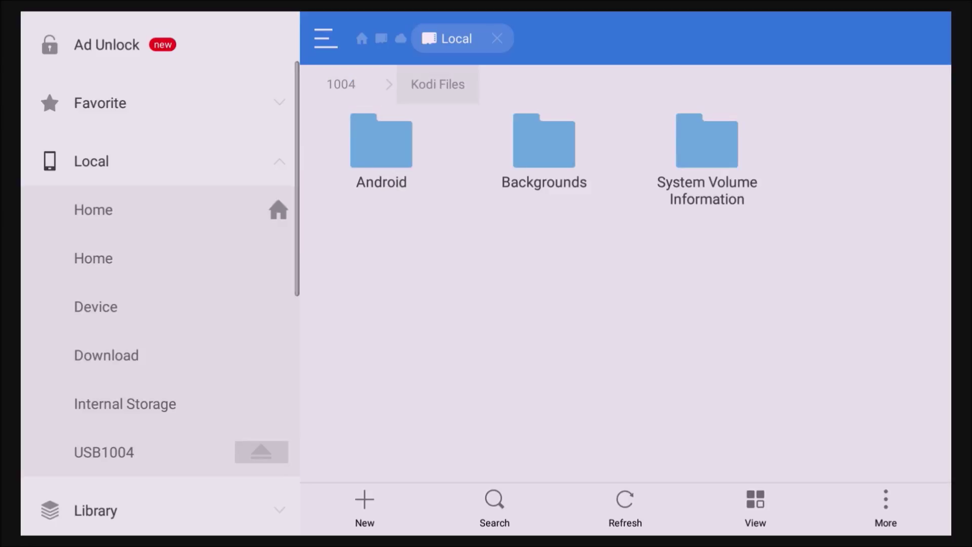
# Step: Open the Backgrounds folder and look over its subfolders
pyautogui.click(544, 158)
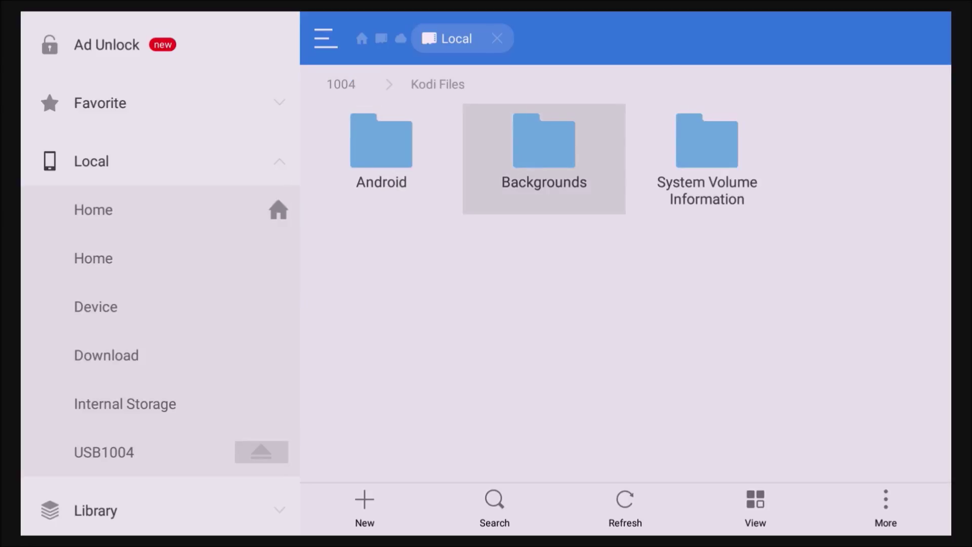
pyautogui.press('Return')
pyautogui.press('Right')
pyautogui.press('Right')
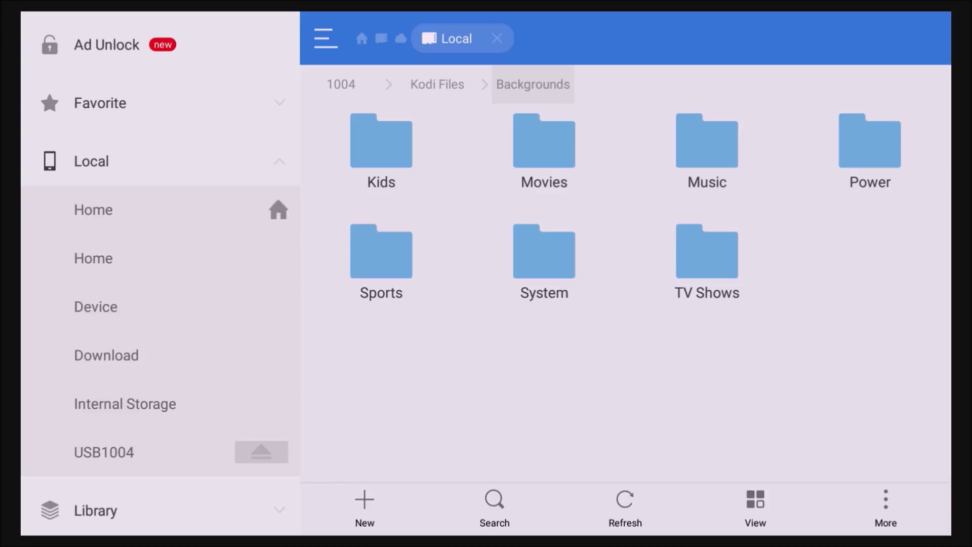
pyautogui.press('Down')
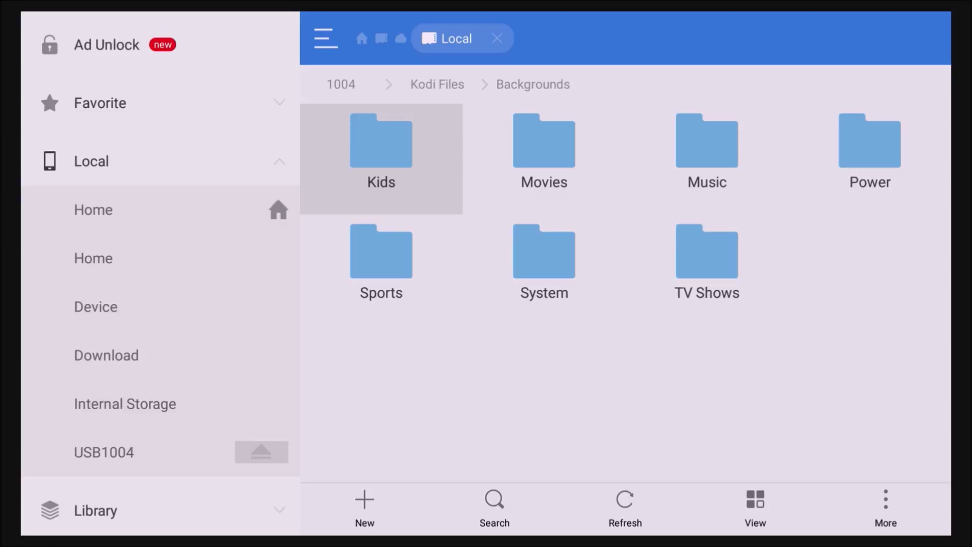
pyautogui.press('Up')
pyautogui.press('Right')
pyautogui.press('Right')
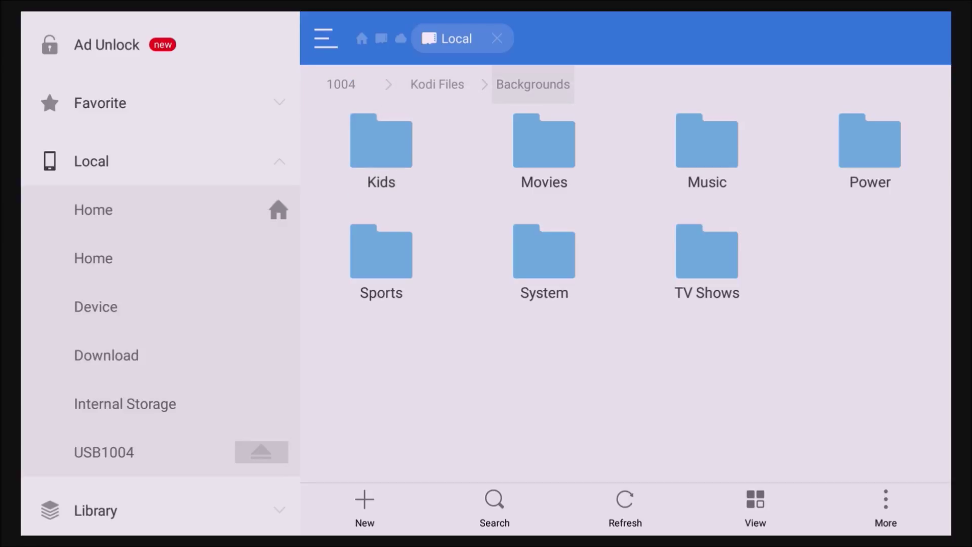
# Step: Go back to the Kodi Files folder, select the Backgrounds folder and copy it
pyautogui.press('Escape')
pyautogui.press('Right')
pyautogui.press('Down')
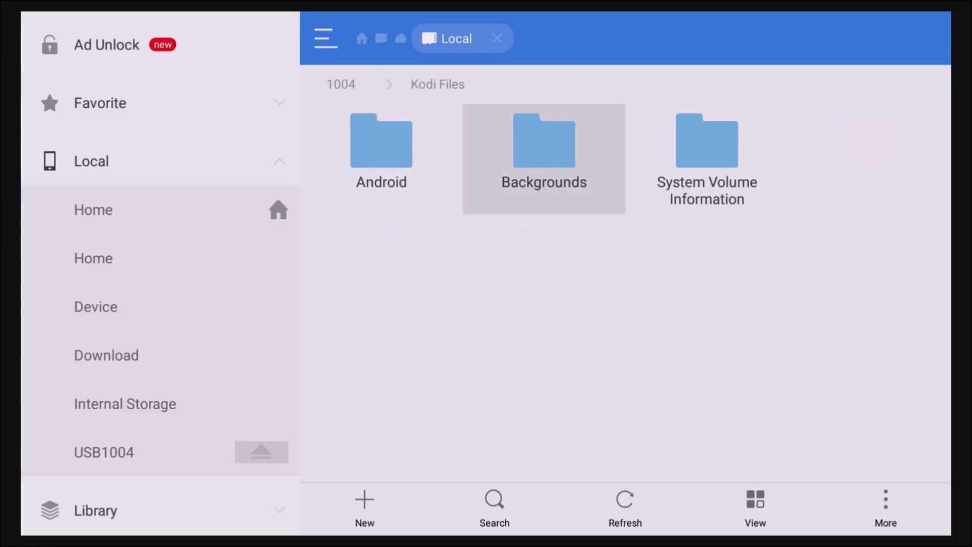
pyautogui.press('Return')
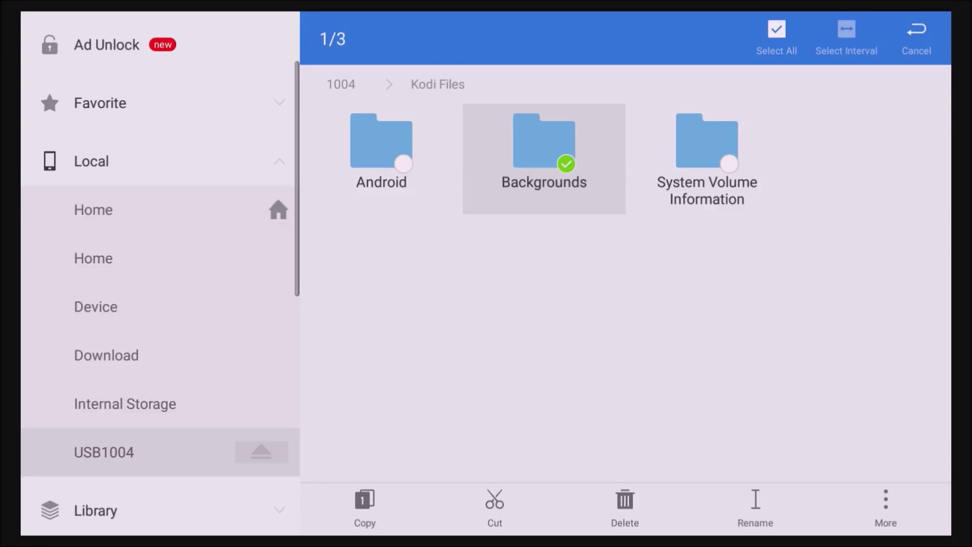
pyautogui.press('Down')
pyautogui.press('Right')
pyautogui.press('Right')
pyautogui.press('Left')
pyautogui.press('Return')
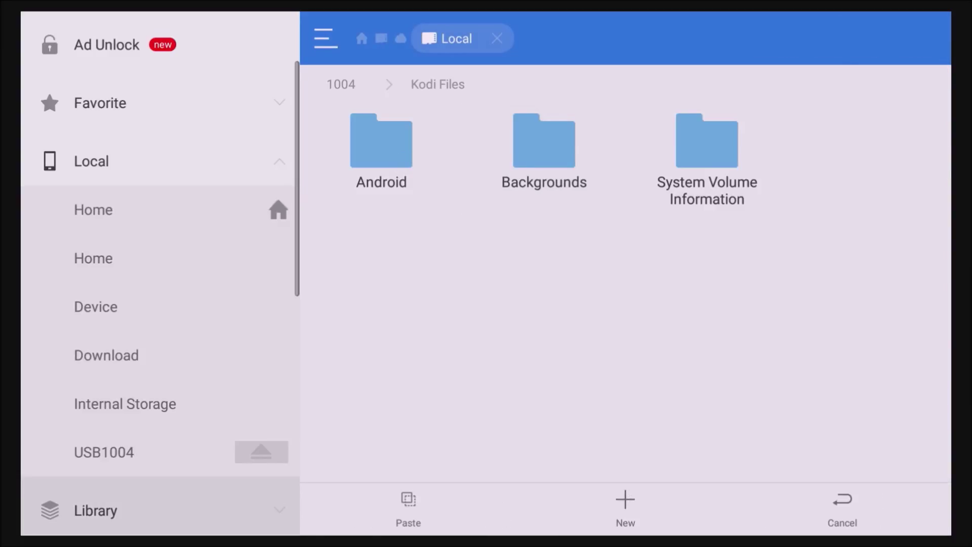
# Step: Open the device's internal home directory under Local as the place to paste into
pyautogui.press('Up')
pyautogui.press('Up')
pyautogui.press('Up')
pyautogui.press('Up')
pyautogui.press('Up')
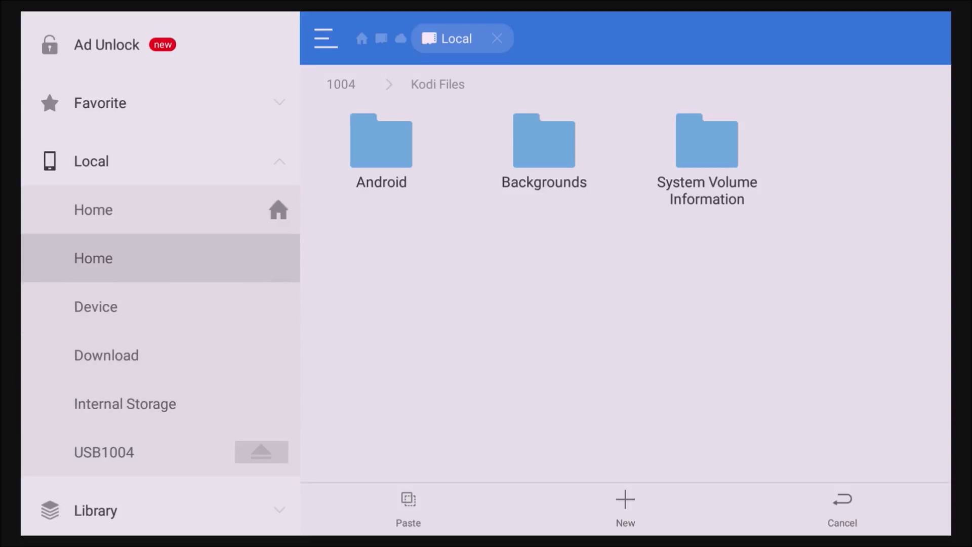
pyautogui.press('Return')
# Step: Open the Pictures folder in the device's internal storage as the destination for the copied folder
pyautogui.press('Right')
pyautogui.press('Right')
pyautogui.press('Right')
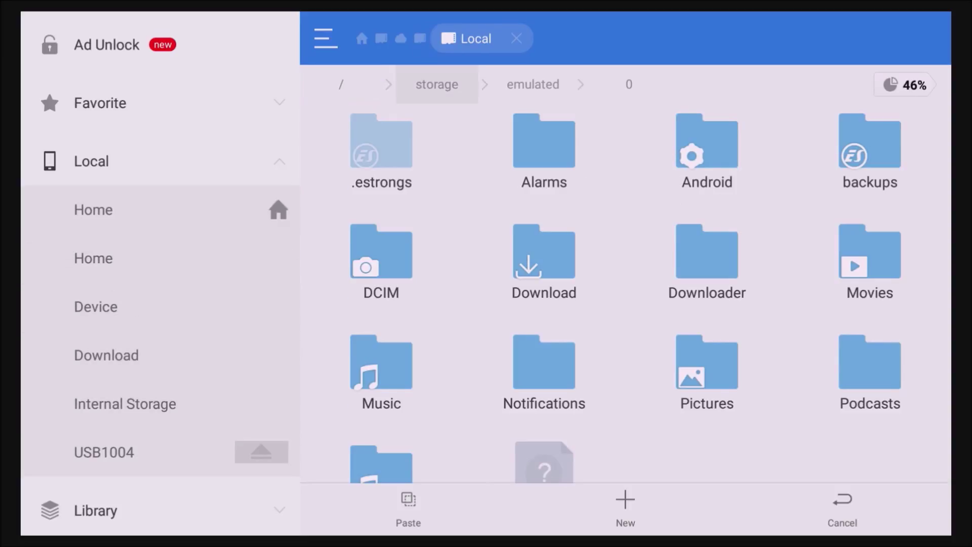
pyautogui.press('Left')
pyautogui.press('Down')
pyautogui.press('Down')
pyautogui.press('Down')
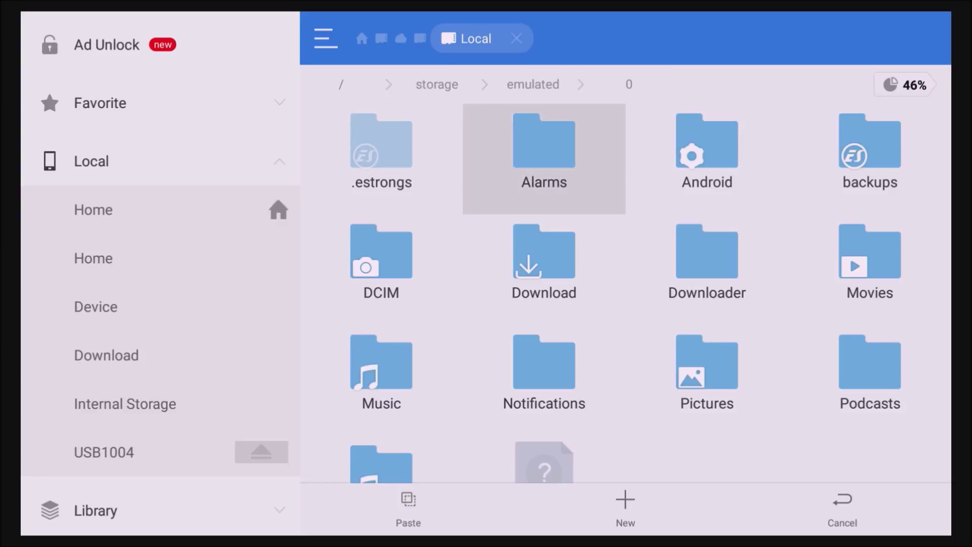
pyautogui.press('Right')
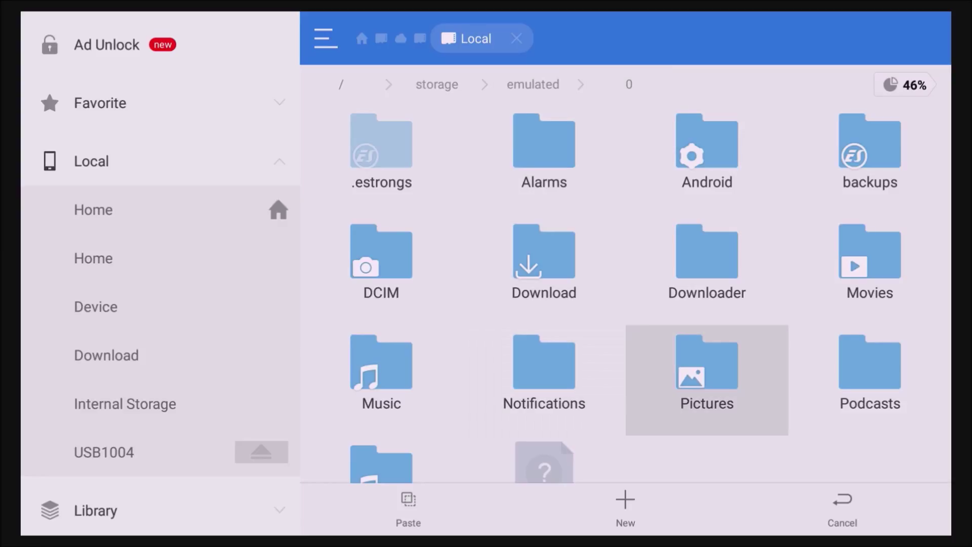
pyautogui.press('Return')
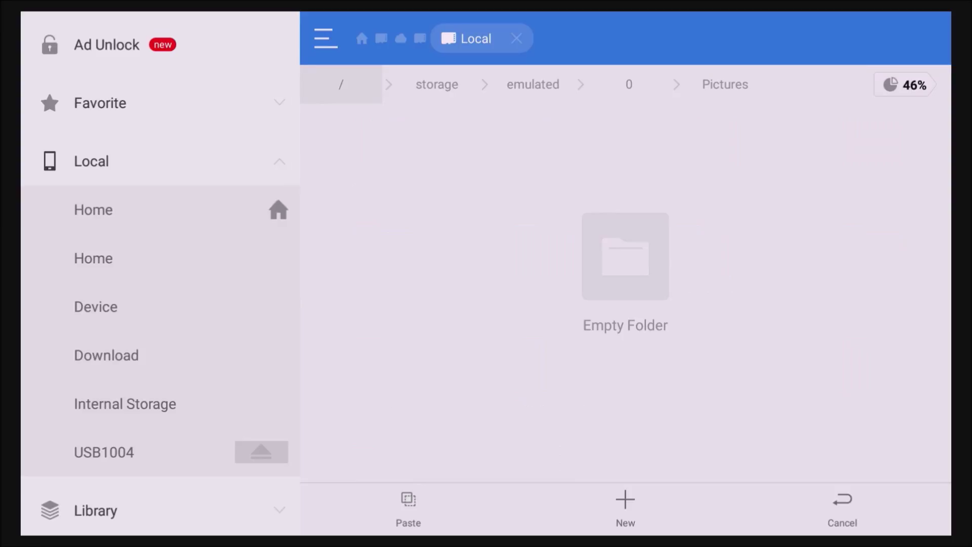
# Step: Paste the copied Backgrounds folder into the Pictures folder
pyautogui.press('Left')
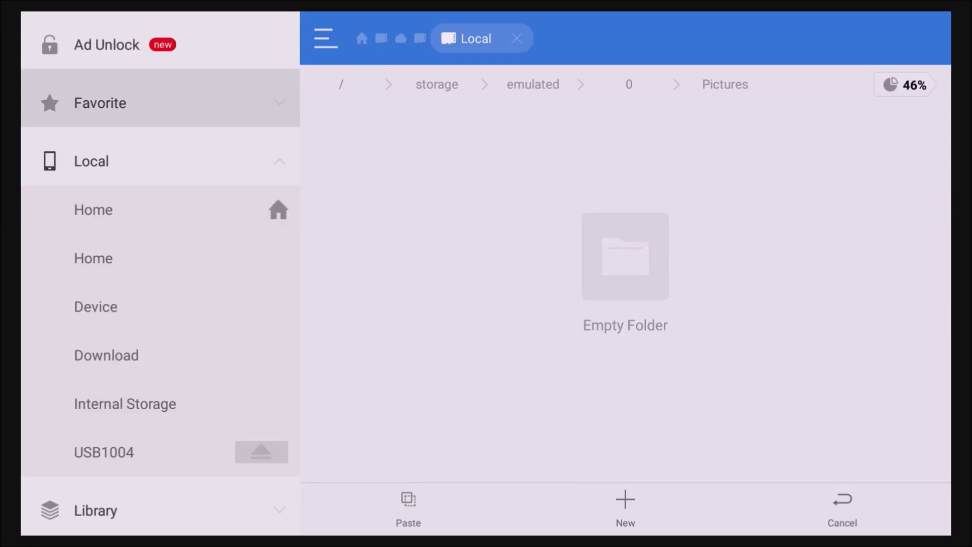
pyautogui.press('Down')
pyautogui.press('Down')
pyautogui.press('Down')
pyautogui.press('Down')
pyautogui.press('Down')
pyautogui.press('Down')
pyautogui.press('Down')
pyautogui.press('Down')
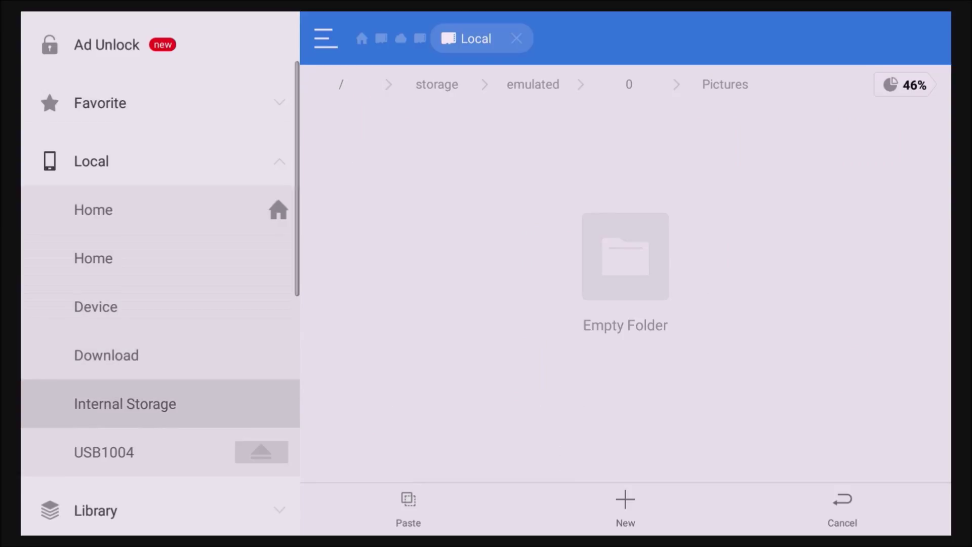
pyautogui.press('Right')
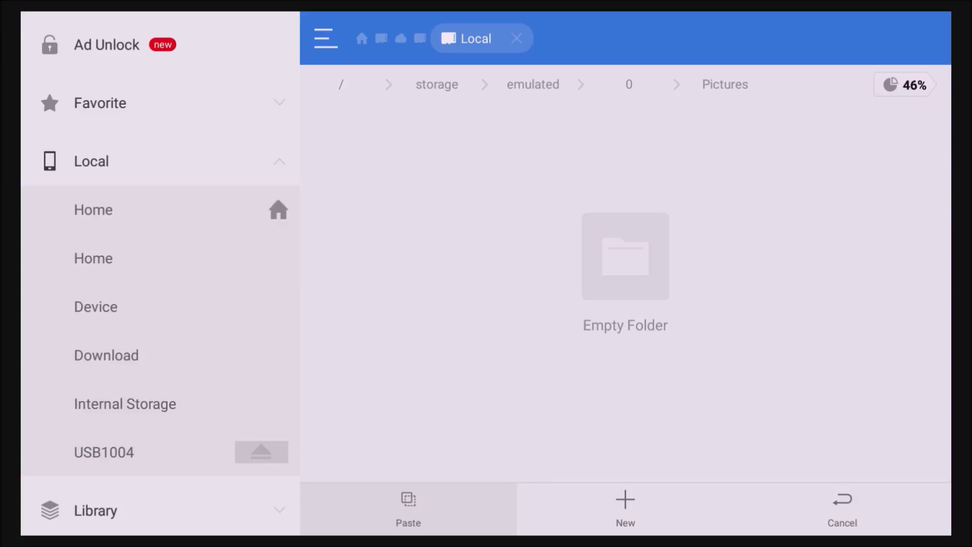
pyautogui.press('Escape')
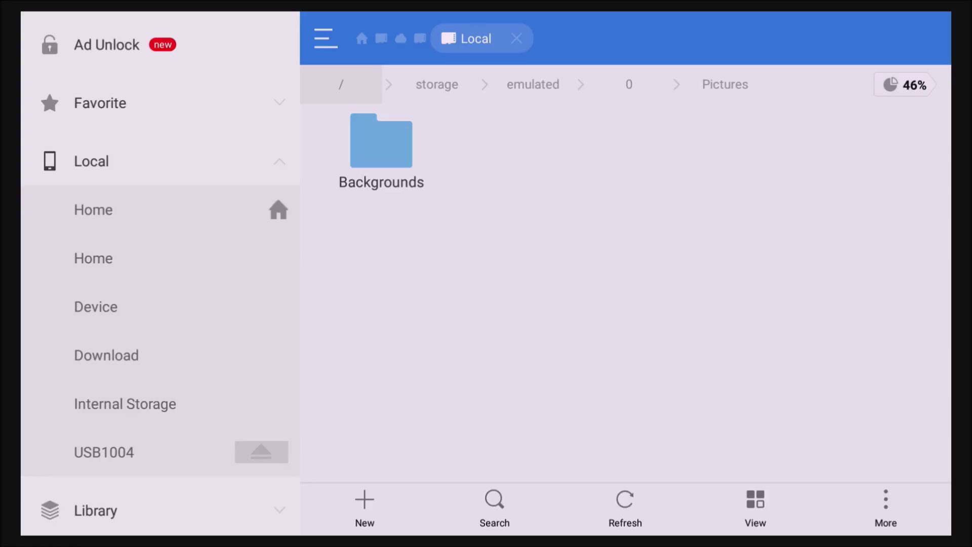
# Step: Back out of the Pictures folder and the USB drive's Kodi Files folder to the Cloud Drive page
pyautogui.press('Right')
pyautogui.press('Down')
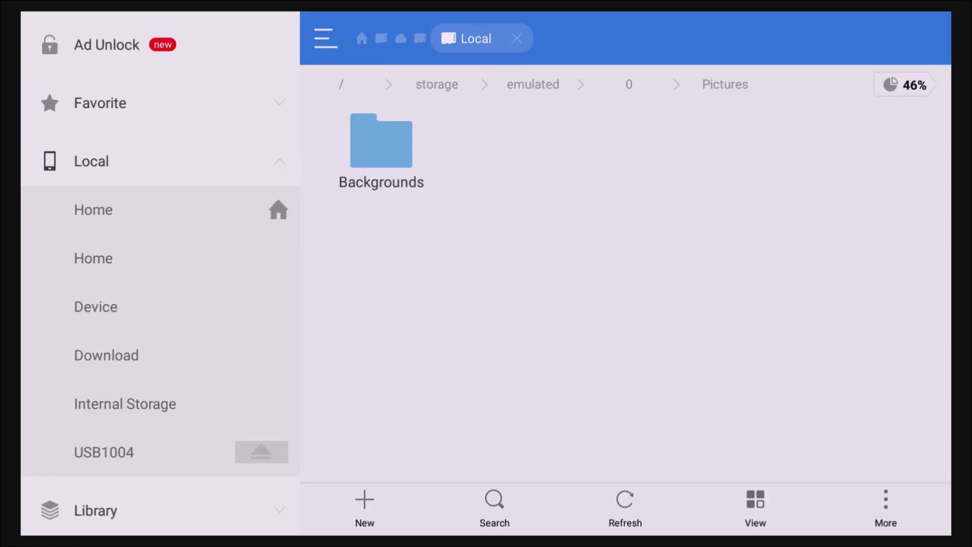
pyautogui.press('Escape')
pyautogui.press('Escape')
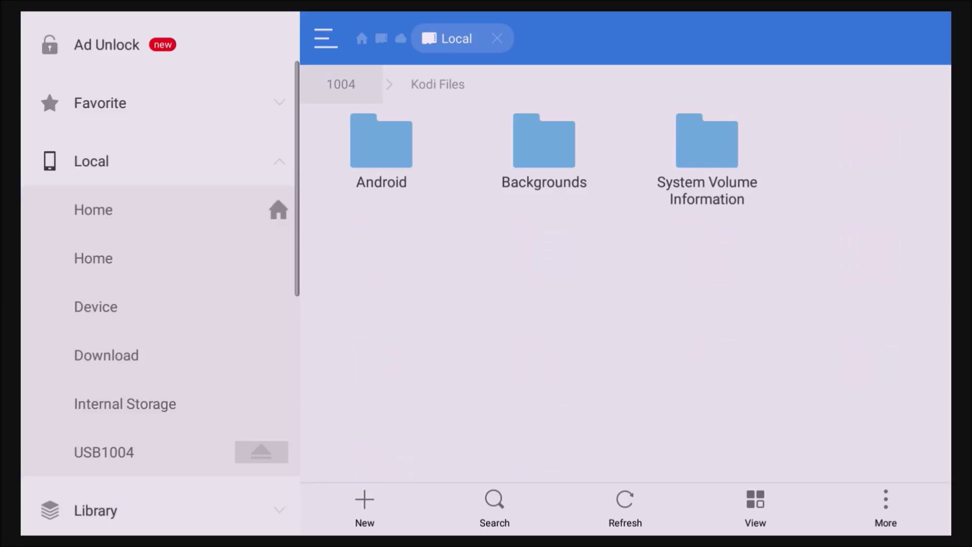
pyautogui.press('Escape')
pyautogui.press('Escape')
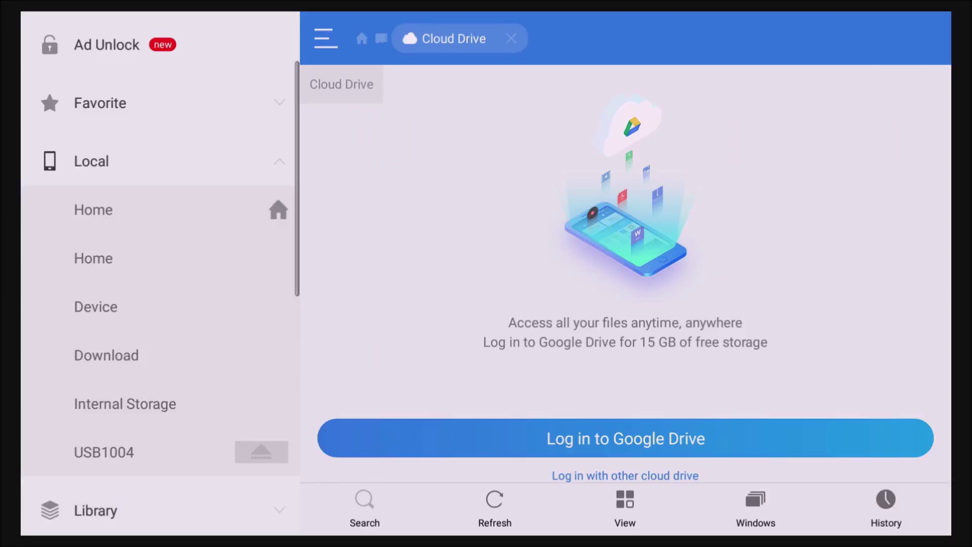
# Step: Open Internal Storage under Local
pyautogui.press('Left')
pyautogui.press('Down')
pyautogui.press('Down')
pyautogui.press('Down')
pyautogui.press('Down')
pyautogui.press('Down')
pyautogui.press('Down')
pyautogui.press('Down')
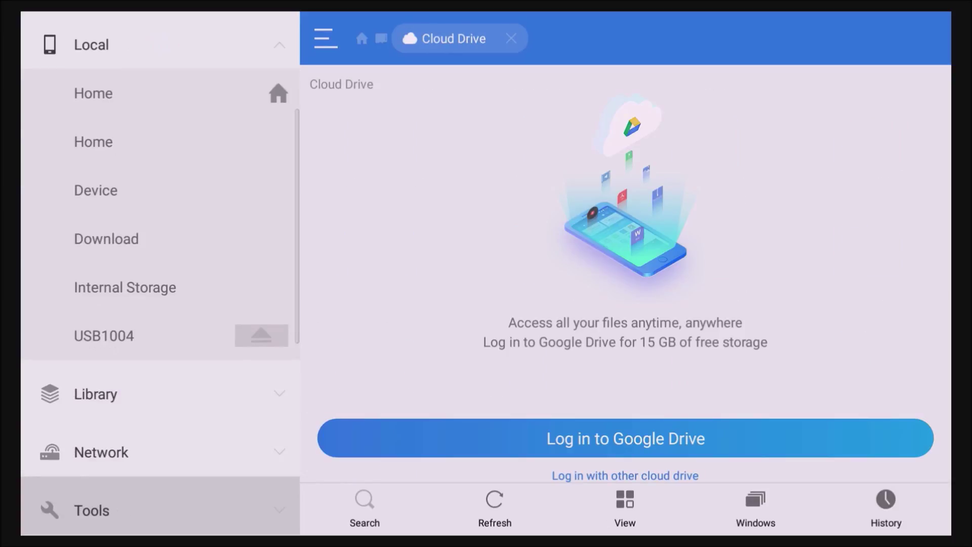
pyautogui.press('Up')
pyautogui.press('Up')
pyautogui.press('Up')
pyautogui.press('Up')
pyautogui.press('Return')
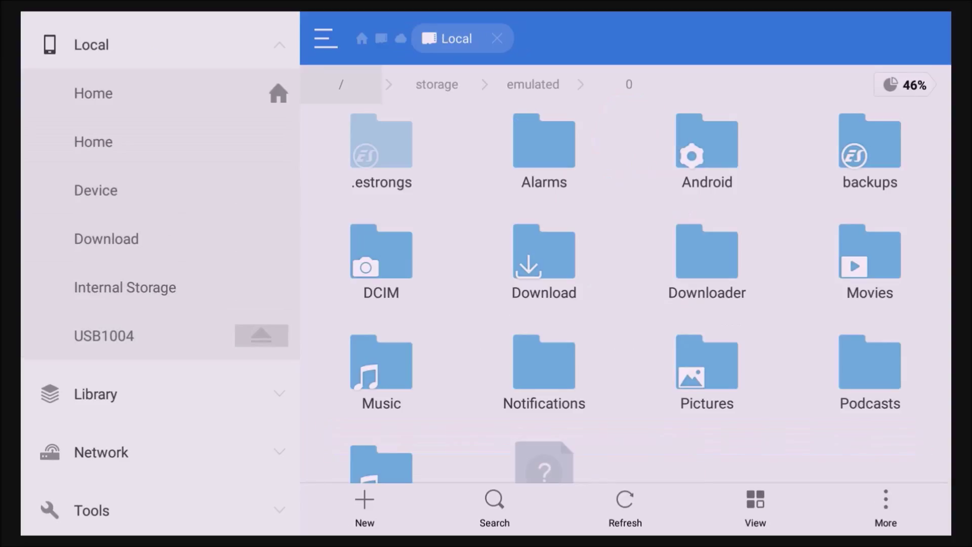
# Step: Open the Pictures folder in internal storage to check for the pasted Backgrounds folder
pyautogui.press('Right')
pyautogui.press('Down')
pyautogui.press('Down')
pyautogui.press('Down')
pyautogui.press('Right')
pyautogui.press('Return')
pyautogui.press('Right')
pyautogui.press('Left')
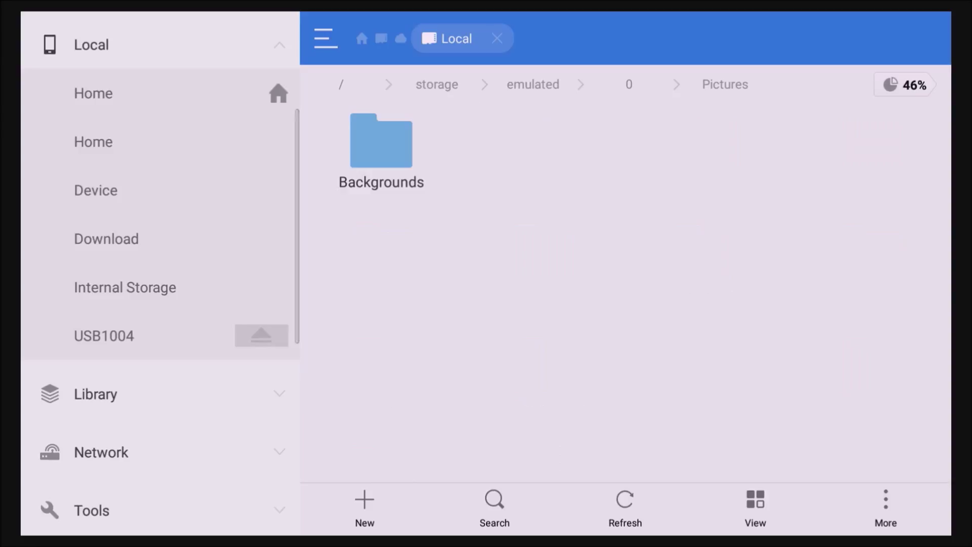
# Step: Open the pasted Backgrounds folder and look over its subfolders
pyautogui.press('Up')
pyautogui.press('Up')
pyautogui.press('Up')
pyautogui.press('Up')
pyautogui.press('Right')
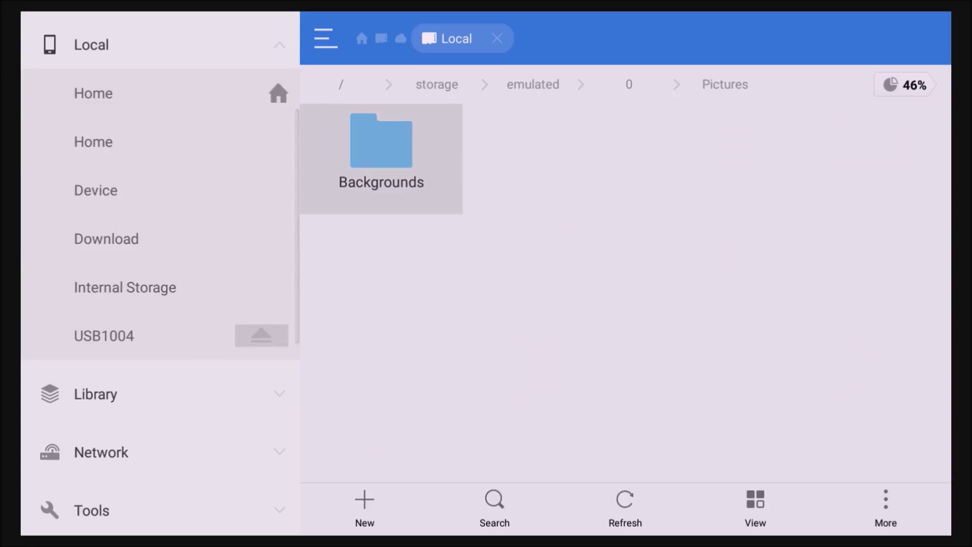
pyautogui.press('Return')
pyautogui.press('Right')
pyautogui.press('Right')
pyautogui.press('Down')
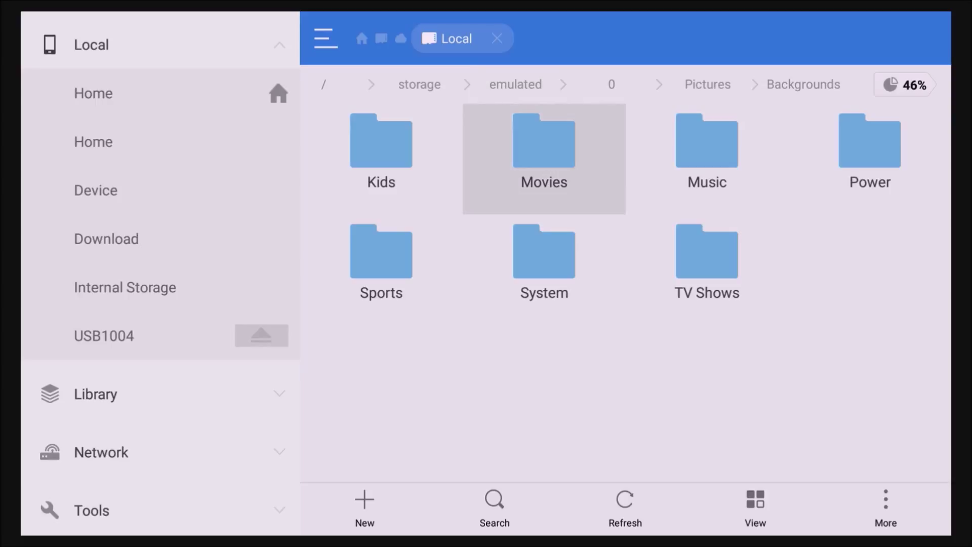
# Step: Check the Movies subfolder of Backgrounds and return to the Pictures folder
pyautogui.press('Return')
pyautogui.press('Escape')
pyautogui.press('Escape')
pyautogui.press('Escape')
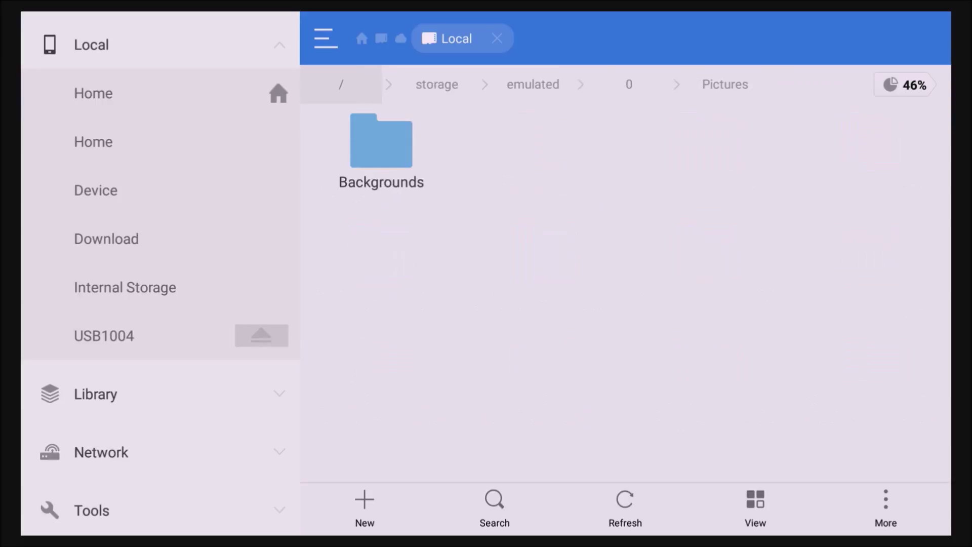
# Step: Leave ES File Explorer for the Android TV home screen and launch Kodi
pyautogui.press('Escape')
pyautogui.press('Escape')
pyautogui.press('Left')
pyautogui.press('Left')
pyautogui.press('Left')
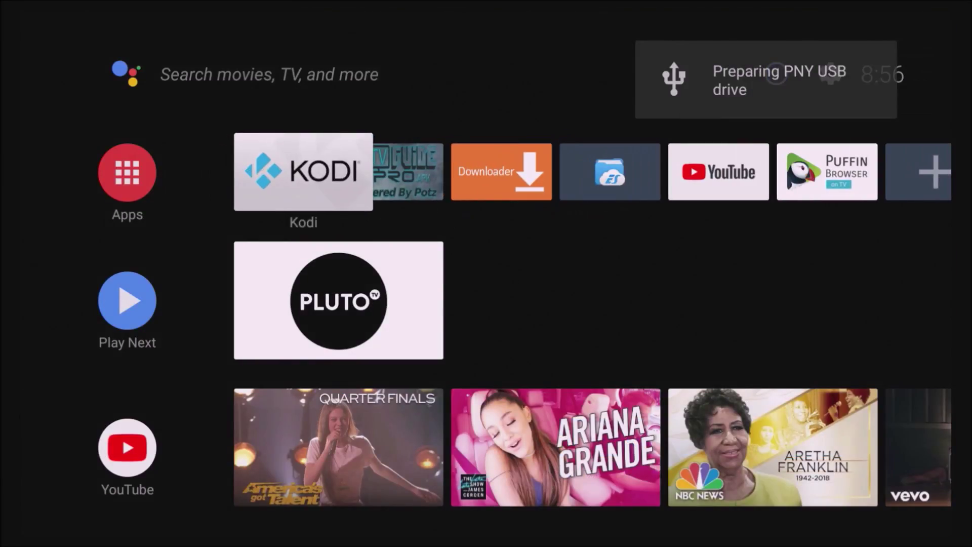
pyautogui.press('Return')
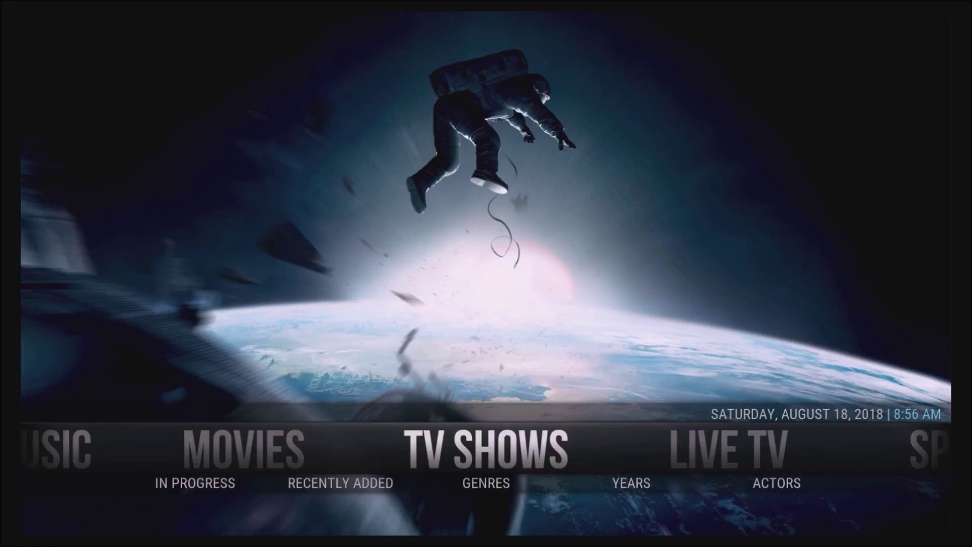
# Step: Open the Aeon Nox main menu setup from the Skin Settings under System
pyautogui.press('Left')
pyautogui.press('Right')
pyautogui.press('Right')
pyautogui.press('Right')
pyautogui.press('Right')
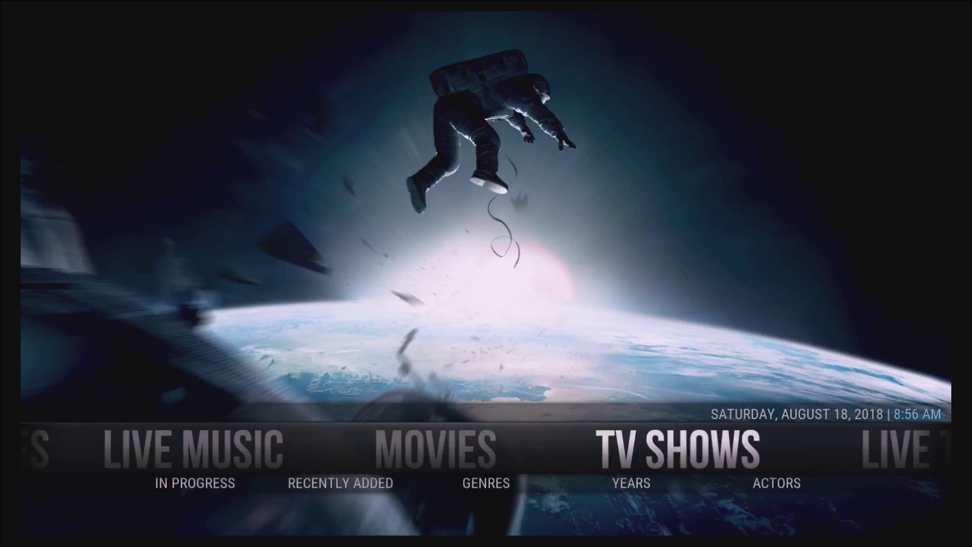
pyautogui.press('Right')
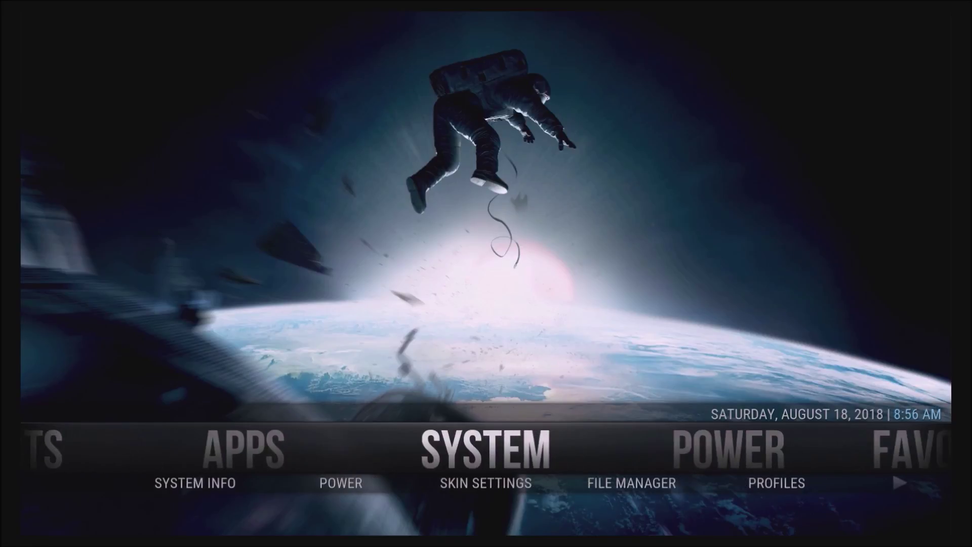
pyautogui.press('Down')
pyautogui.press('Return')
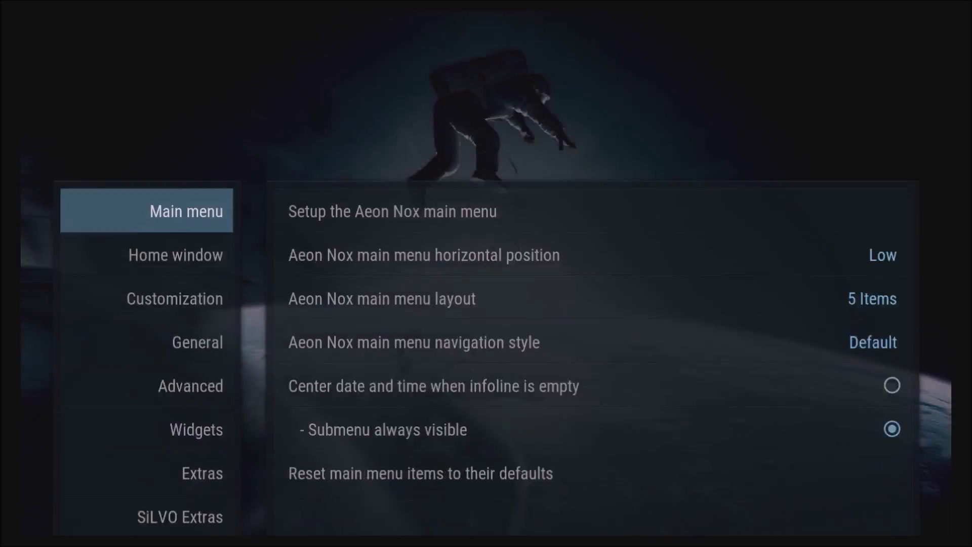
pyautogui.press('Right')
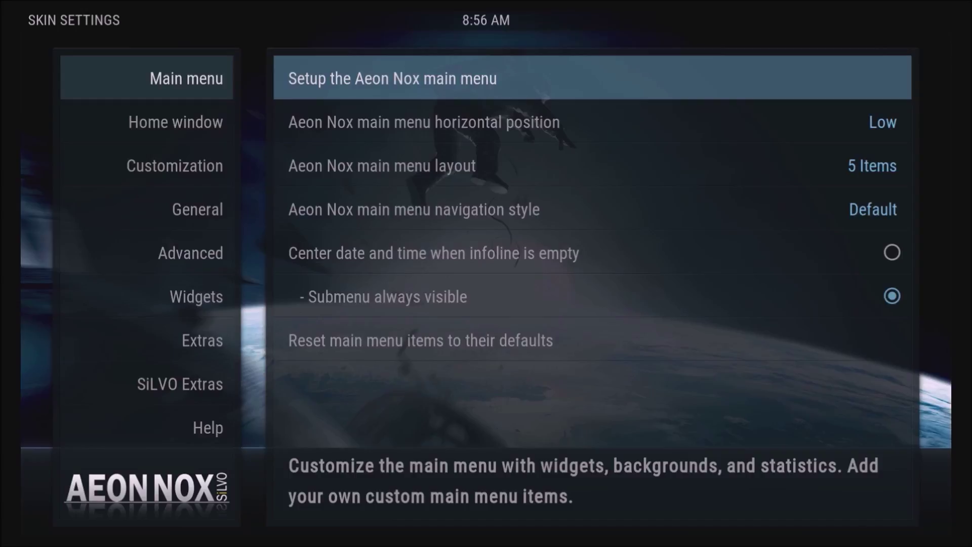
pyautogui.press('Return')
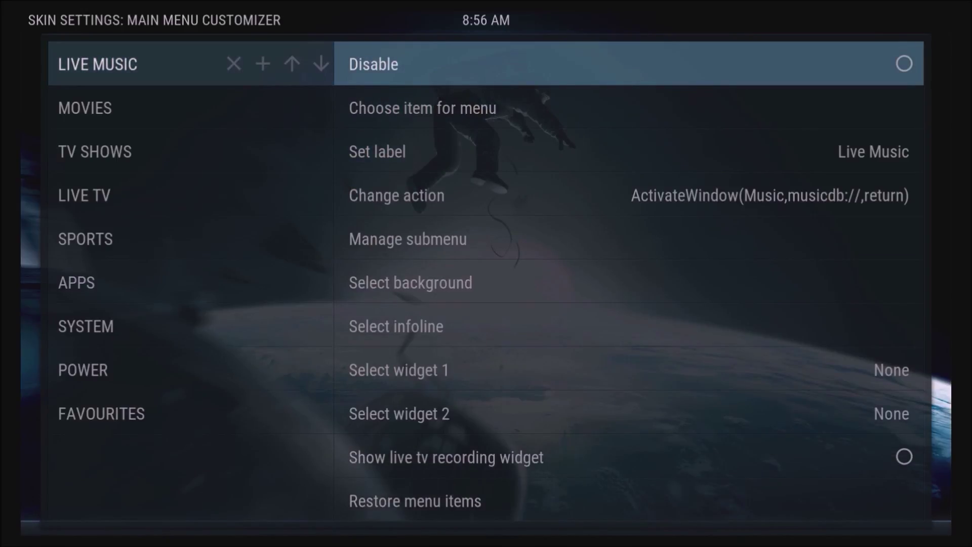
# Step: Look through the main menu items from Live Music downward in the customizer
pyautogui.press('Left')
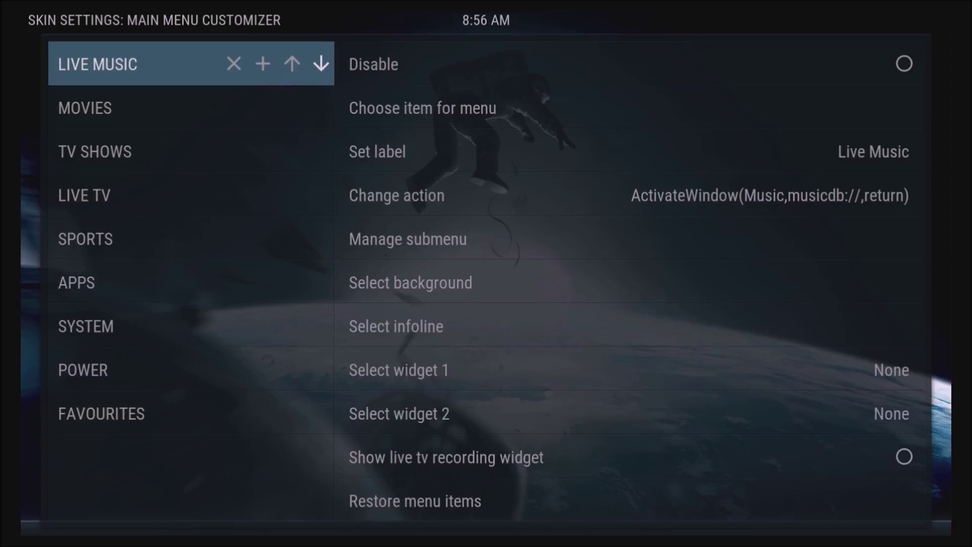
pyautogui.press('Down')
pyautogui.press('Up')
pyautogui.press('Down')
pyautogui.press('Down')
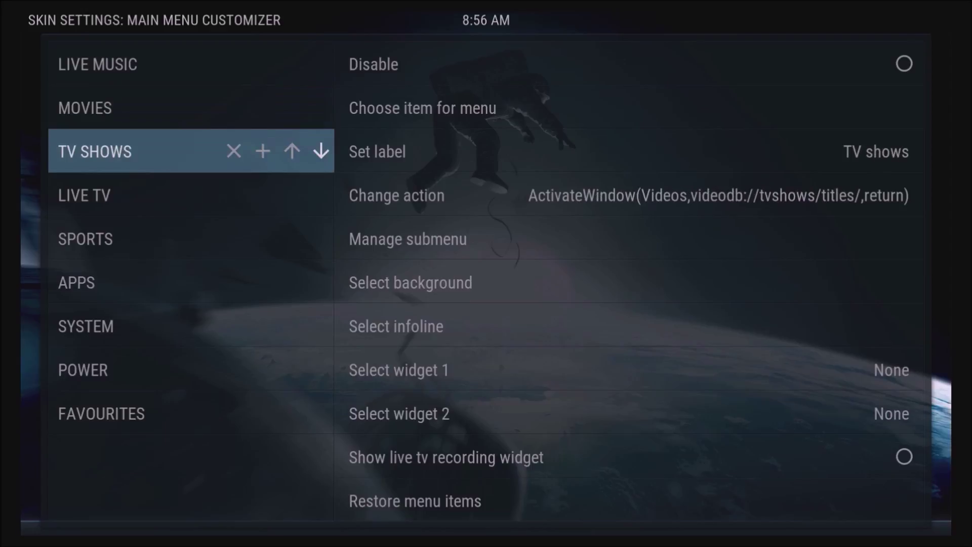
pyautogui.press('Down')
pyautogui.press('Down')
pyautogui.press('Up')
pyautogui.press('Down')
pyautogui.press('Up')
pyautogui.press('Up')
pyautogui.press('Up')
pyautogui.press('Up')
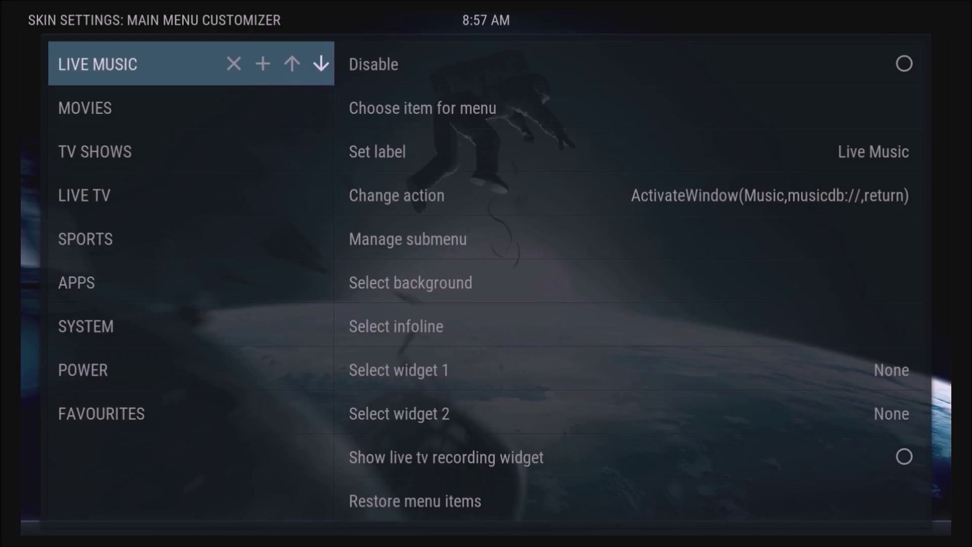
# Step: Delete the Live Music item from the main menu
pyautogui.press('Down')
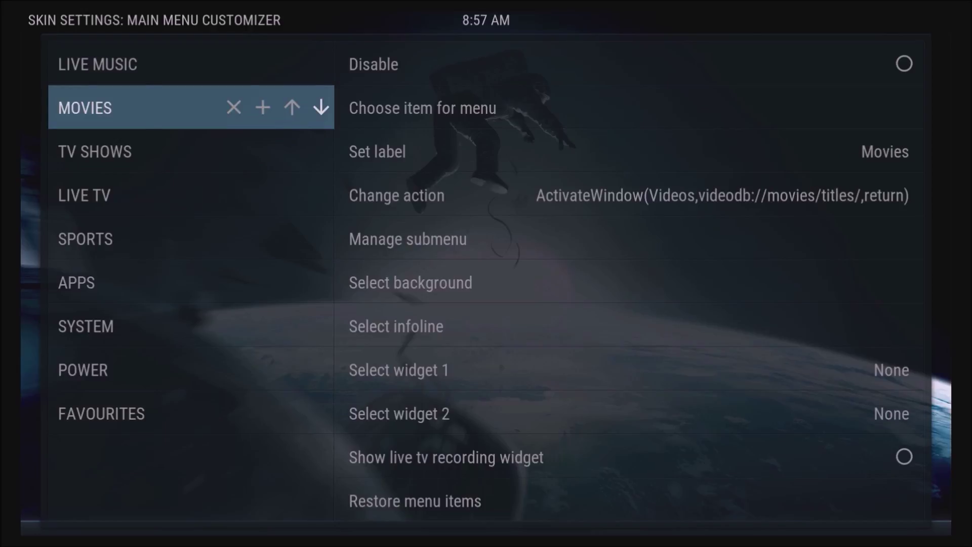
pyautogui.press('Up')
pyautogui.press('Left')
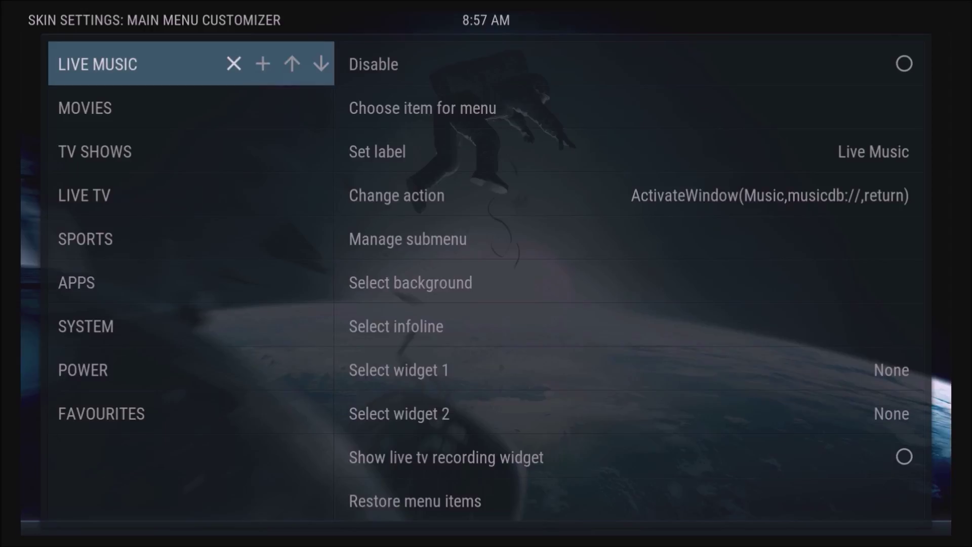
pyautogui.press('Return')
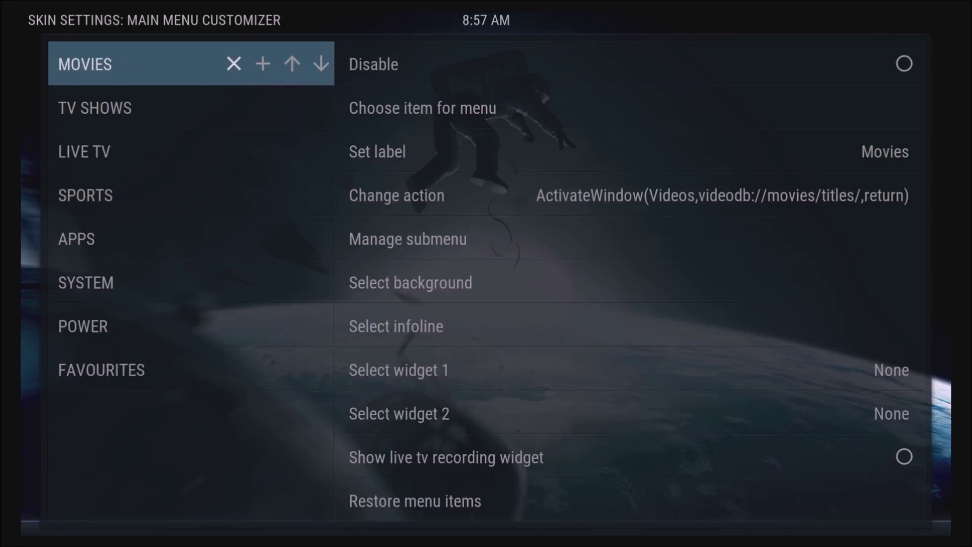
# Step: Delete the Movies, TV Shows, Live TV and Sports items from the main menu
pyautogui.press('Down')
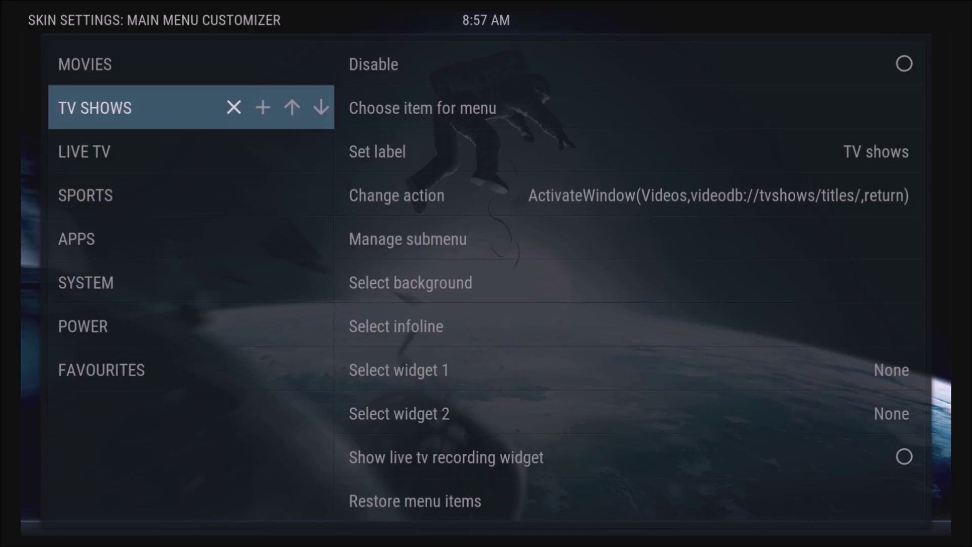
pyautogui.press('Up')
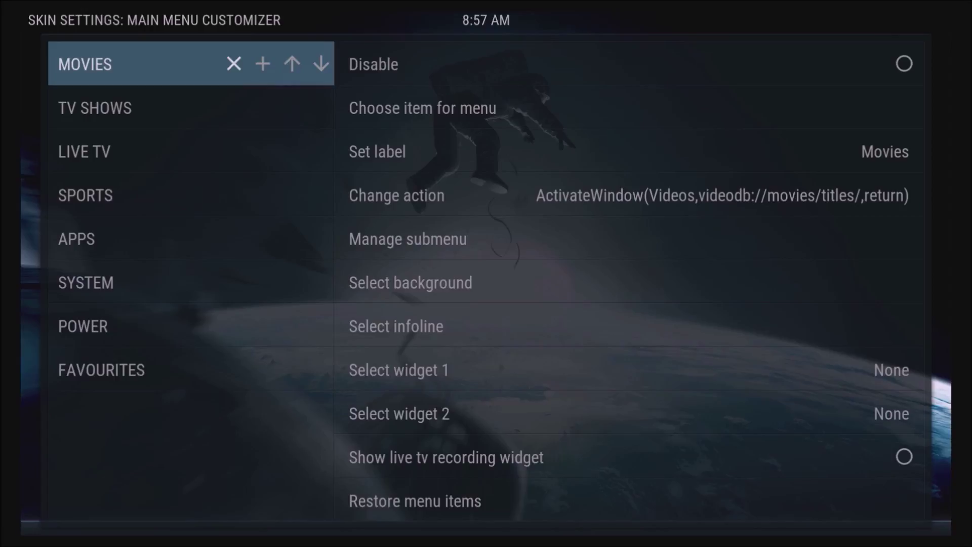
pyautogui.press('Down')
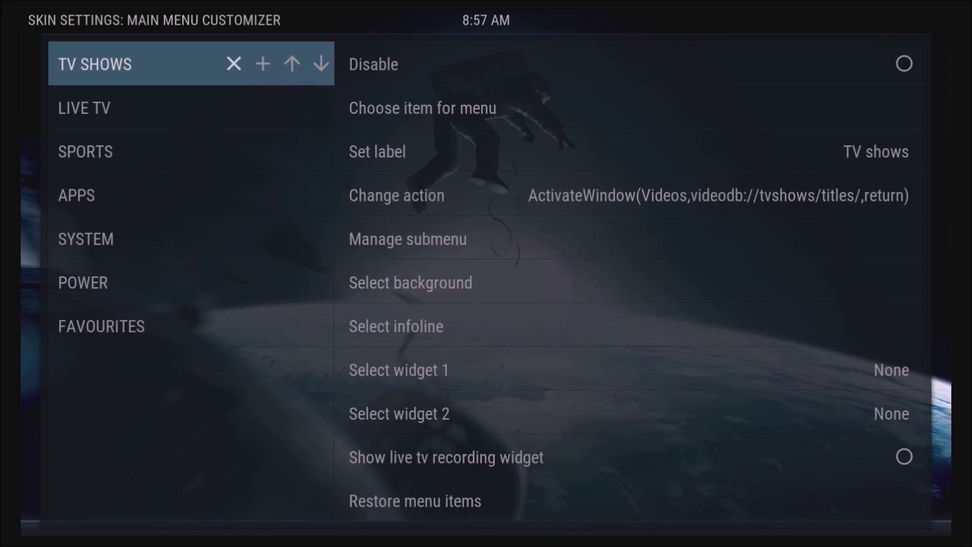
pyautogui.press('Down')
pyautogui.press('Down')
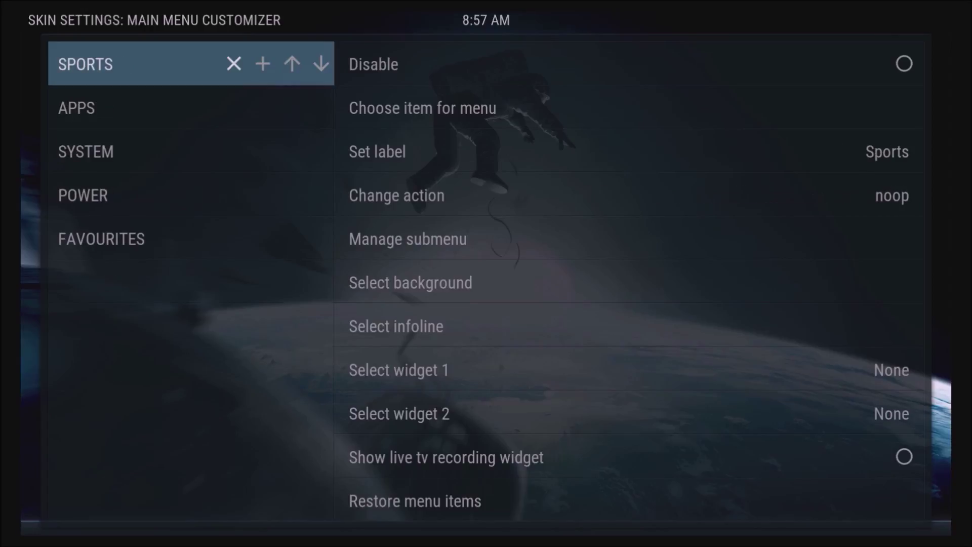
pyautogui.press('Down')
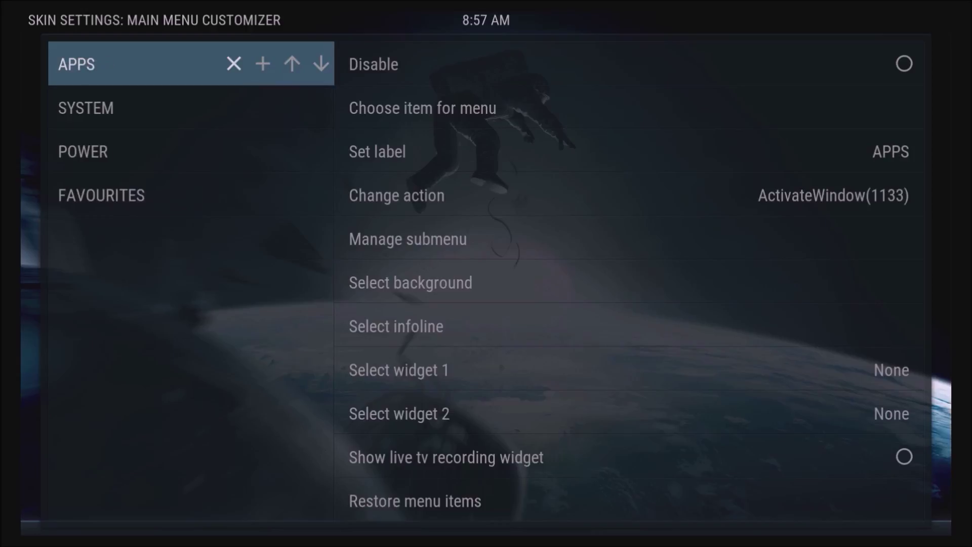
# Step: Look through the remaining main menu items Apps, System, Power and Favourites in the customizer
pyautogui.press('Down')
pyautogui.press('Down')
pyautogui.press('Down')
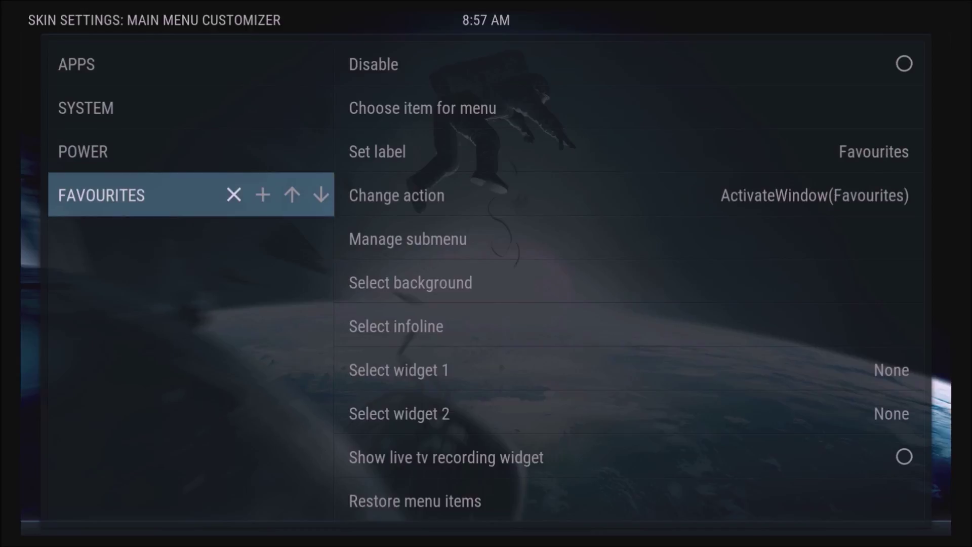
pyautogui.press('Up')
pyautogui.press('Up')
pyautogui.press('Up')
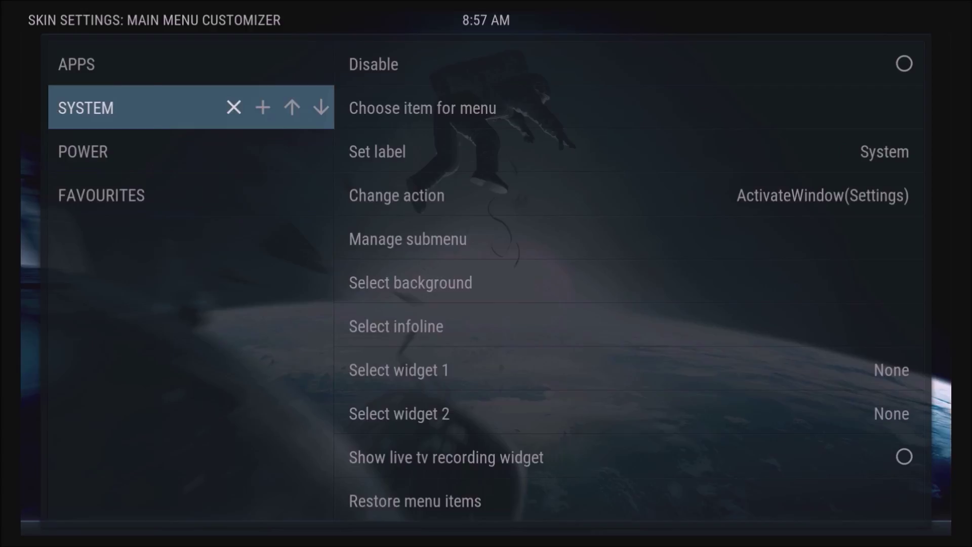
pyautogui.press('Down')
pyautogui.press('Down')
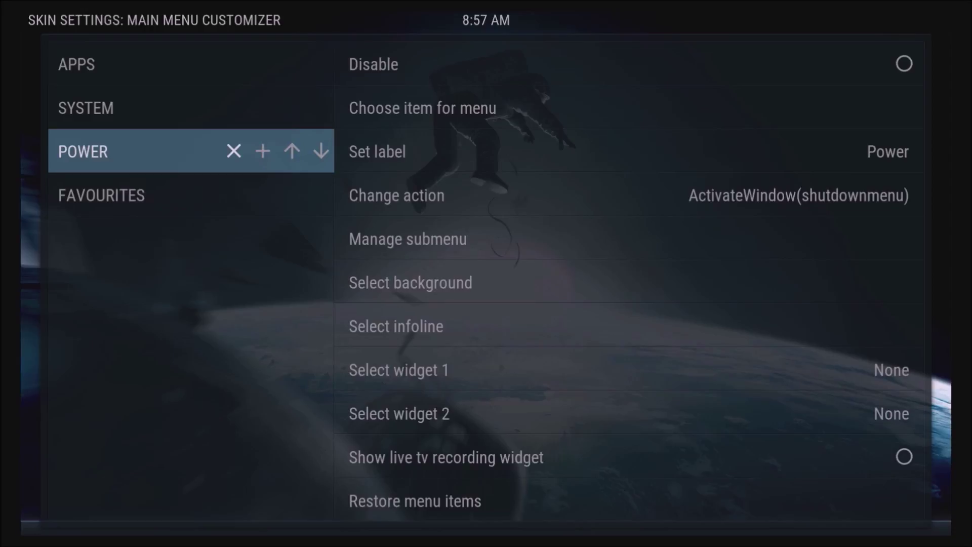
pyautogui.press('Up')
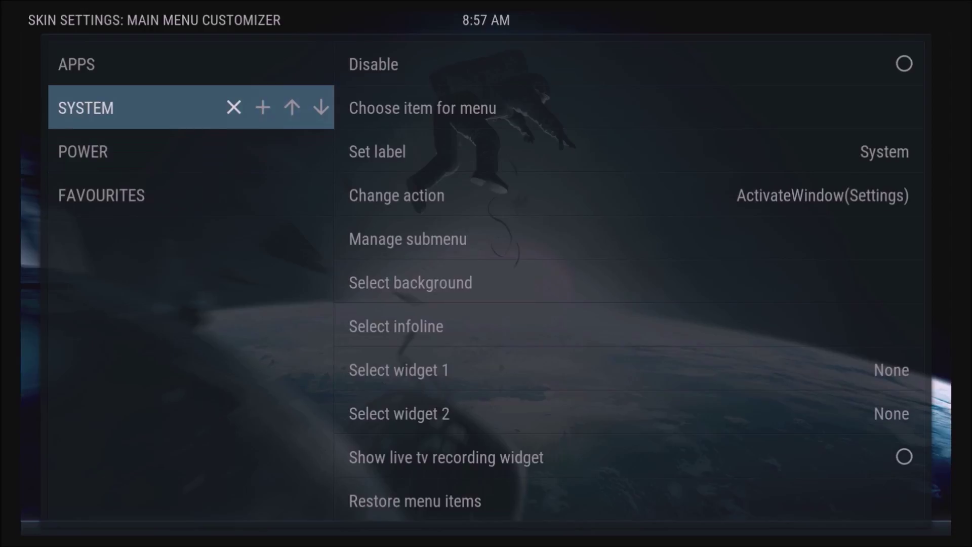
pyautogui.press('Down')
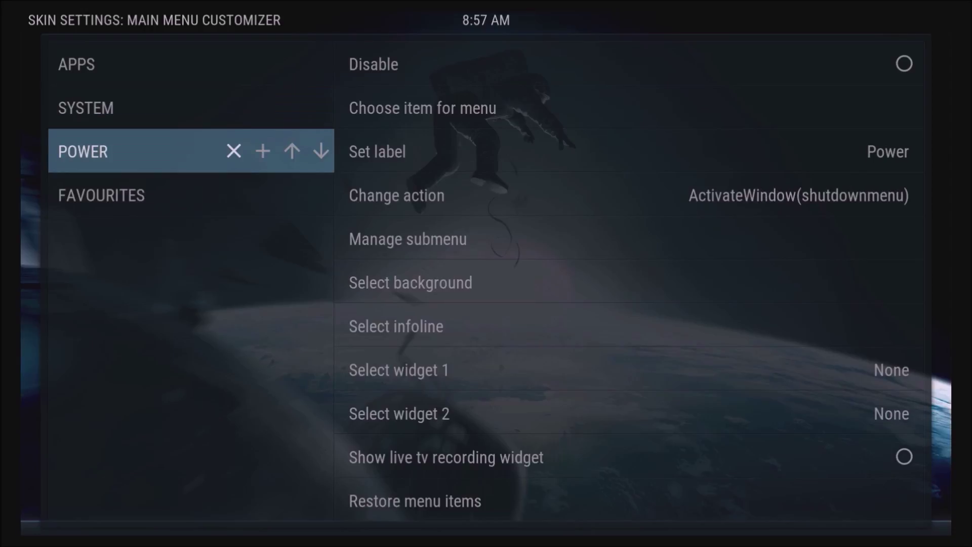
pyautogui.press('Up')
pyautogui.press('Up')
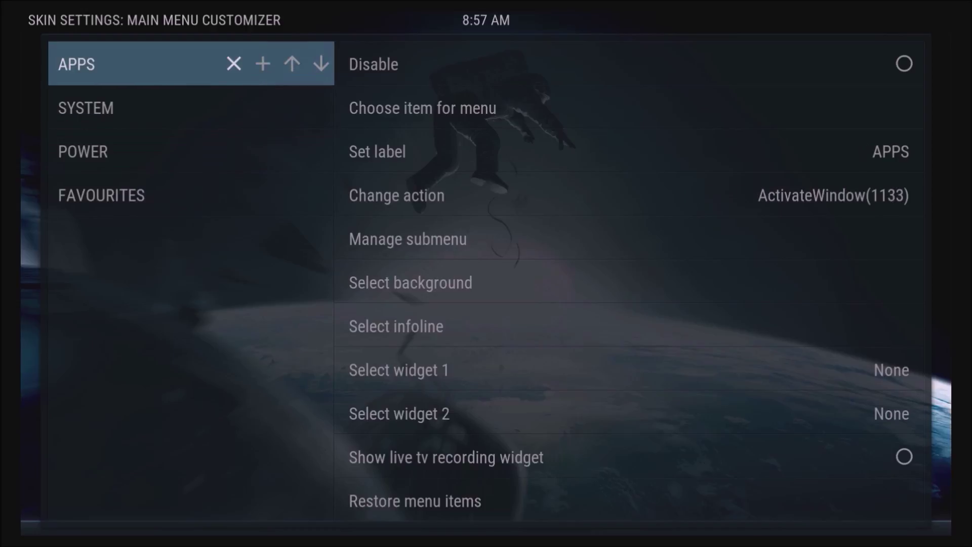
# Step: Examine the submenu entries of the Apps item, then return to the main menu items
pyautogui.press('Right')
pyautogui.press('Right')
pyautogui.press('Right')
pyautogui.press('Right')
pyautogui.press('Down')
pyautogui.press('Down')
pyautogui.press('Down')
pyautogui.press('Down')
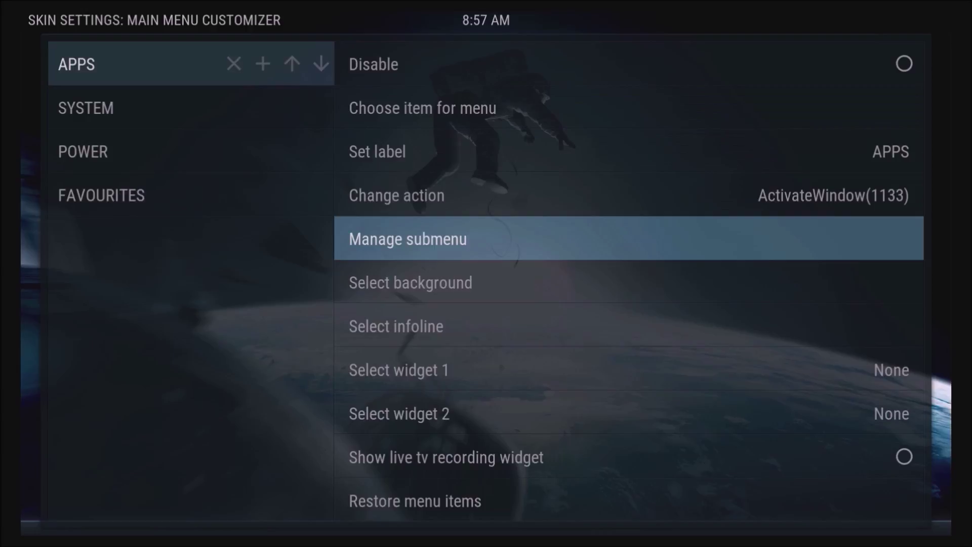
pyautogui.press('Return')
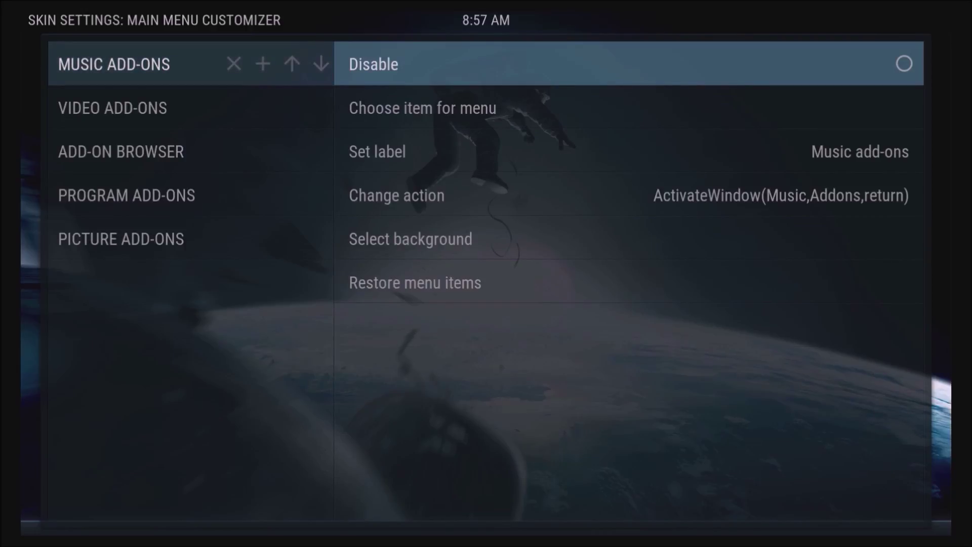
pyautogui.press('Down')
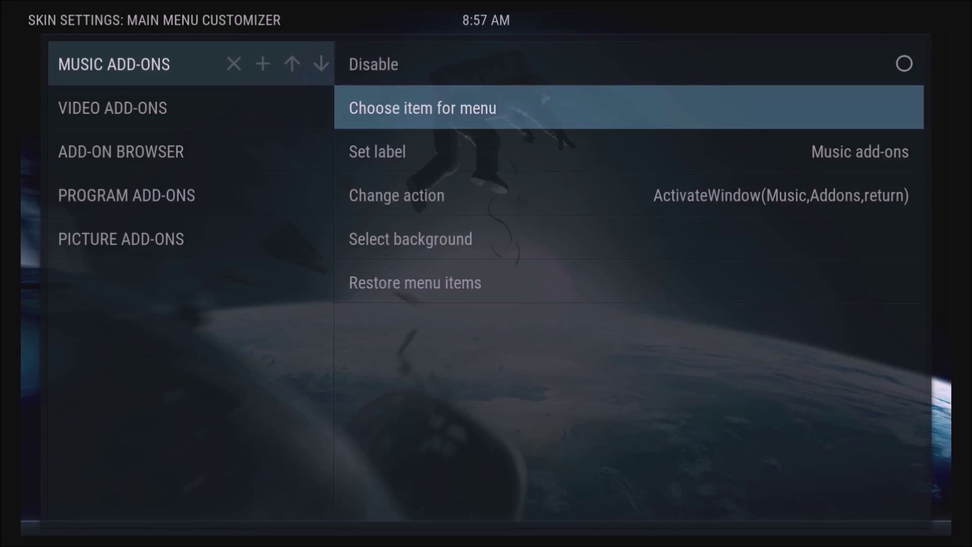
pyautogui.press('Left')
pyautogui.press('Down')
pyautogui.press('Down')
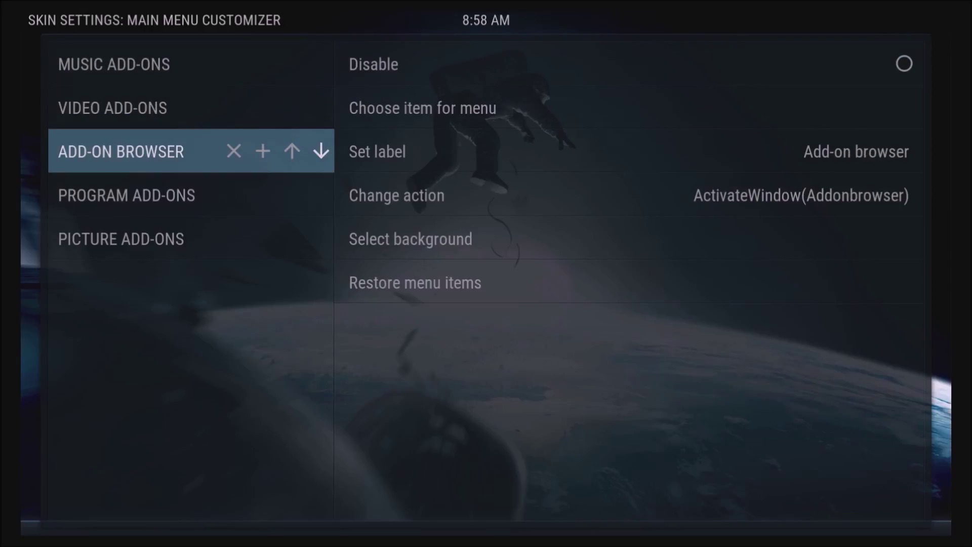
pyautogui.press('Right')
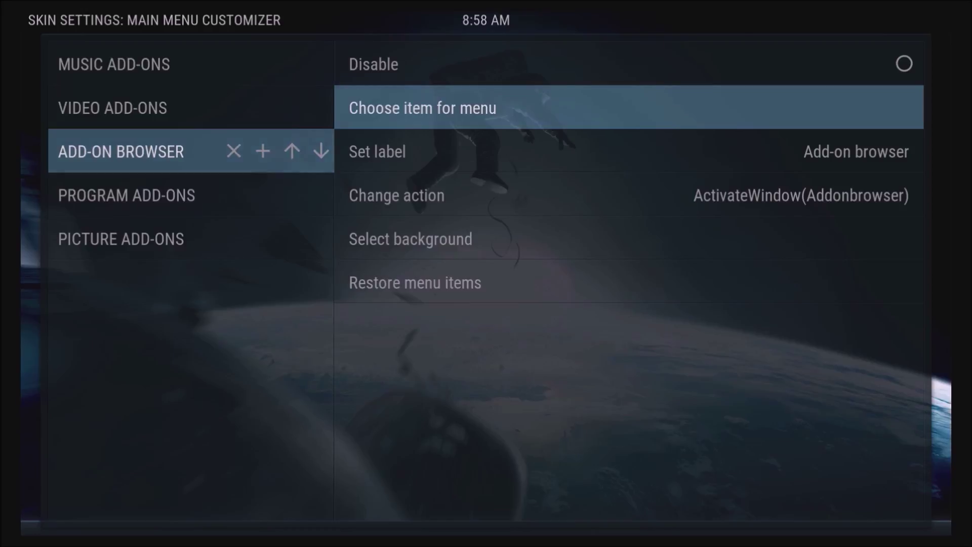
pyautogui.press('Up')
pyautogui.press('Escape')
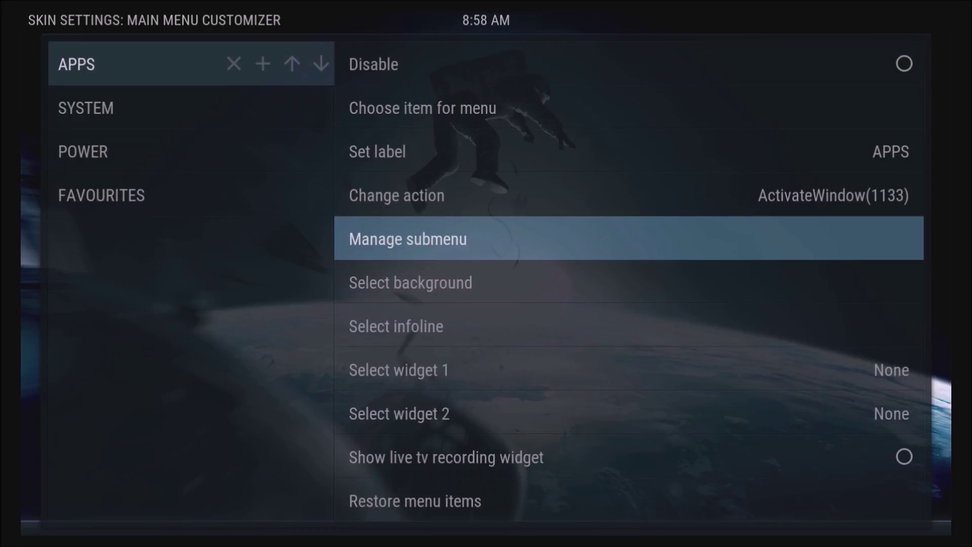
# Step: Add three blank items to the main menu directly below Apps
pyautogui.press('Up')
pyautogui.press('Up')
pyautogui.press('Up')
pyautogui.press('Up')
pyautogui.press('Left')
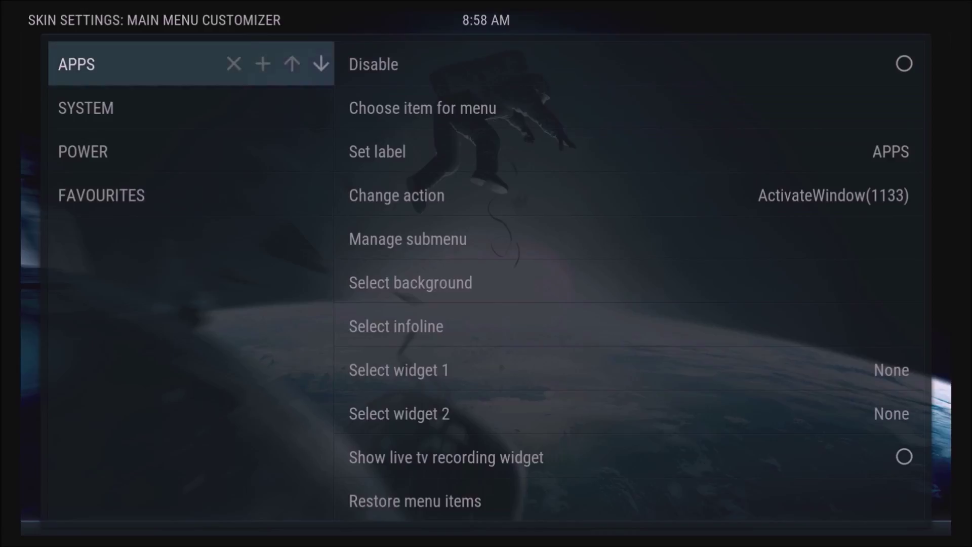
pyautogui.press('Left')
pyautogui.press('Left')
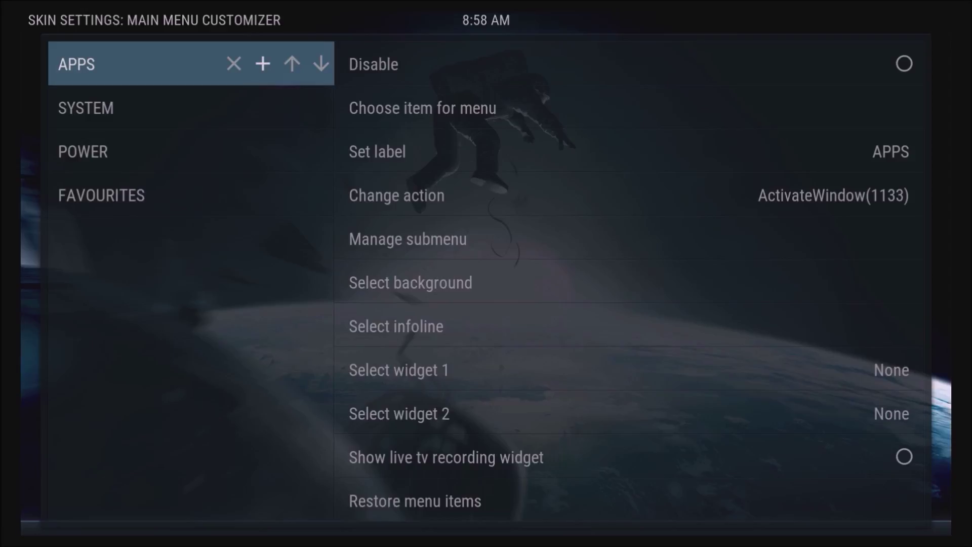
pyautogui.press('Return')
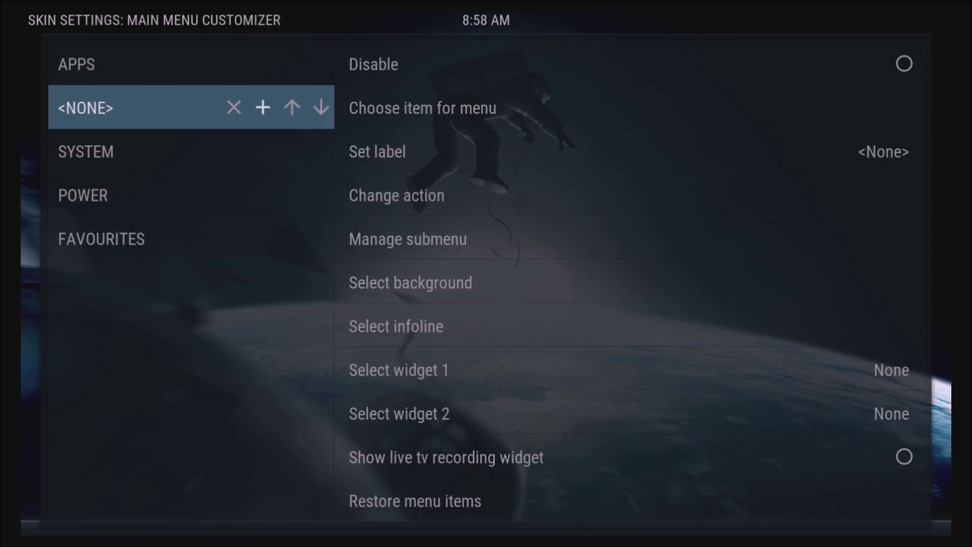
pyautogui.press('Return')
pyautogui.press('Return')
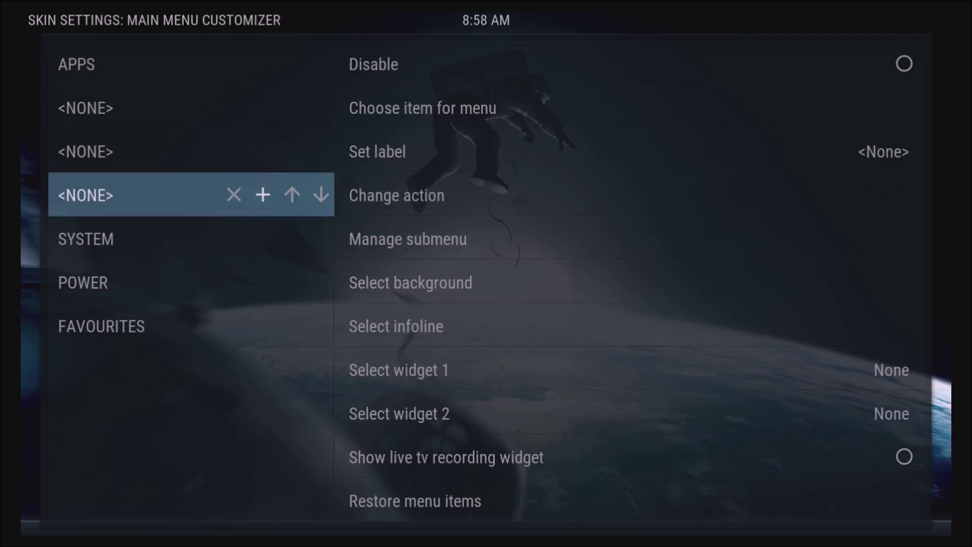
# Step: Set the label of the first blank item below Apps to Movies
pyautogui.press('Up')
pyautogui.press('Up')
pyautogui.press('Right')
pyautogui.press('Right')
pyautogui.press('Right')
pyautogui.press('Down')
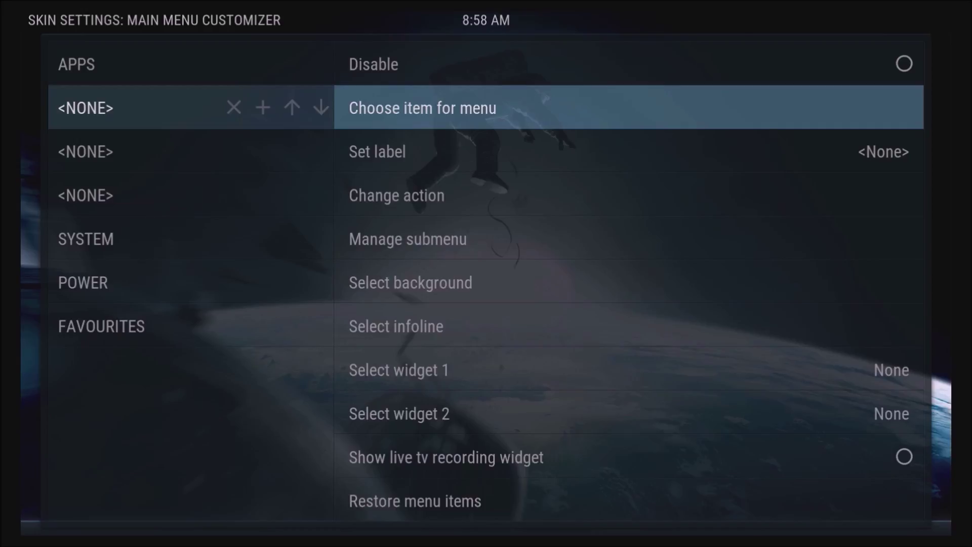
pyautogui.press('Down')
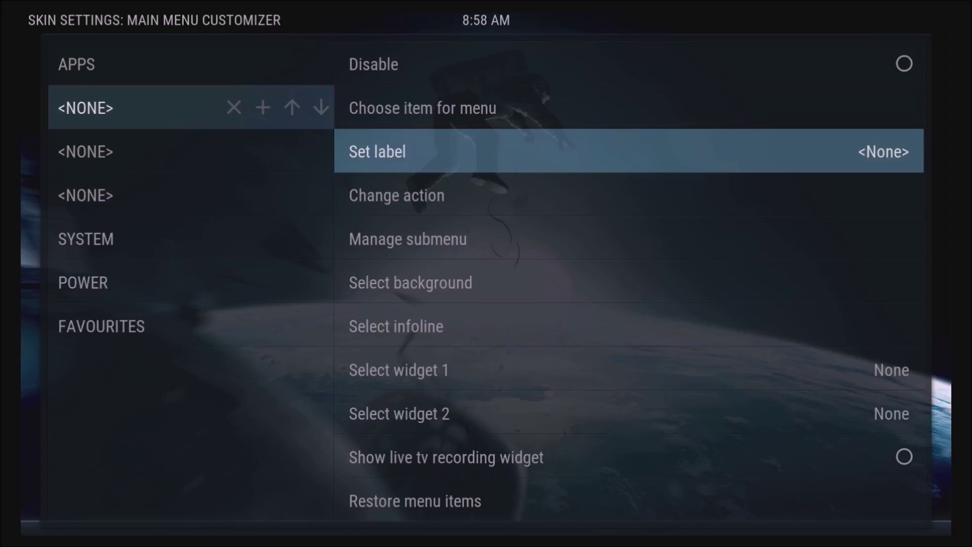
pyautogui.press('Return')
pyautogui.press('Right')
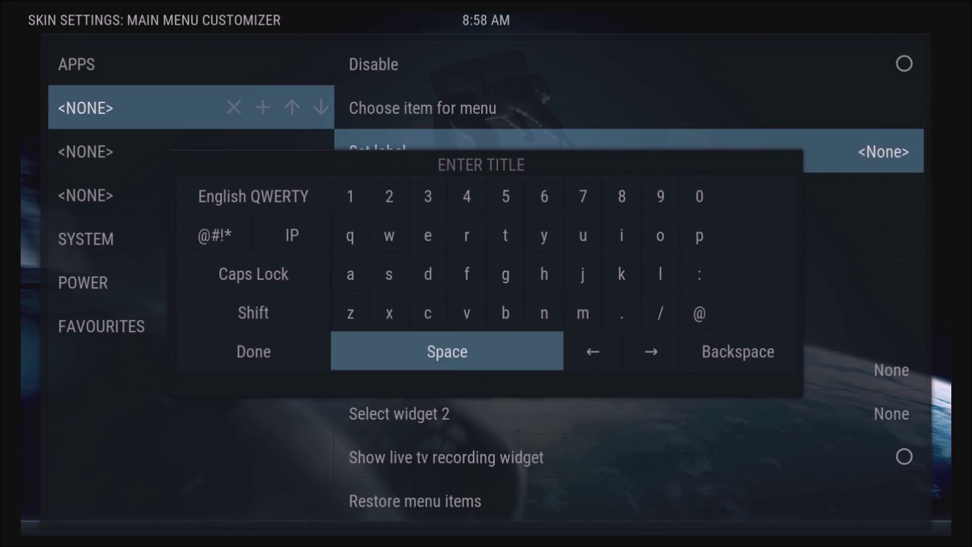
pyautogui.press('Left')
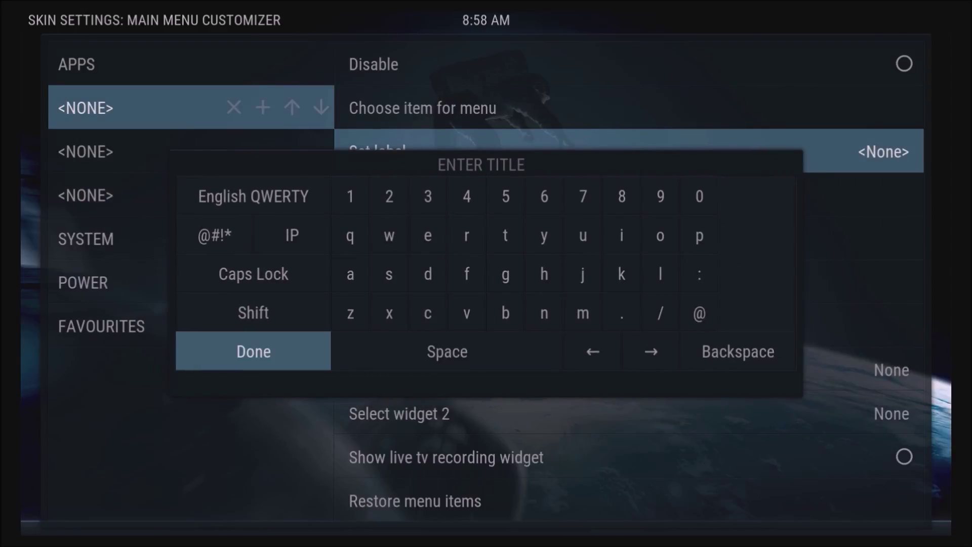
pyautogui.write('Movies')
pyautogui.press('Return')
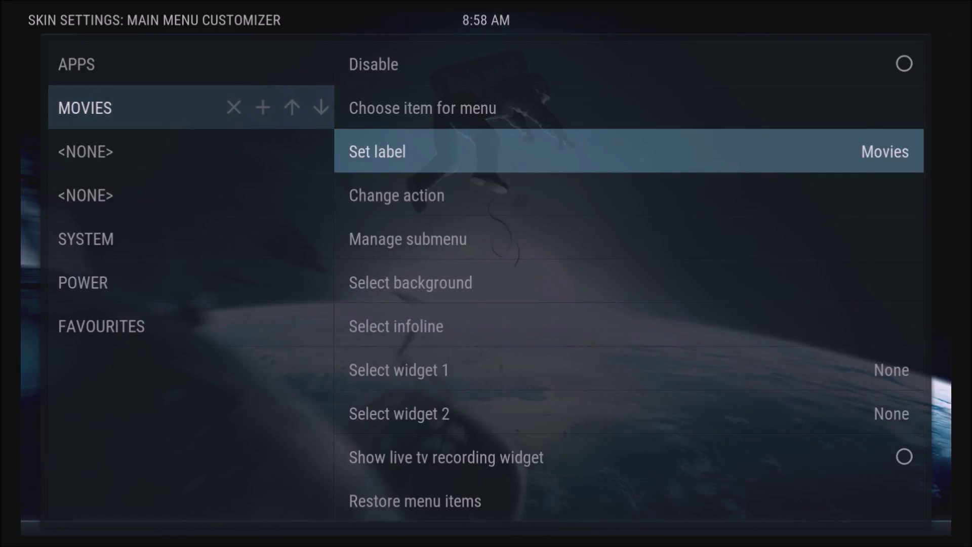
# Step: Set the label of the blank item below Movies to TV Shows
pyautogui.press('Left')
pyautogui.press('Down')
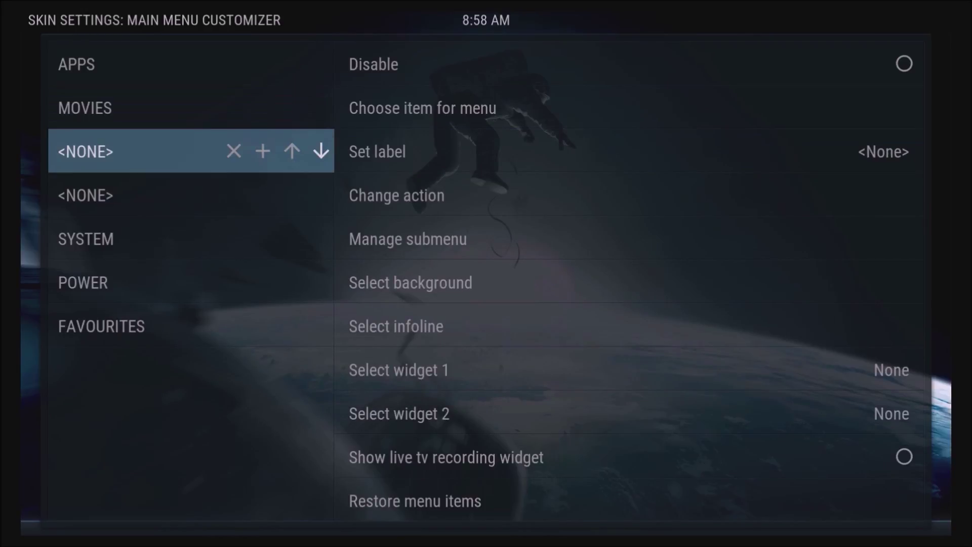
pyautogui.press('Right')
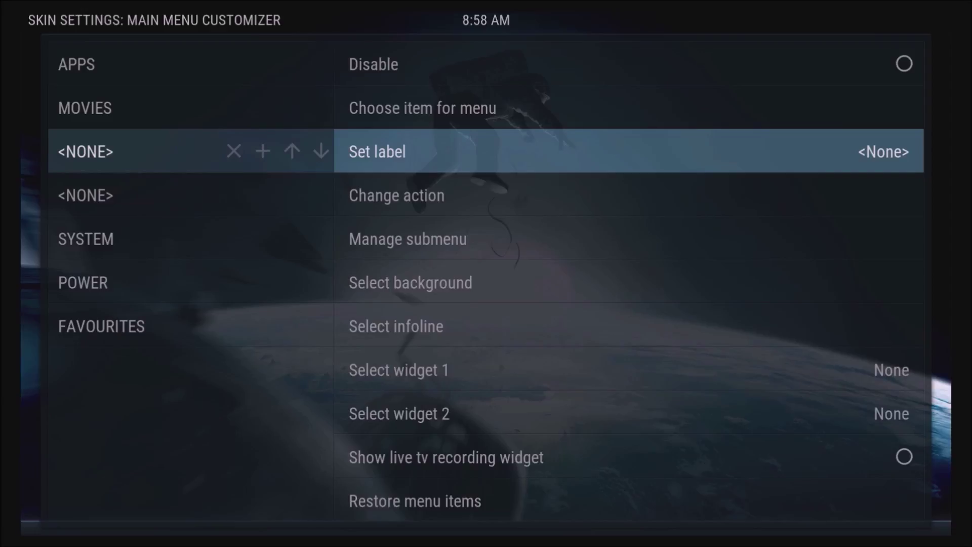
pyautogui.press('Return')
pyautogui.write('TV Sh')
pyautogui.write('oe')
pyautogui.press('BackSpace')
pyautogui.write('ws')
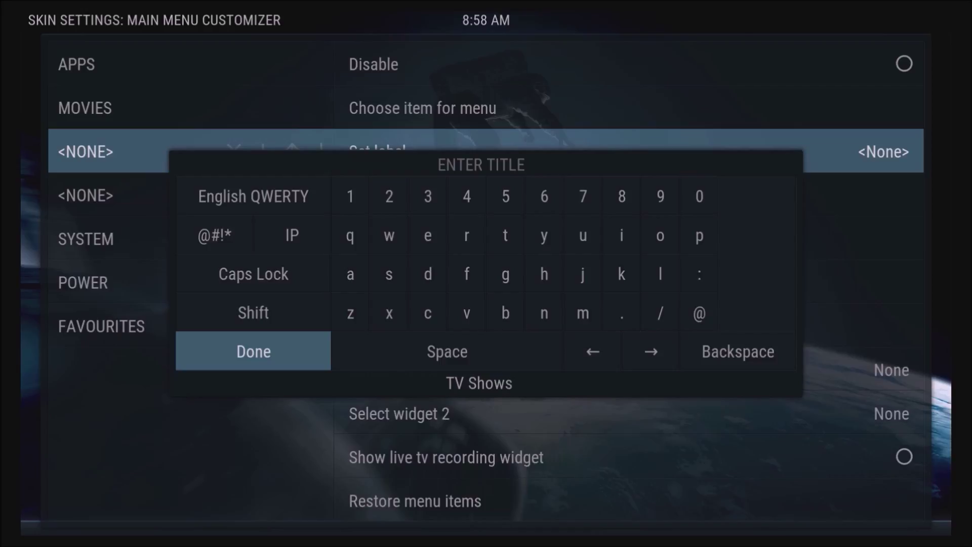
pyautogui.press('Return')
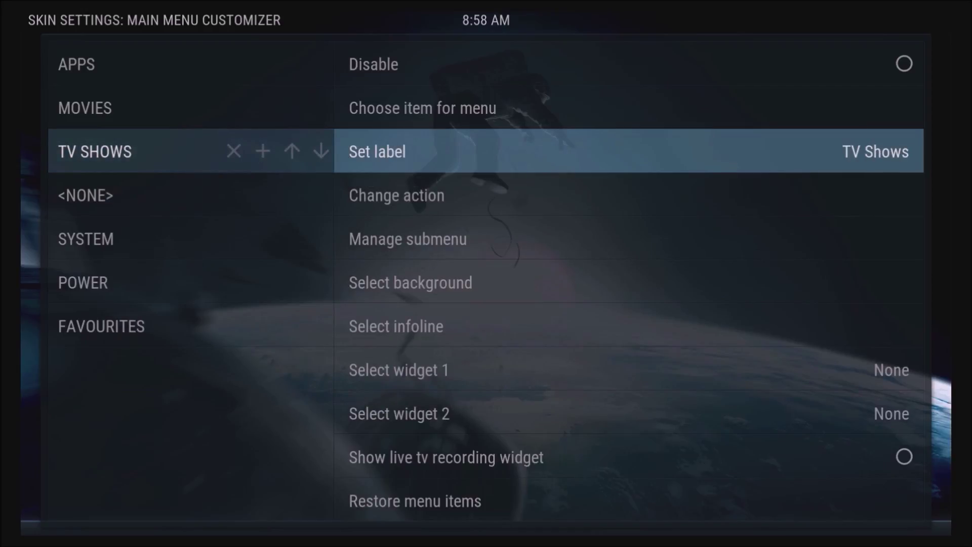
# Step: Set the label of the blank item below TV Shows to Sports
pyautogui.press('Left')
pyautogui.press('Down')
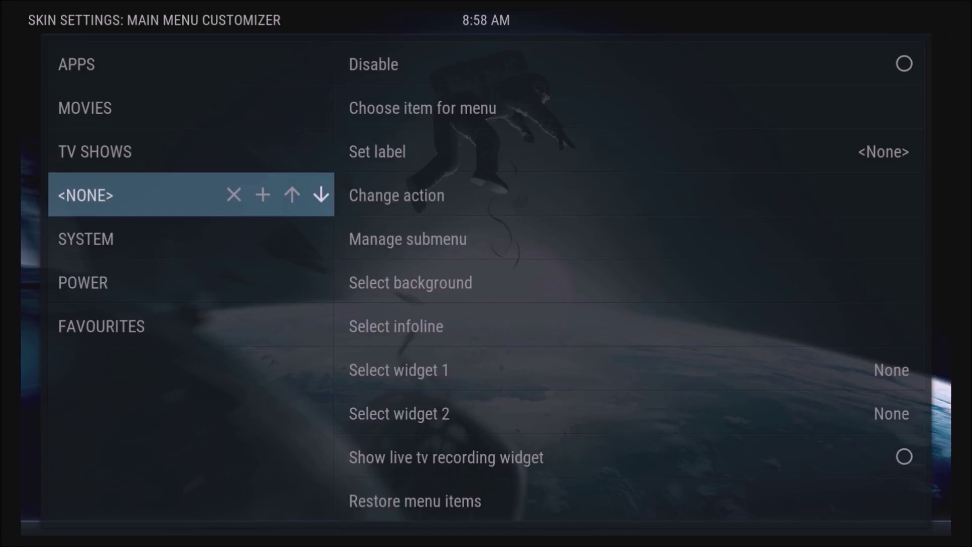
pyautogui.press('Right')
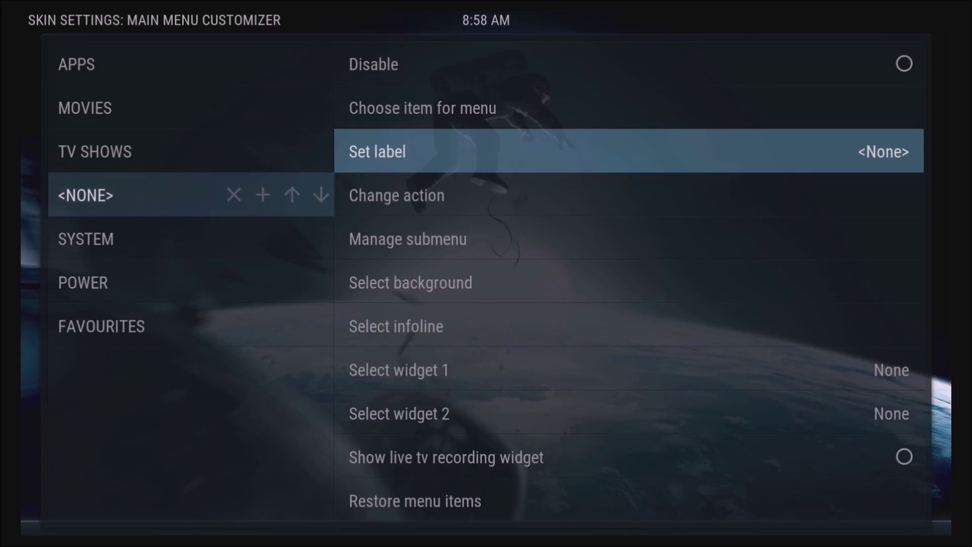
pyautogui.press('Return')
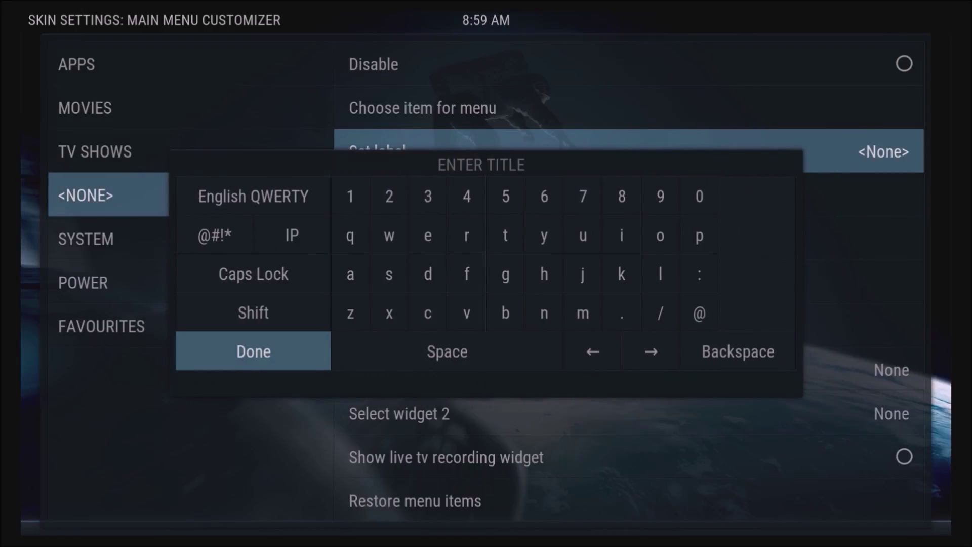
pyautogui.write('Sports')
pyautogui.press('Return')
# Step: Add a new main menu item below Sports and label it Live TV
pyautogui.press('Left')
pyautogui.press('Left')
pyautogui.press('Left')
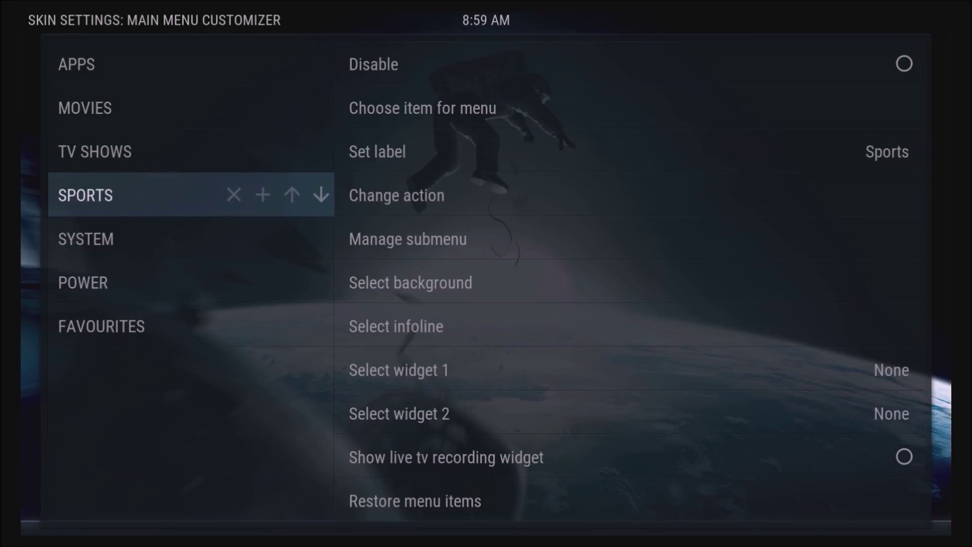
pyautogui.press('Return')
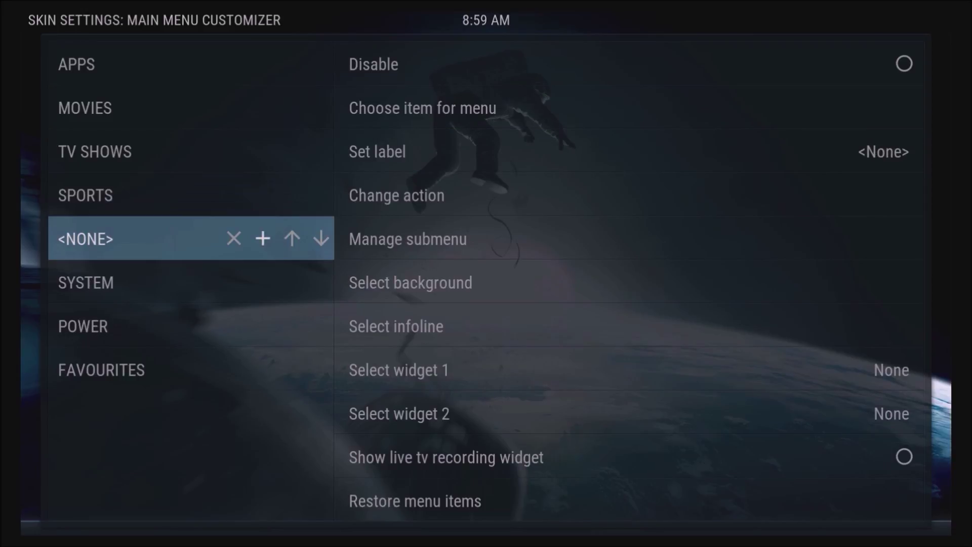
pyautogui.press('Right')
pyautogui.press('Right')
pyautogui.press('Right')
pyautogui.press('Return')
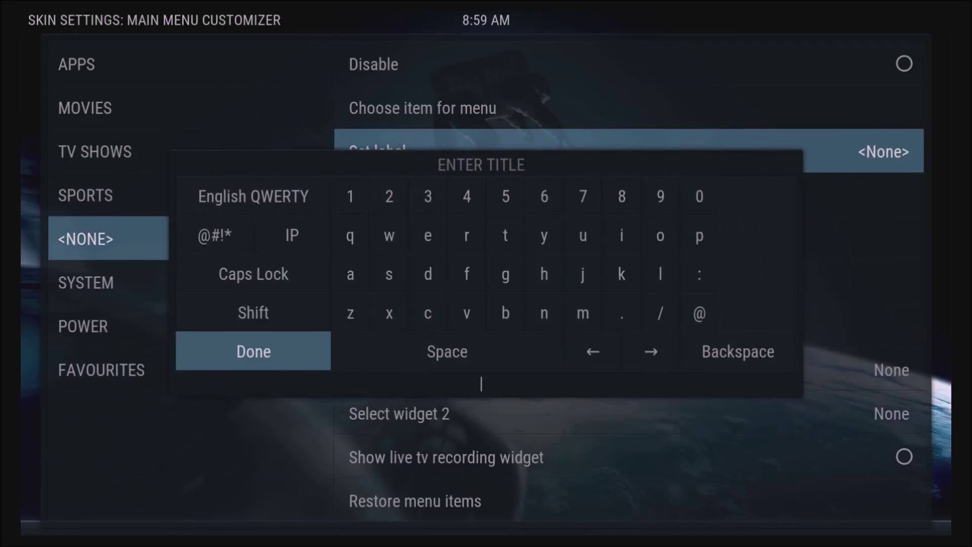
pyautogui.write('Live TV')
pyautogui.press('Return')
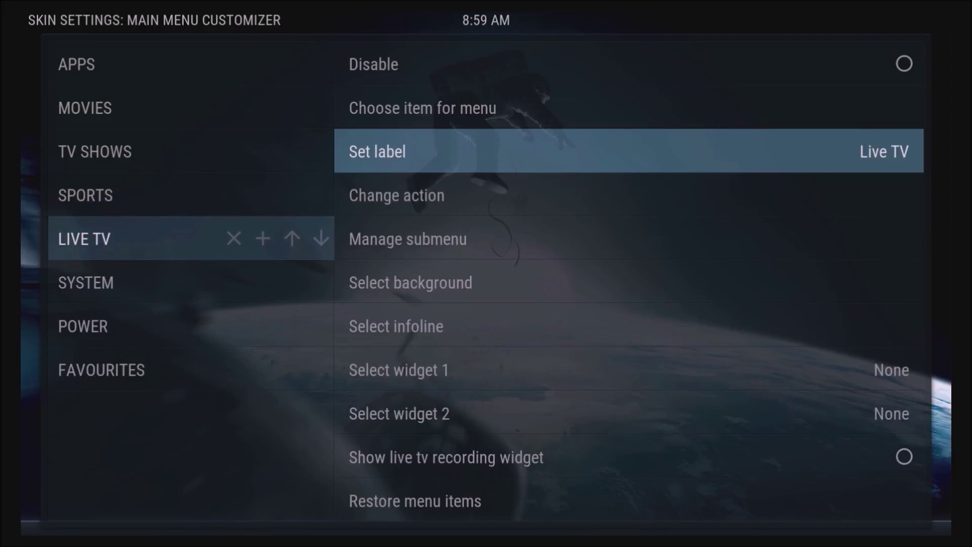
# Step: Add a new main menu item below Live TV and label it IPTV
pyautogui.press('Left')
pyautogui.press('Left')
pyautogui.press('Left')
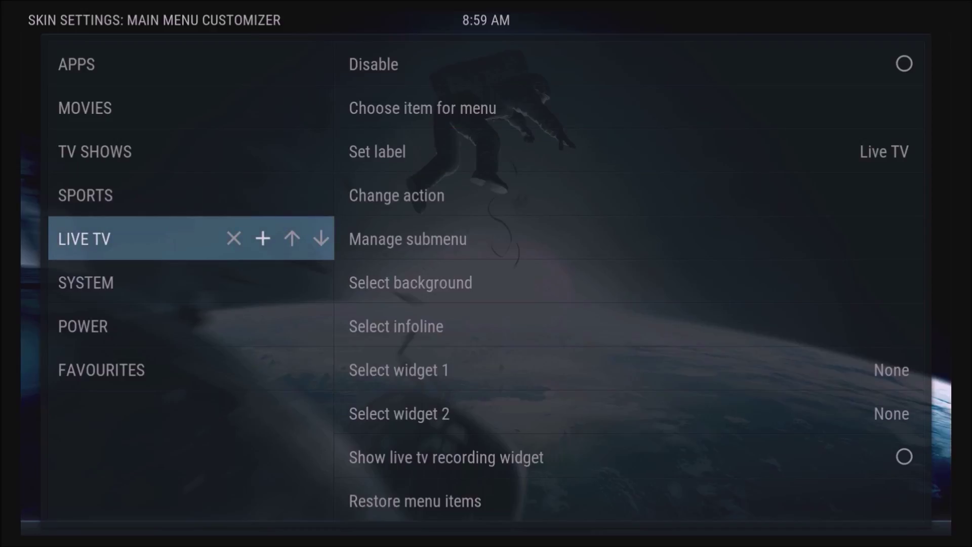
pyautogui.press('Return')
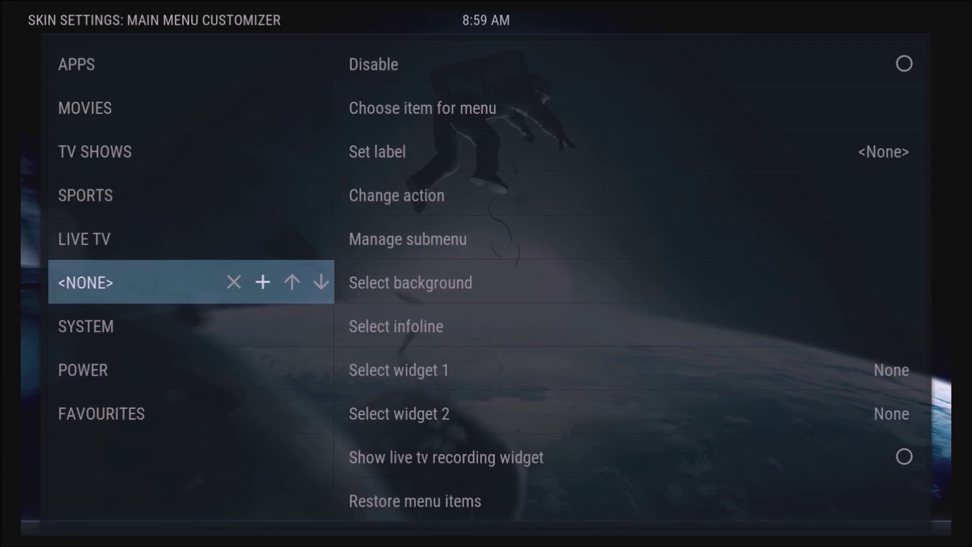
pyautogui.press('Right')
pyautogui.press('Right')
pyautogui.press('Right')
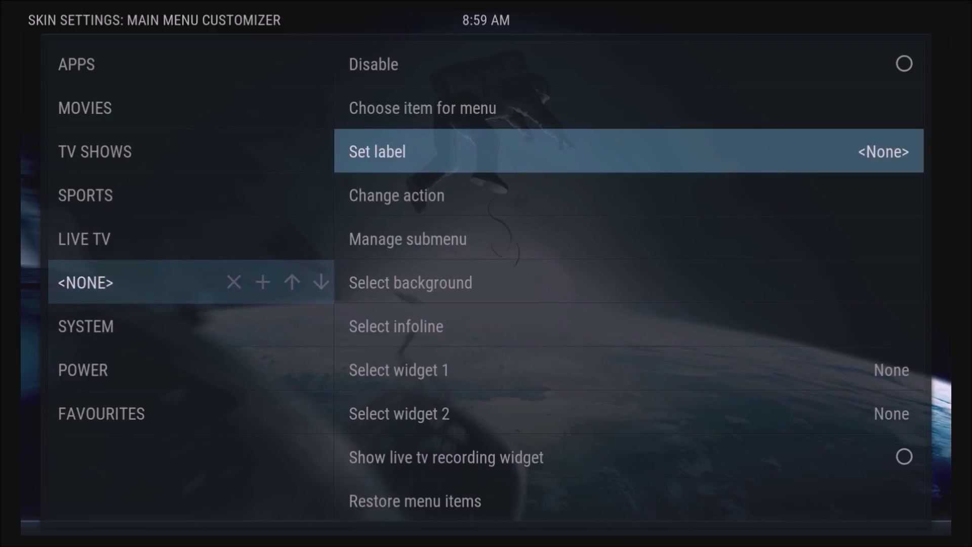
pyautogui.press('Return')
pyautogui.write('IPTV')
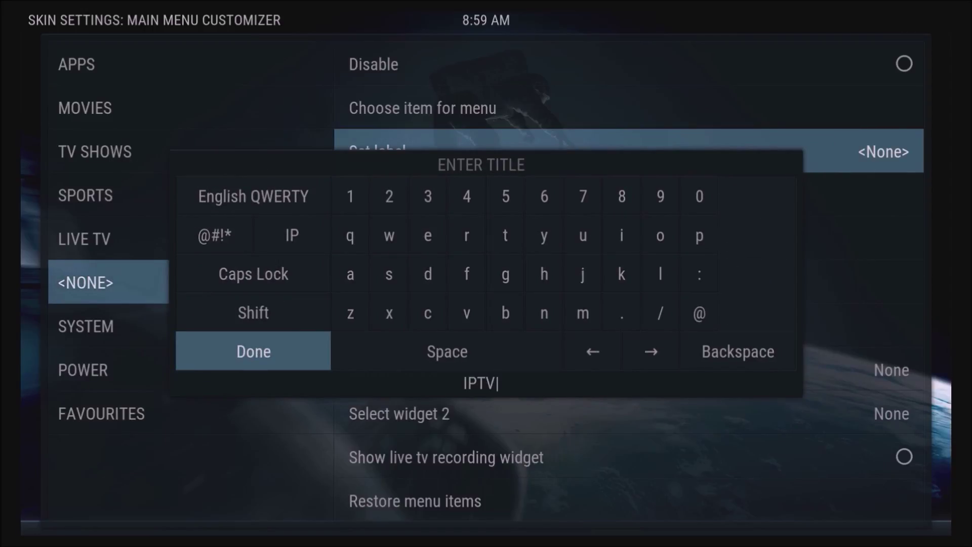
pyautogui.press('Return')
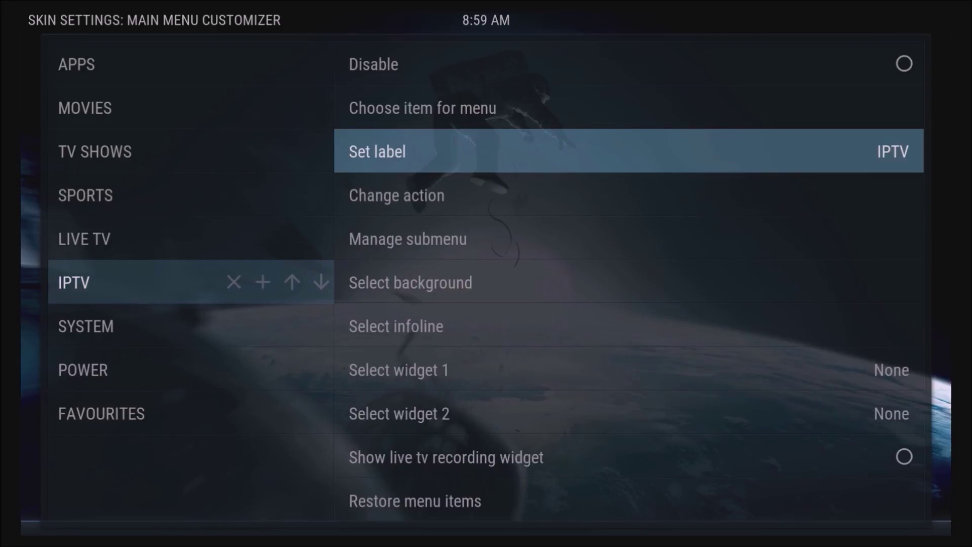
# Step: Move the Apps item down the main menu so it sits between IPTV and System
pyautogui.press('Left')
pyautogui.press('Up')
pyautogui.press('Up')
pyautogui.press('Up')
pyautogui.press('Up')
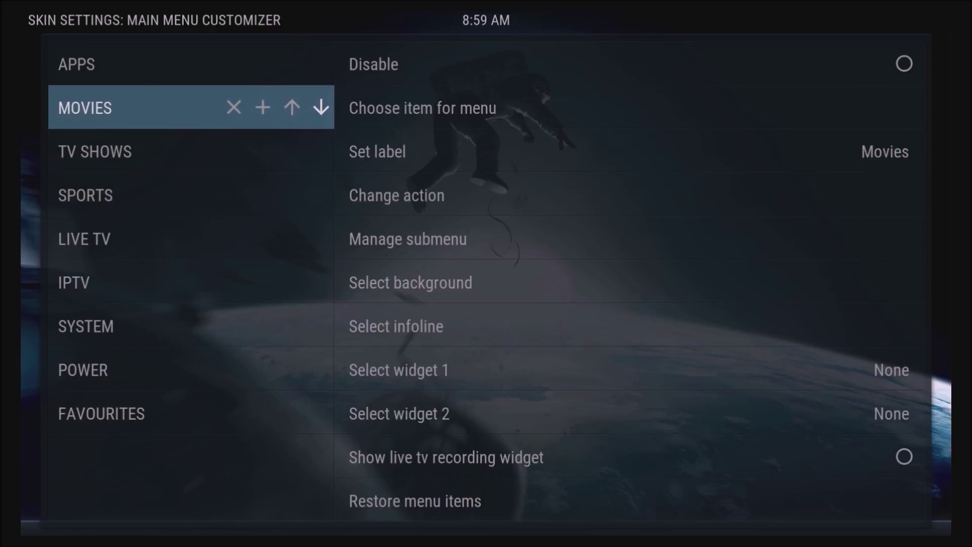
pyautogui.press('Up')
pyautogui.press('Left')
pyautogui.press('Left')
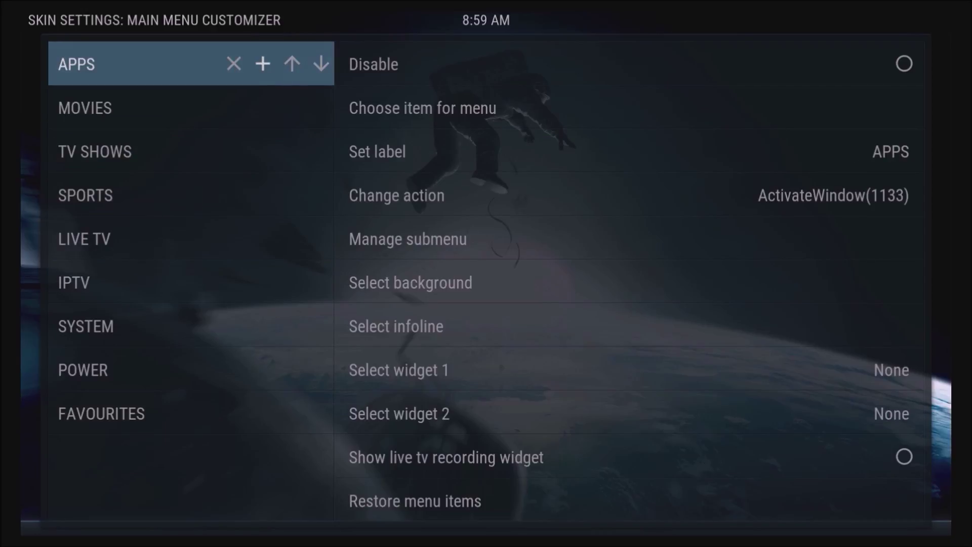
pyautogui.press('Right')
pyautogui.press('Right')
pyautogui.press('Return')
pyautogui.press('Return')
pyautogui.press('Return')
pyautogui.press('Return')
pyautogui.press('Return')
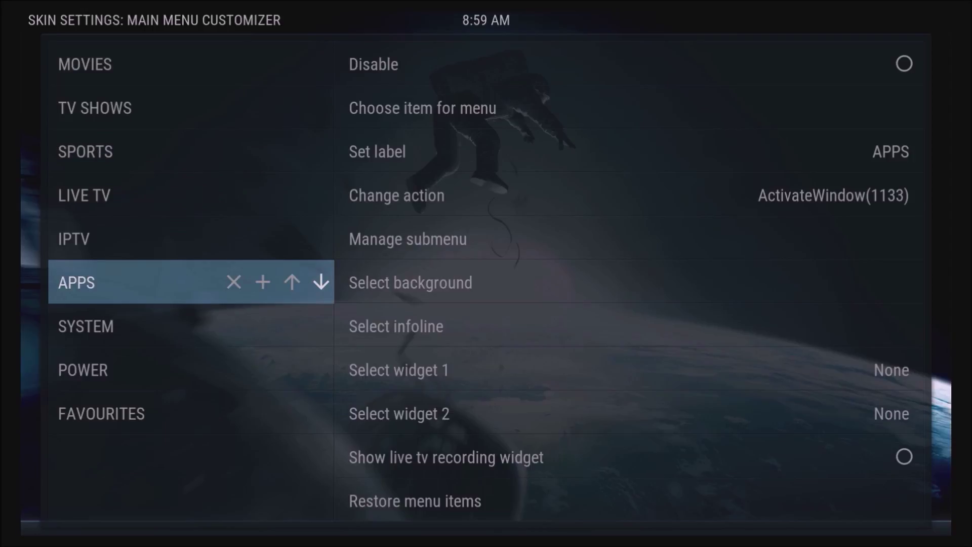
# Step: Choose the Single image background type for the Movies menu item
pyautogui.press('Up')
pyautogui.press('Up')
pyautogui.press('Up')
pyautogui.press('Up')
pyautogui.press('Up')
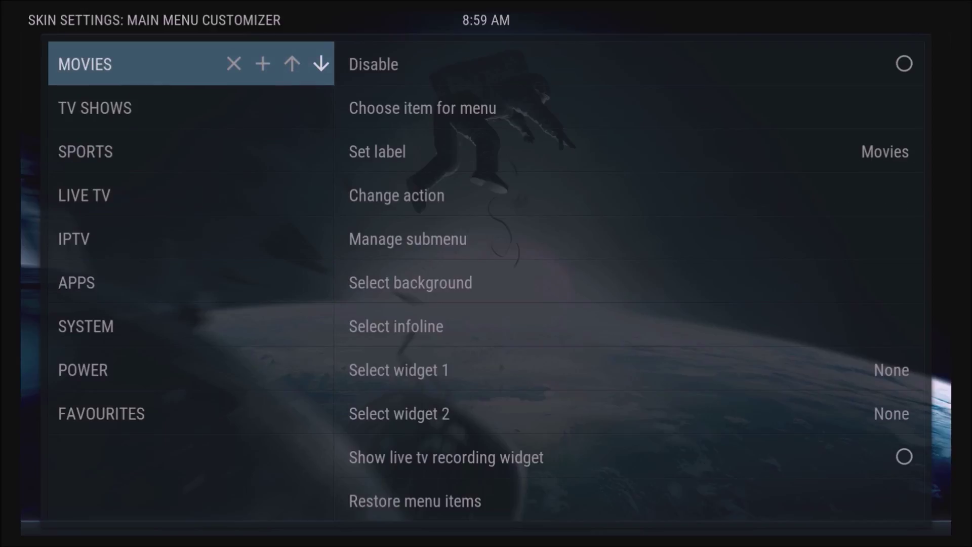
pyautogui.press('Right')
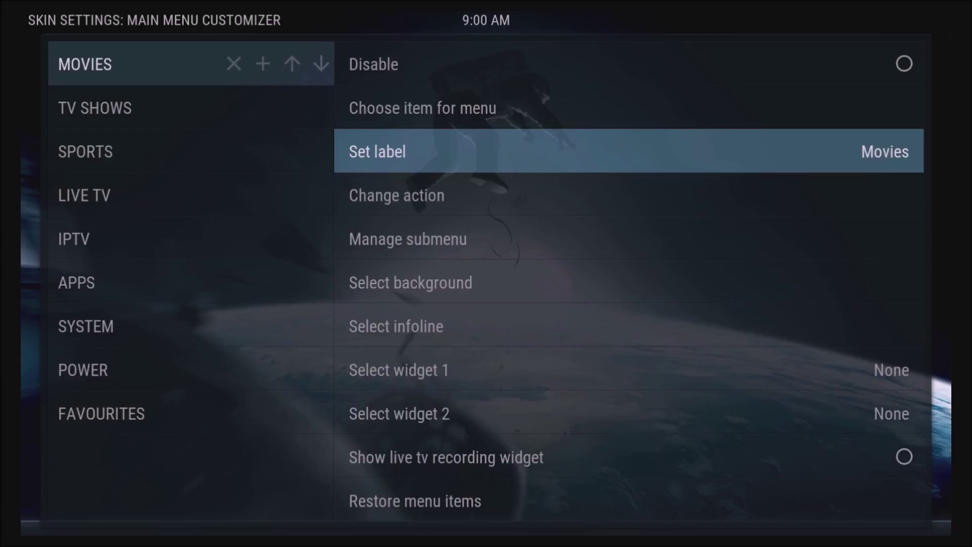
pyautogui.press('Down')
pyautogui.press('Down')
pyautogui.press('Down')
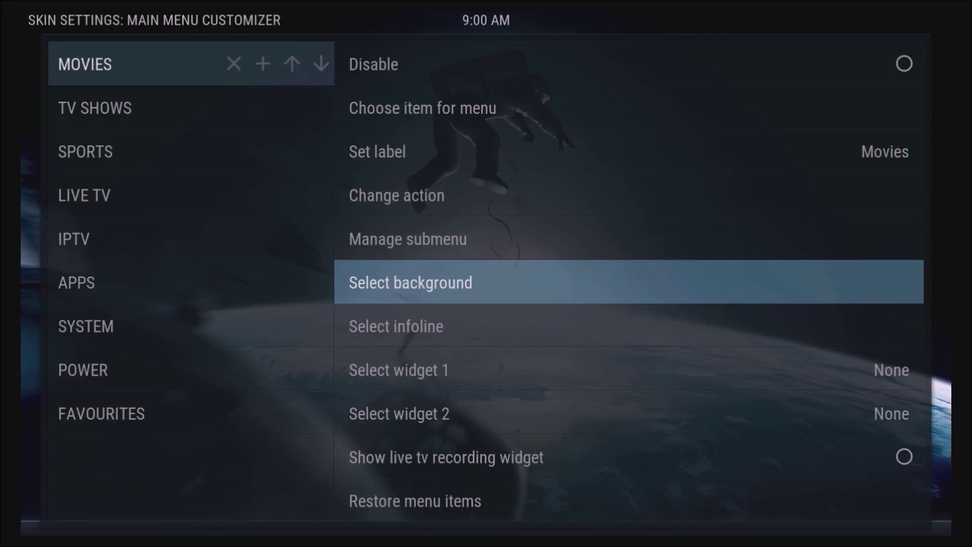
pyautogui.press('Return')
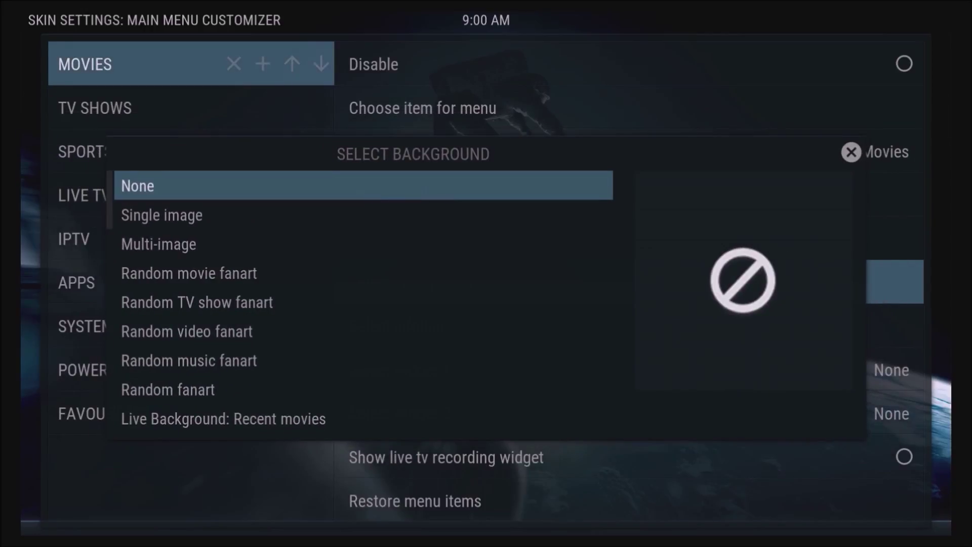
pyautogui.press('Down')
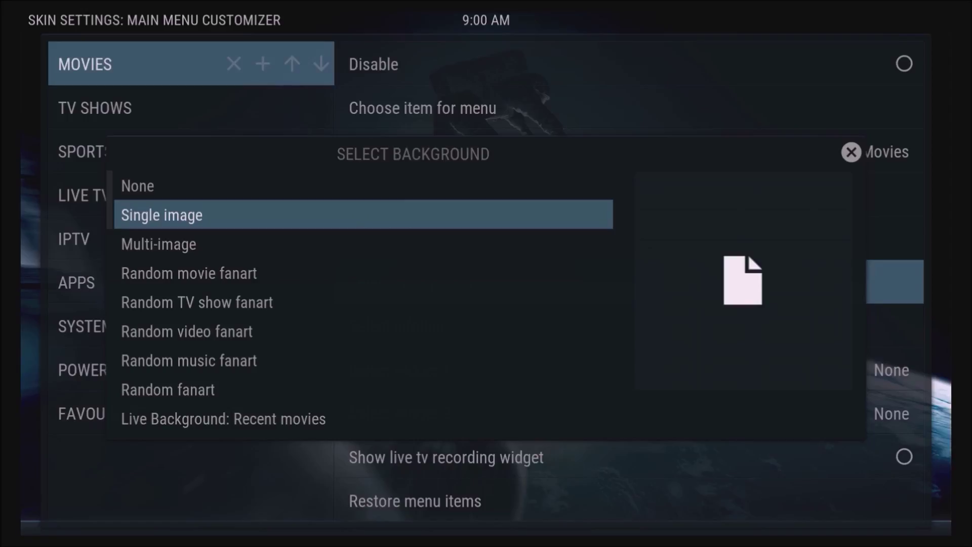
pyautogui.press('Return')
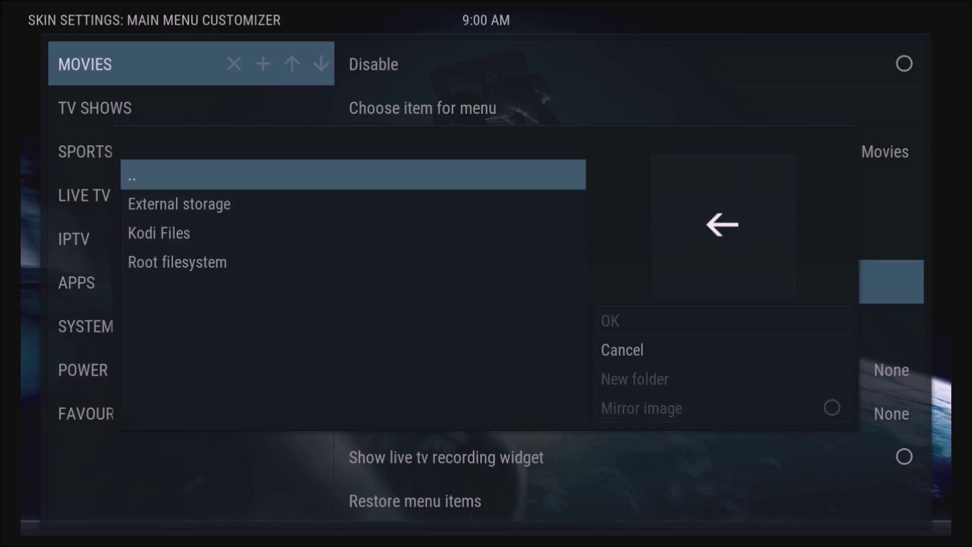
# Step: Browse External storage to the Pictures/Backgrounds/Movies folder for the Movies item's background image
pyautogui.press('Down')
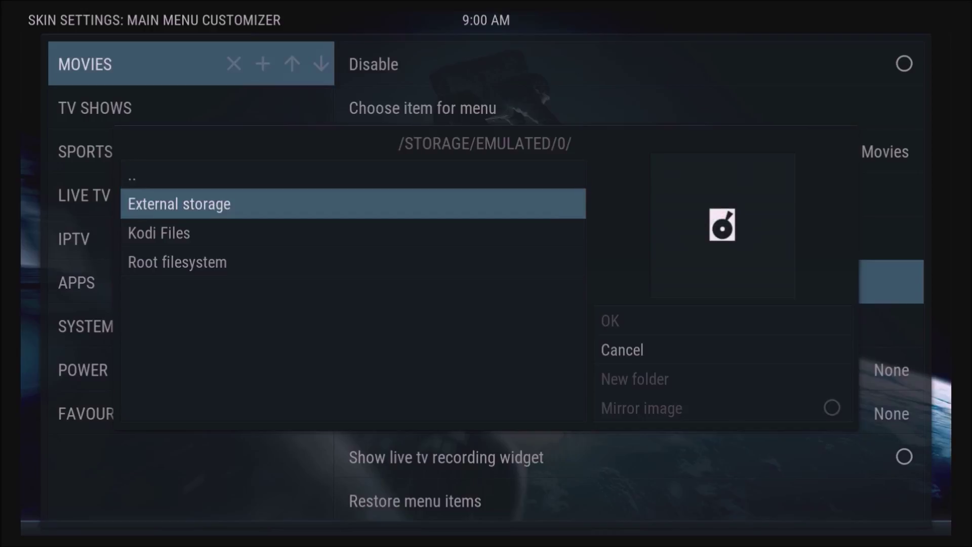
pyautogui.press('Return')
pyautogui.press('Down')
pyautogui.press('Down')
pyautogui.press('Down')
pyautogui.press('Down')
pyautogui.press('Down')
pyautogui.press('Down')
pyautogui.press('Down')
pyautogui.press('Down')
pyautogui.press('Down')
pyautogui.press('Down')
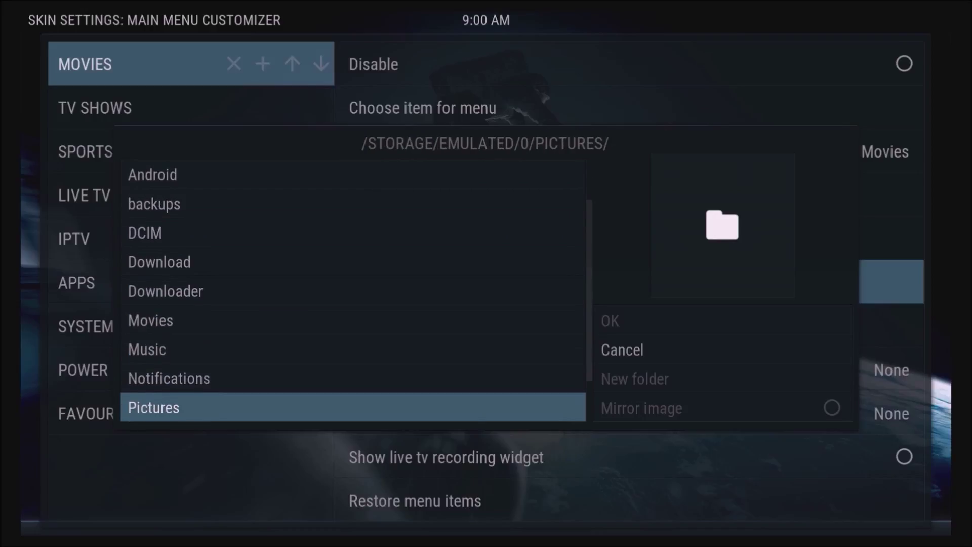
pyautogui.press('Return')
pyautogui.press('Down')
pyautogui.press('Return')
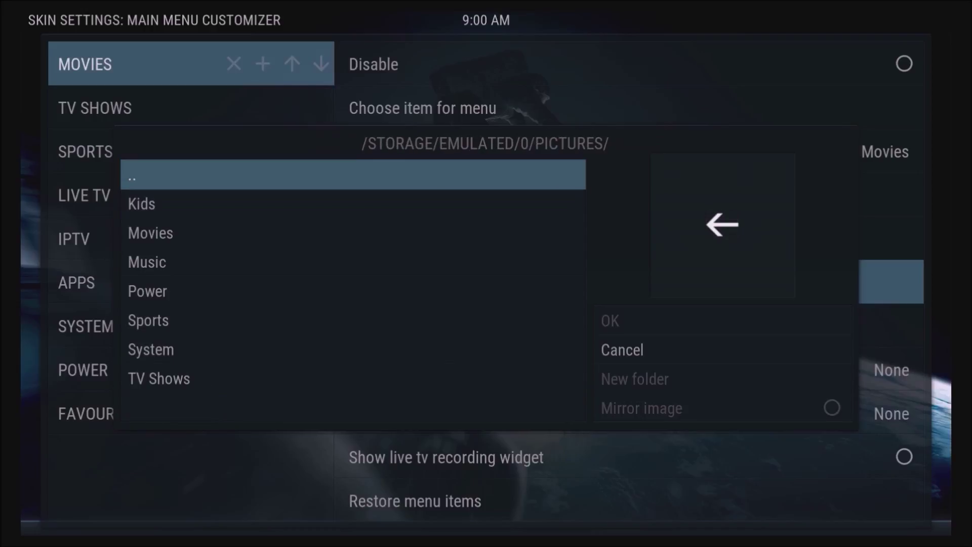
pyautogui.press('Down')
pyautogui.press('Down')
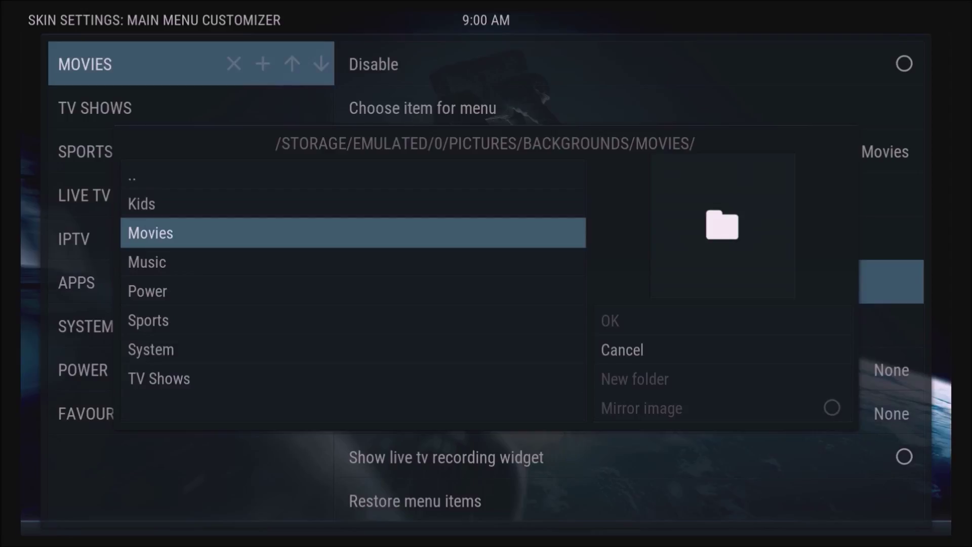
pyautogui.press('Return')
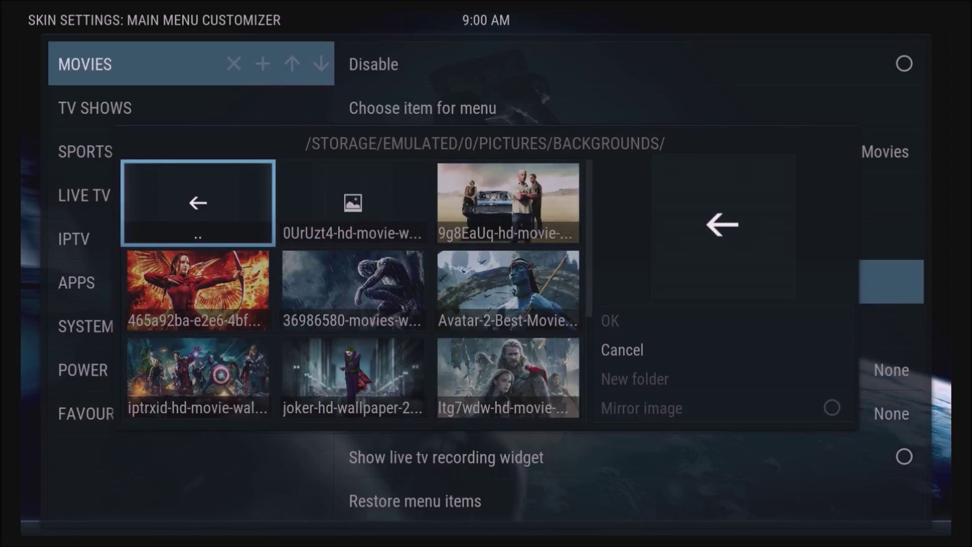
# Step: Look through the movie wallpapers and set the joker-hd-wallpaper image as the Movies item's background
pyautogui.press('Right')
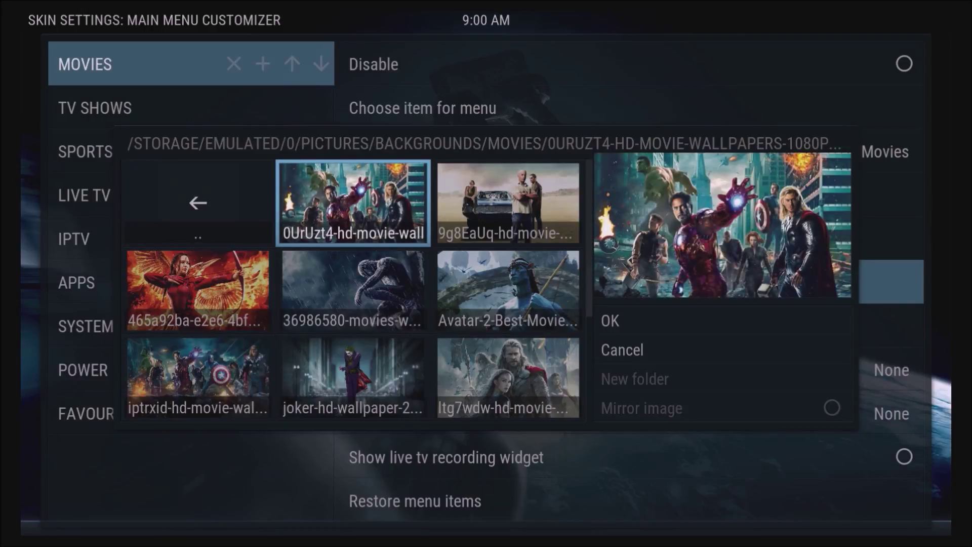
pyautogui.press('Down')
pyautogui.press('Down')
pyautogui.press('Down')
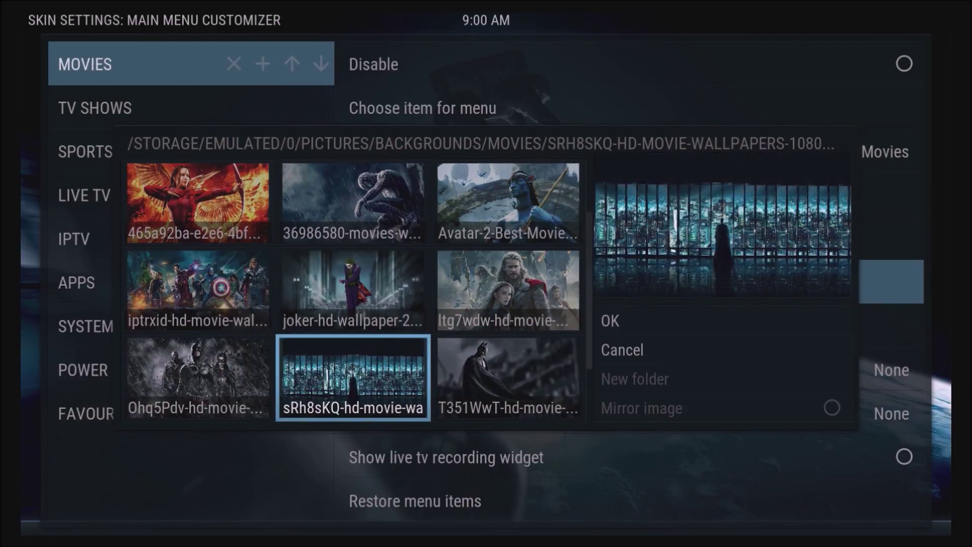
pyautogui.press('Down')
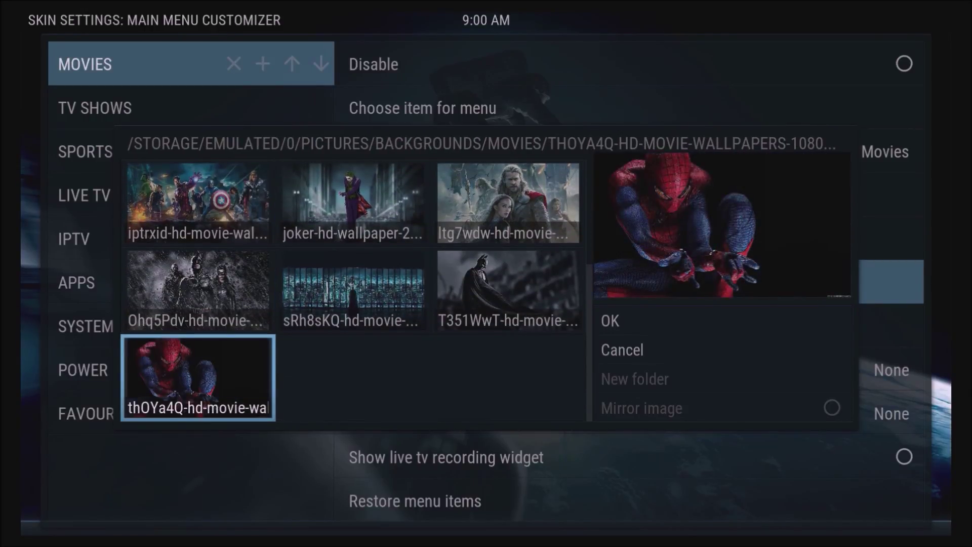
pyautogui.press('Up')
pyautogui.press('Up')
pyautogui.press('Down')
pyautogui.press('Up')
pyautogui.press('Right')
pyautogui.press('Return')
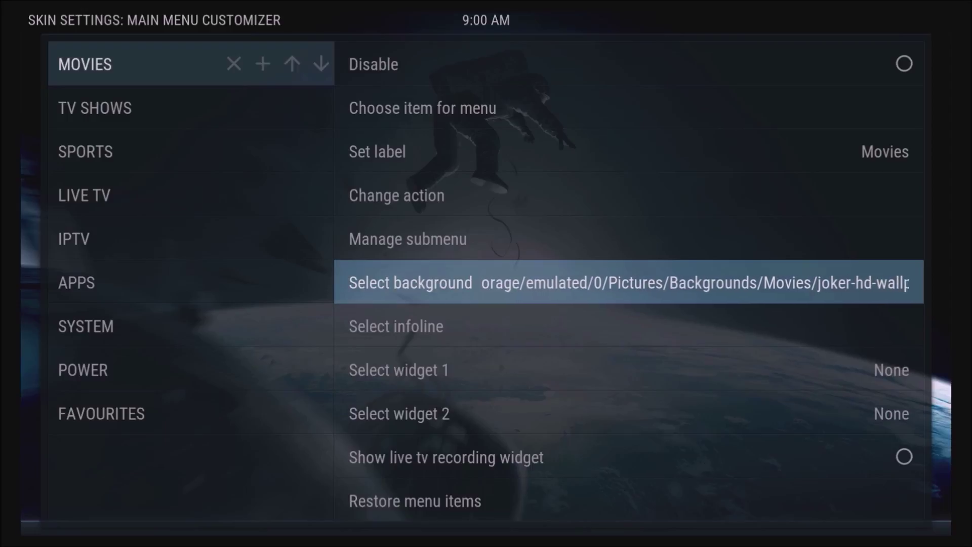
# Step: Leave the skin settings and check the Movies item's background on the home screen
pyautogui.press('Escape')
pyautogui.press('Escape')
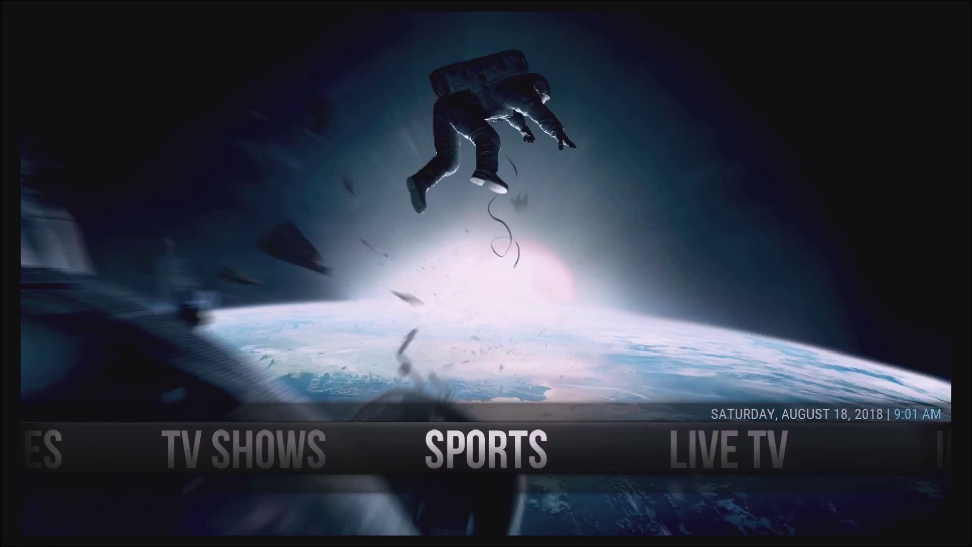
pyautogui.press('Left')
pyautogui.press('Left')
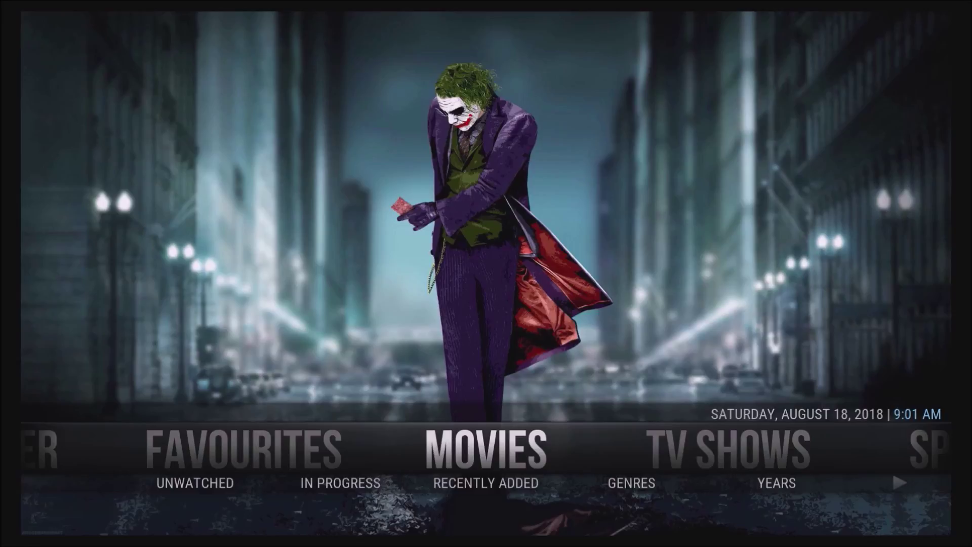
# Step: Return to the skin settings from the home screen's System item and reopen the main menu setup
pyautogui.press('Right')
pyautogui.press('Right')
pyautogui.press('Right')
pyautogui.press('Right')
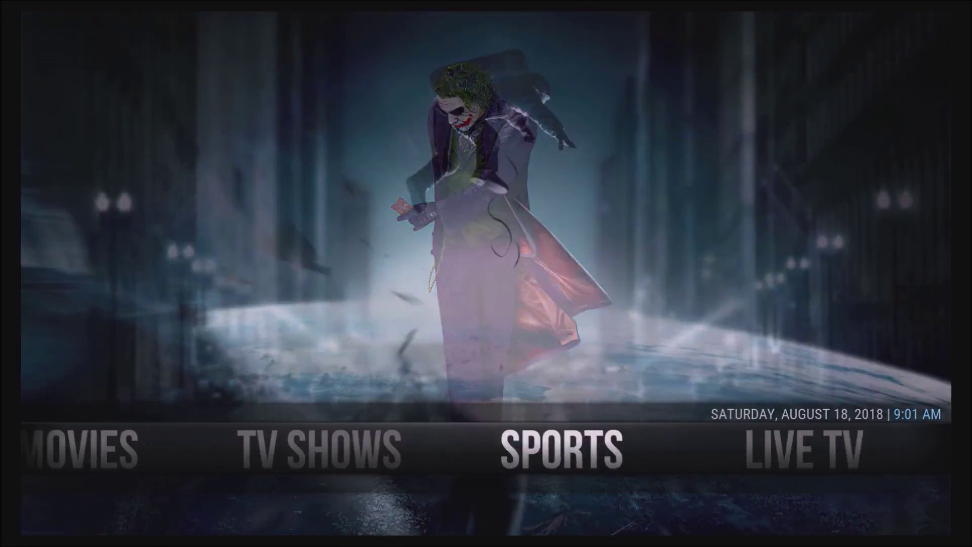
pyautogui.press('Right')
pyautogui.press('Right')
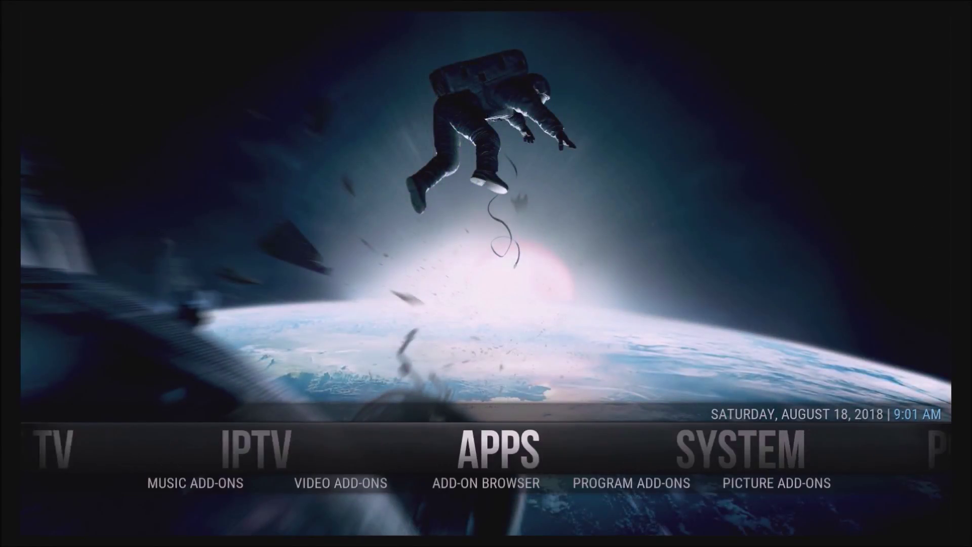
pyautogui.press('Return')
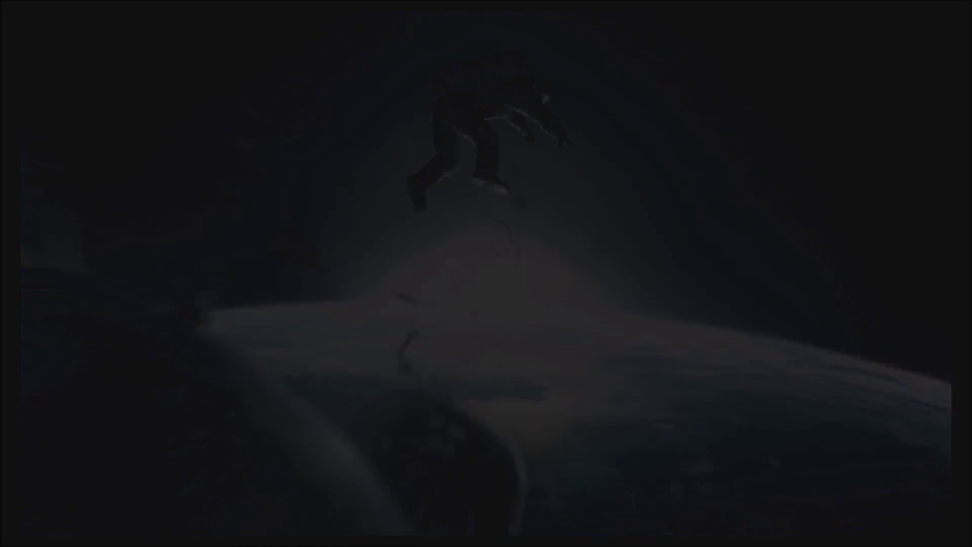
pyautogui.press('Right')
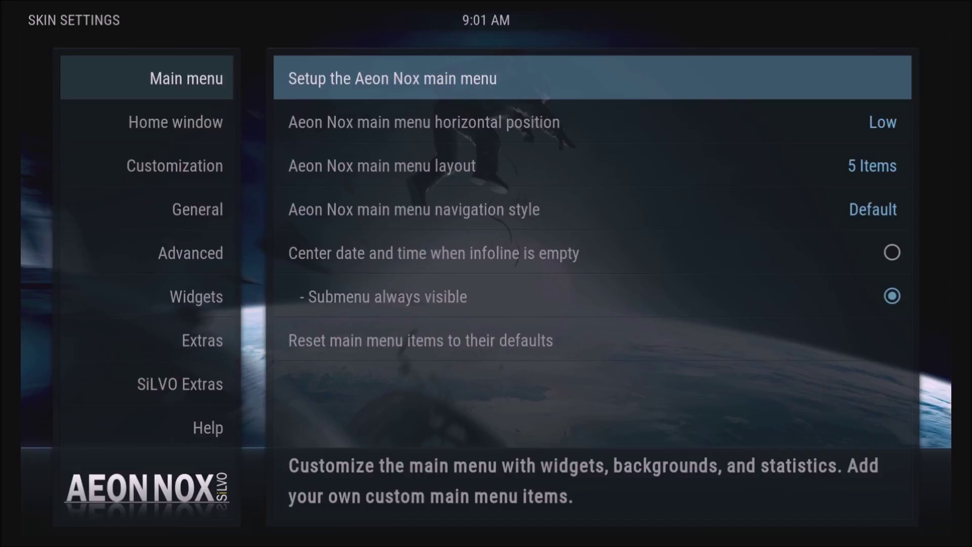
pyautogui.press('Return')
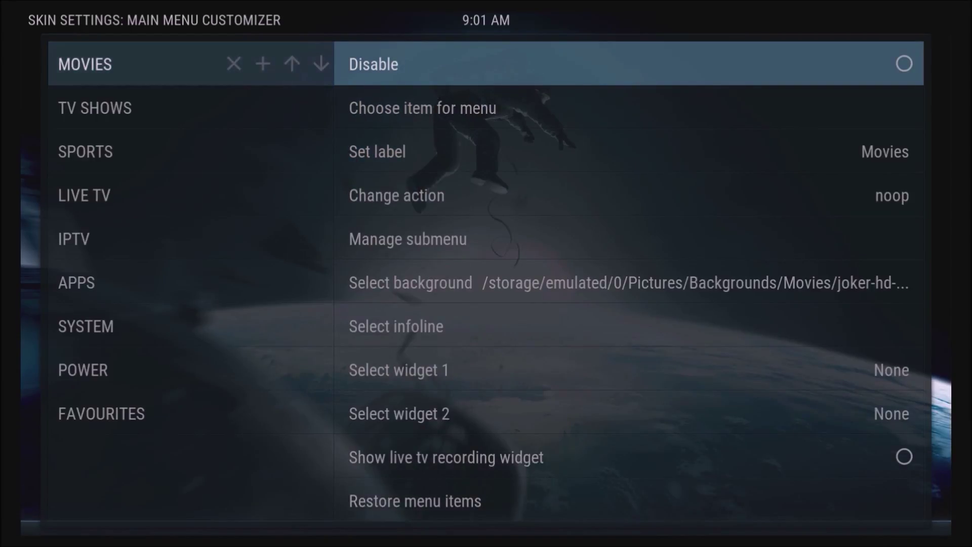
# Step: Start replacing the Movies item's background with a multi-image background
pyautogui.press('Right')
pyautogui.press('Right')
pyautogui.press('Right')
pyautogui.press('Right')
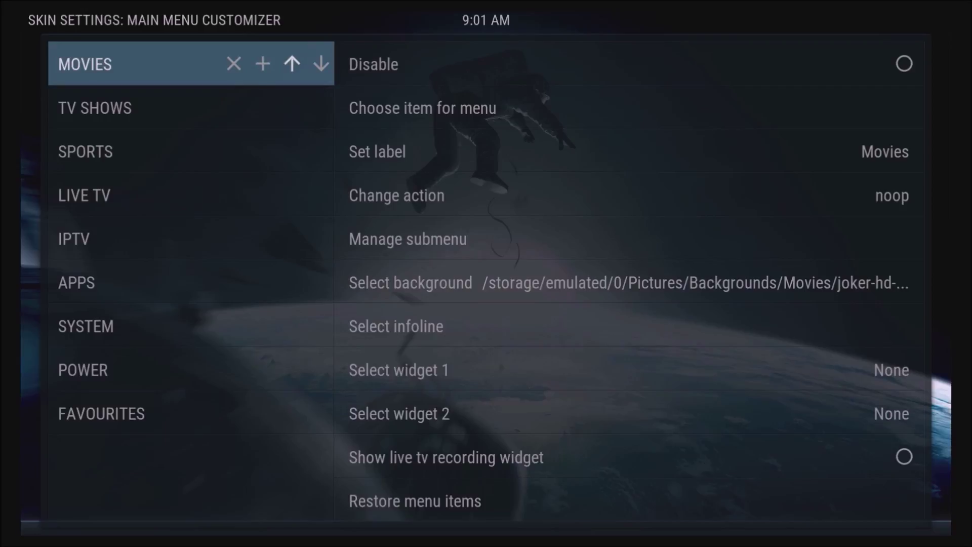
pyautogui.press('Down')
pyautogui.press('Down')
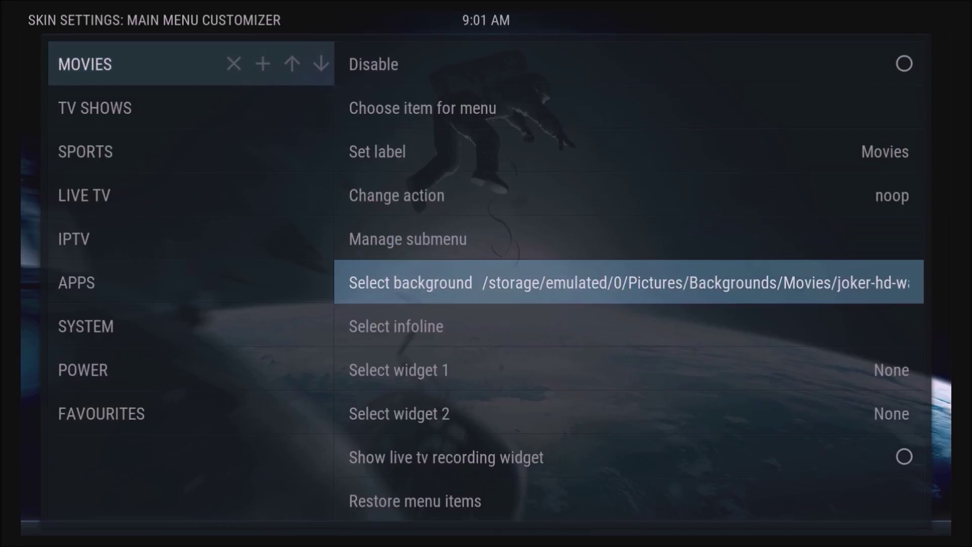
pyautogui.press('Return')
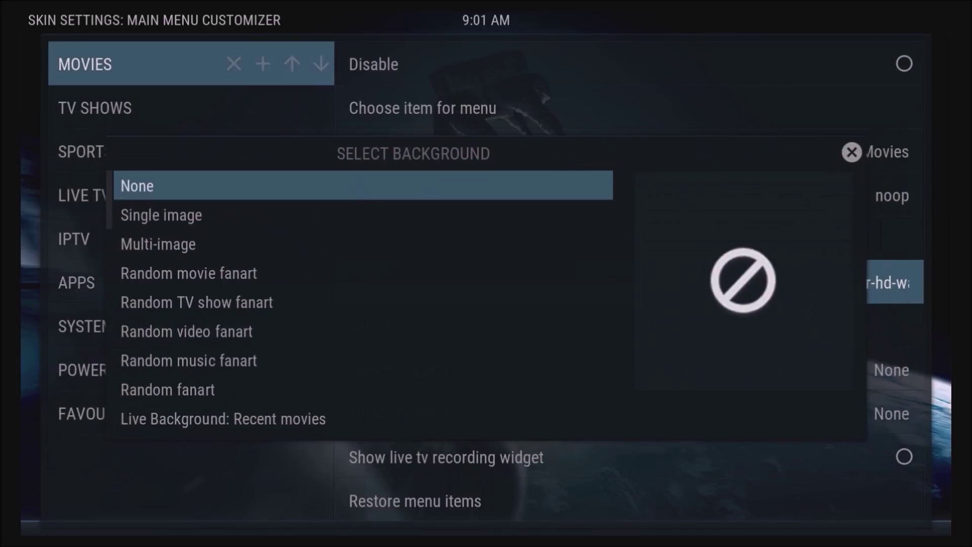
pyautogui.press('Down')
pyautogui.press('Down')
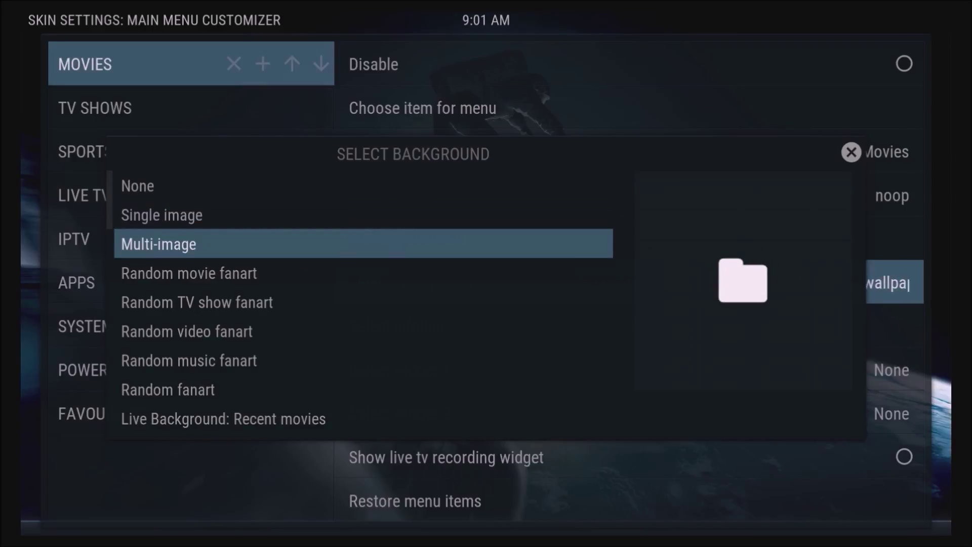
pyautogui.press('Return')
# Step: Set the Pictures/Backgrounds/Movies folder on External storage as the Movies item's multi-image background
pyautogui.press('Down')
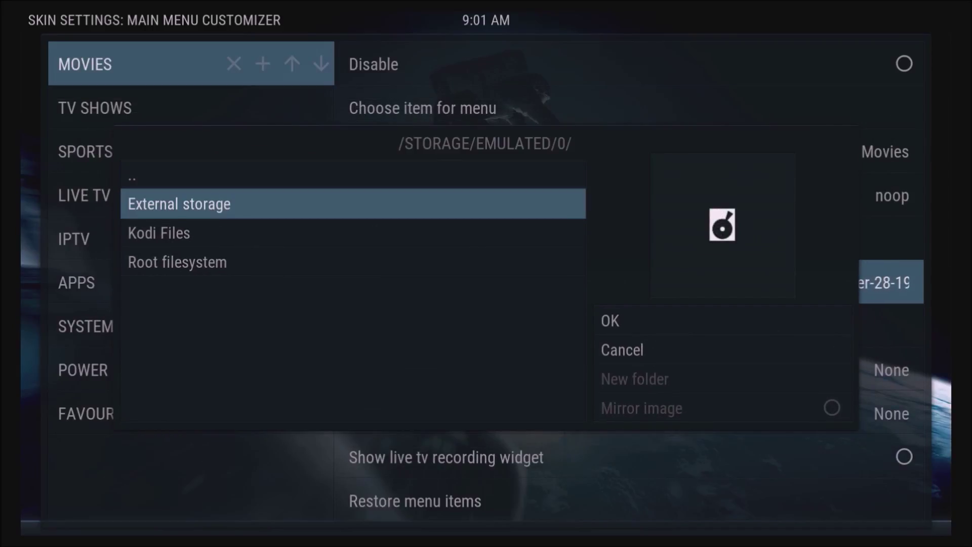
pyautogui.press('Return')
pyautogui.press('Up')
pyautogui.press('Up')
pyautogui.press('Up')
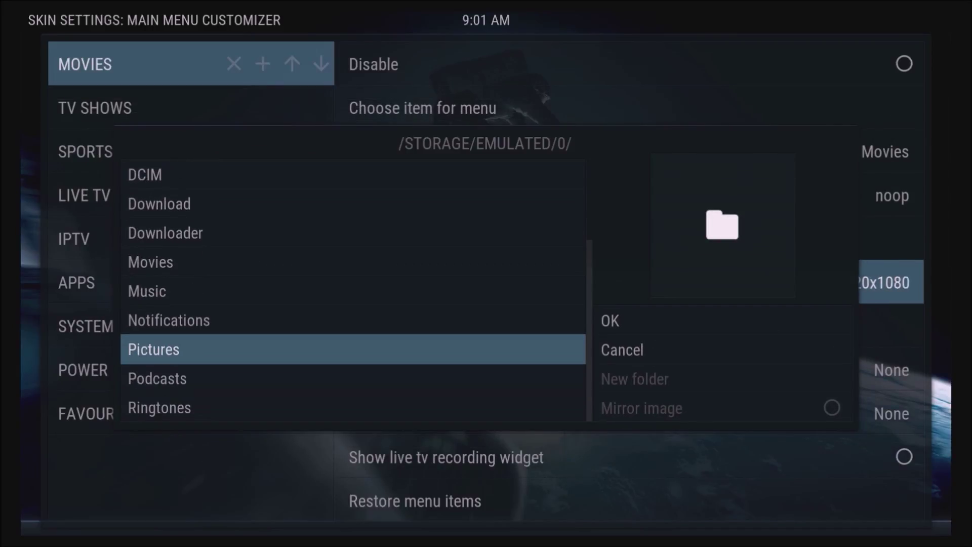
pyautogui.press('Return')
pyautogui.press('Down')
pyautogui.press('Return')
pyautogui.press('Down')
pyautogui.press('Down')
pyautogui.press('Return')
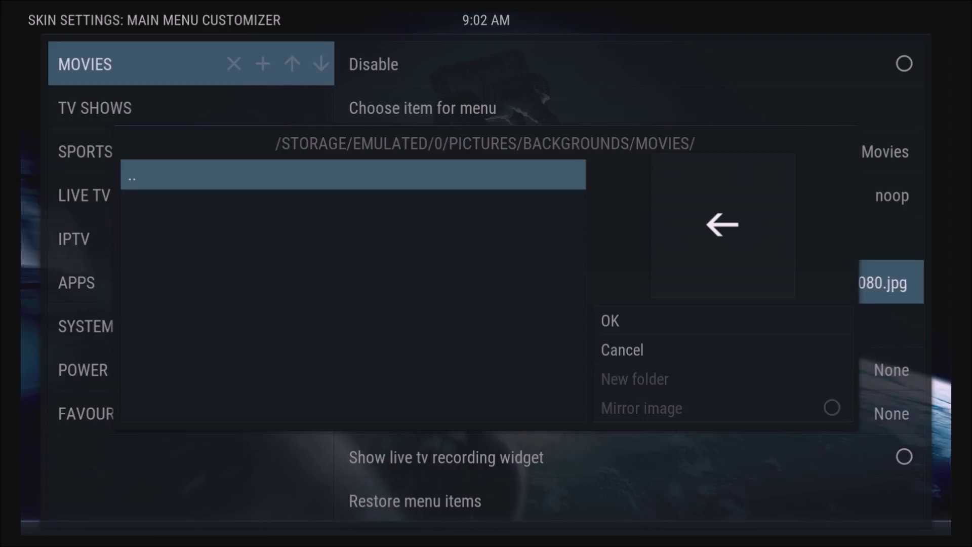
pyautogui.click(723, 321)
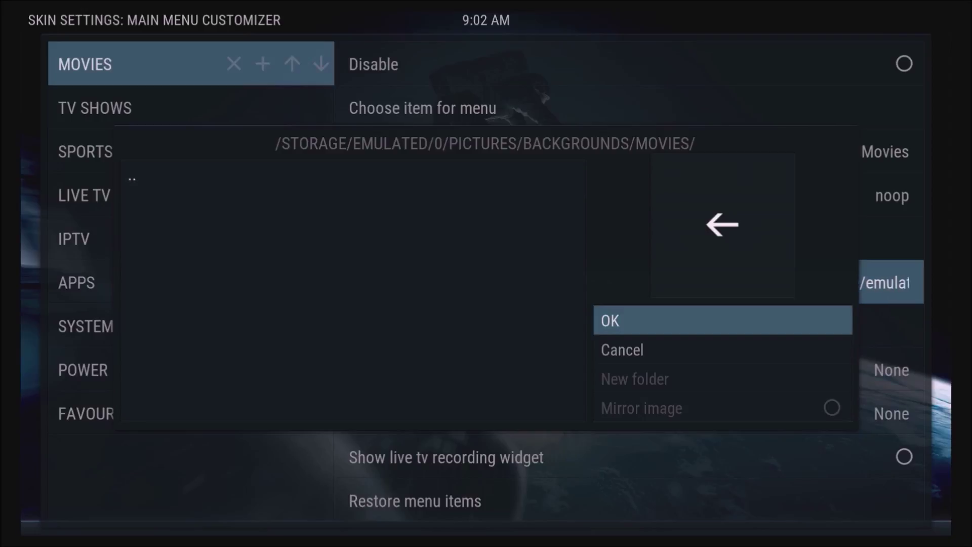
pyautogui.press('Return')
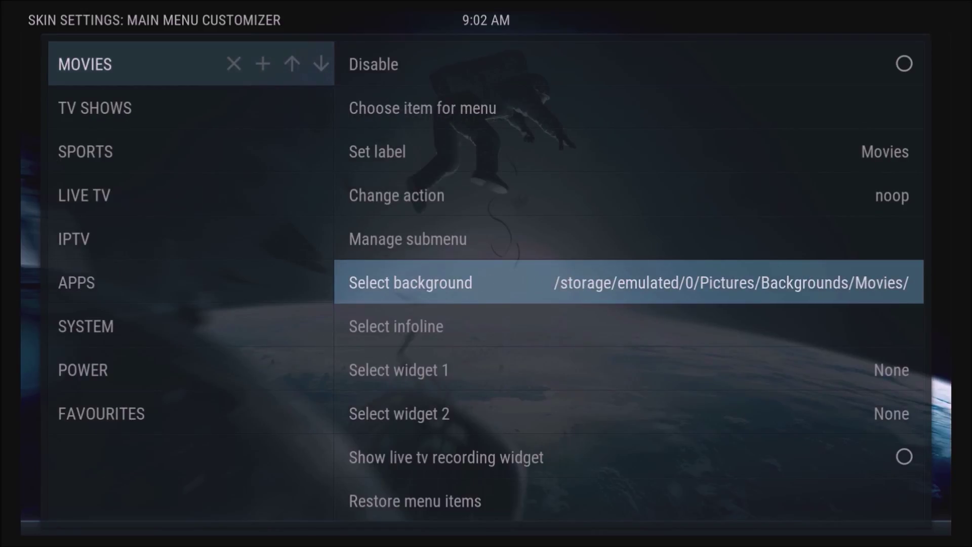
# Step: Leave the skin settings and check the rotating backgrounds of the Movies item on the home screen
pyautogui.press('BackSpace')
pyautogui.press('BackSpace')
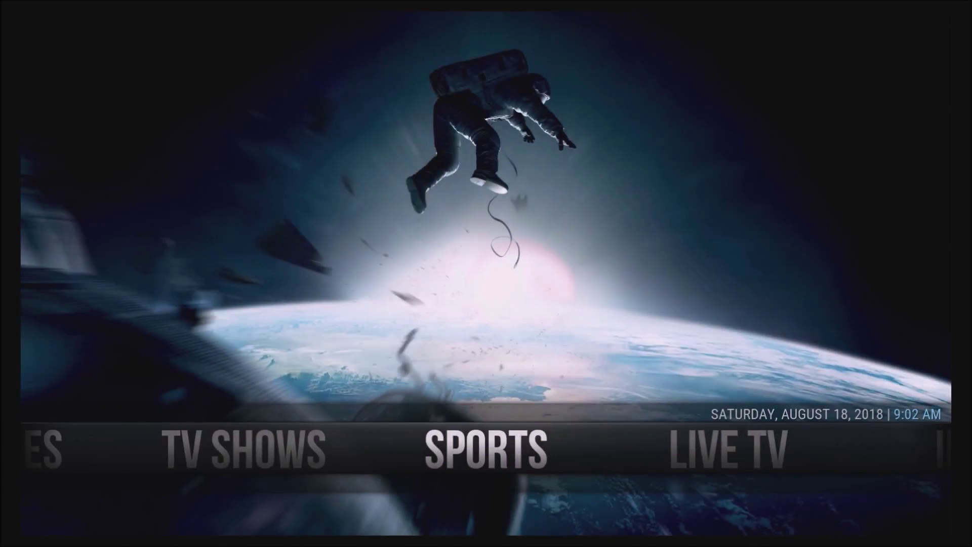
pyautogui.press('Left')
pyautogui.press('Left')
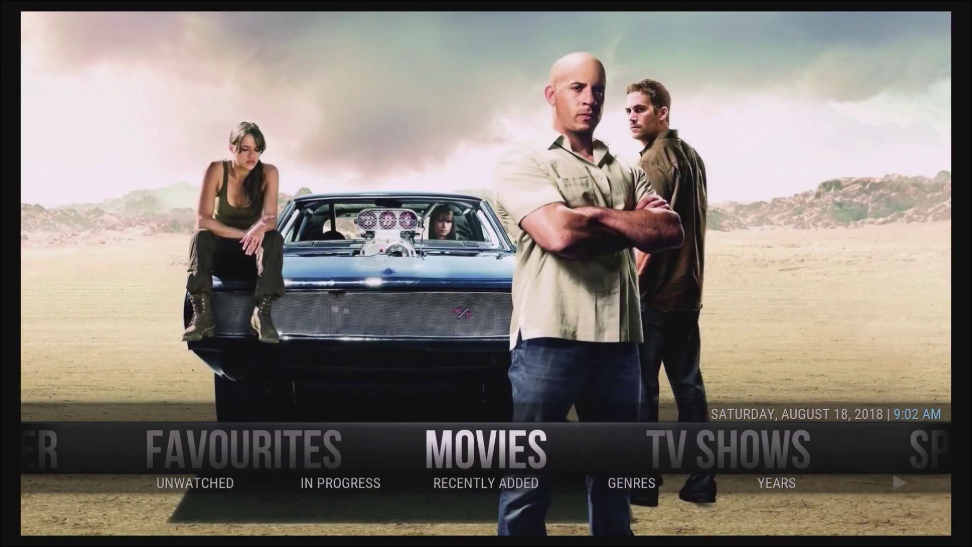
pyautogui.press('Left')
pyautogui.press('Right')
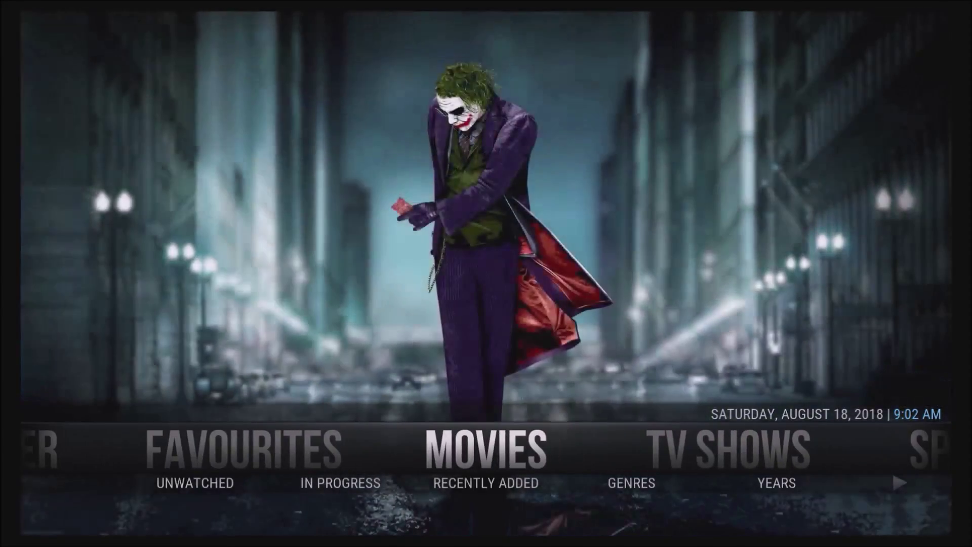
pyautogui.press('Left')
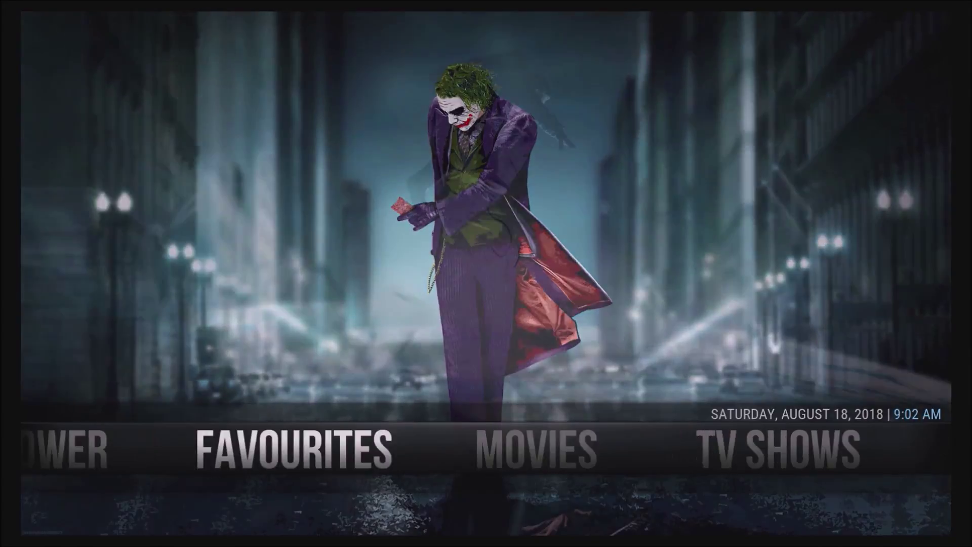
pyautogui.press('Right')
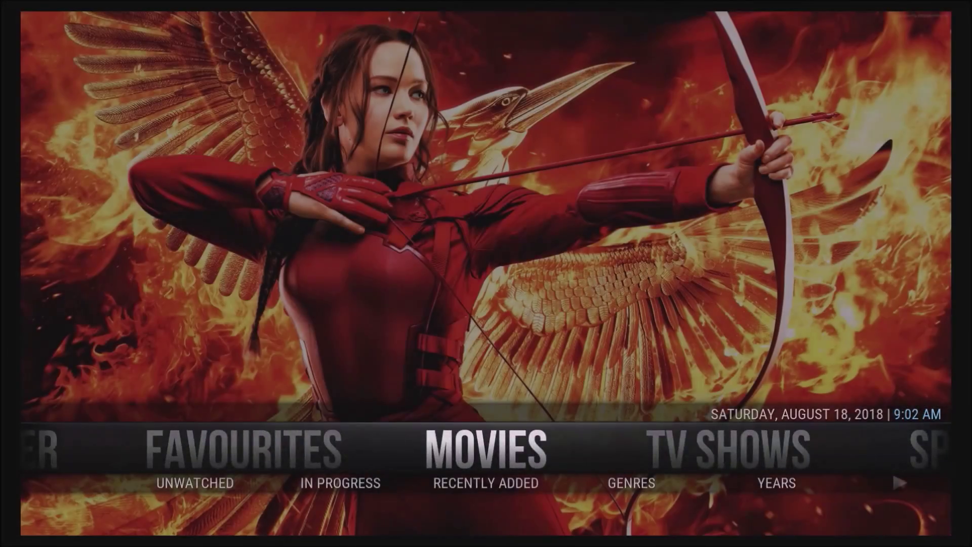
pyautogui.press('Right')
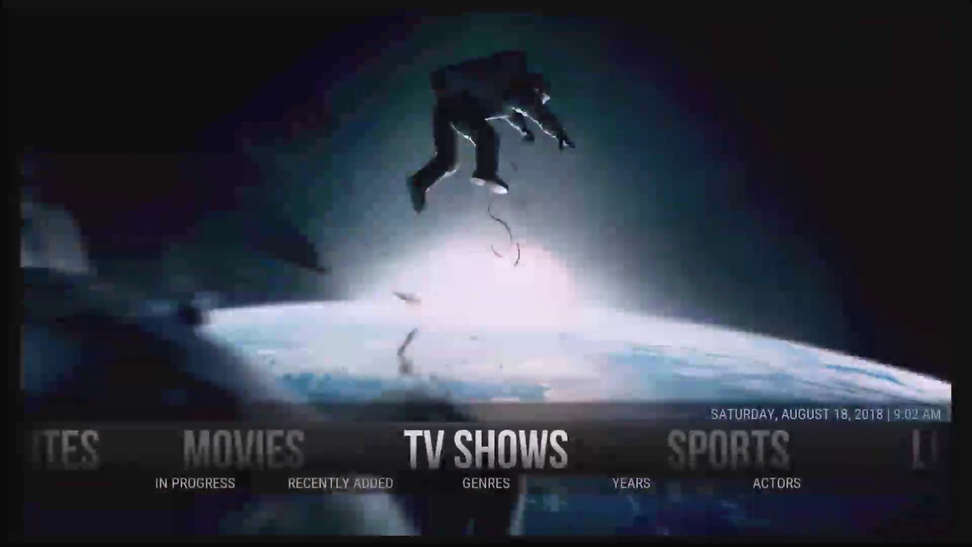
pyautogui.press('Left')
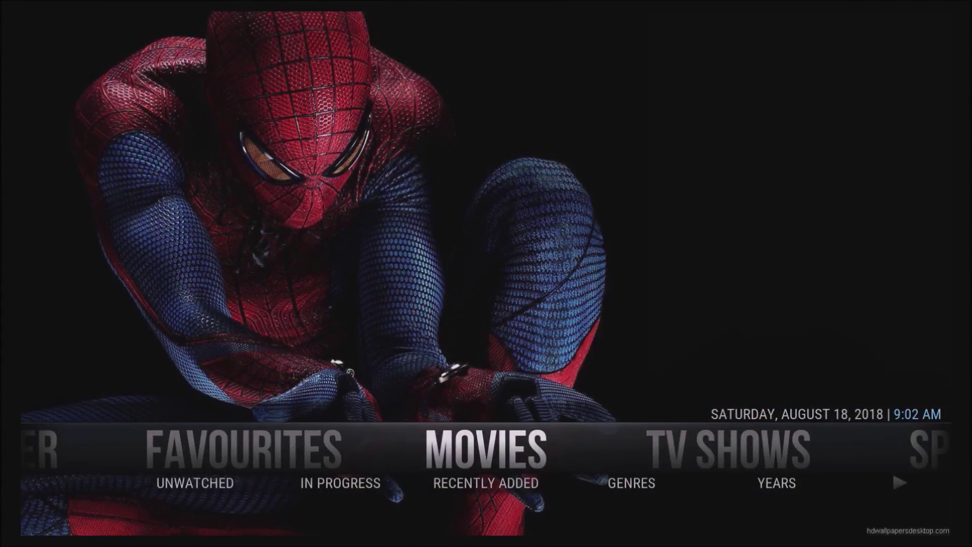
# Step: Open the skin settings from the home screen's System item
pyautogui.press('Right')
pyautogui.press('Right')
pyautogui.press('Right')
pyautogui.press('Right')
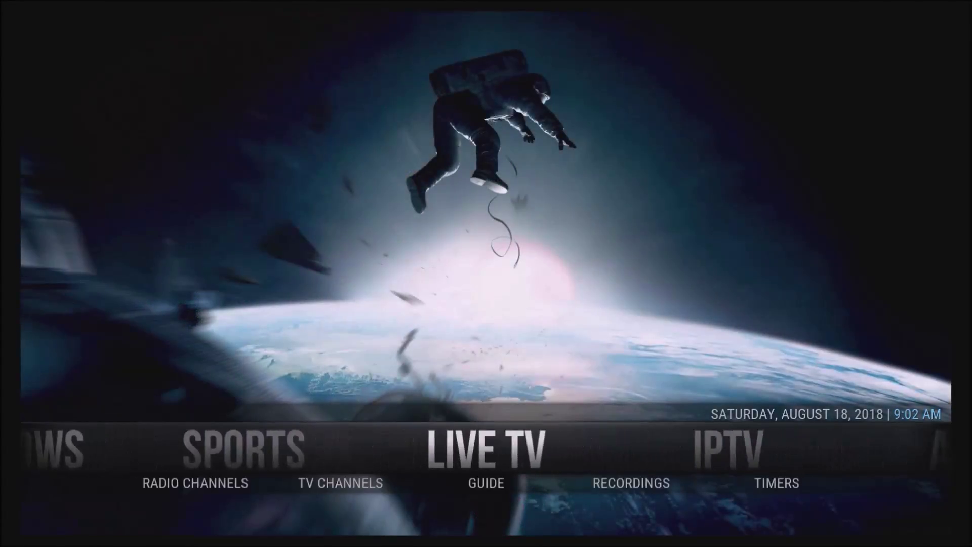
pyautogui.press('Right')
pyautogui.press('Right')
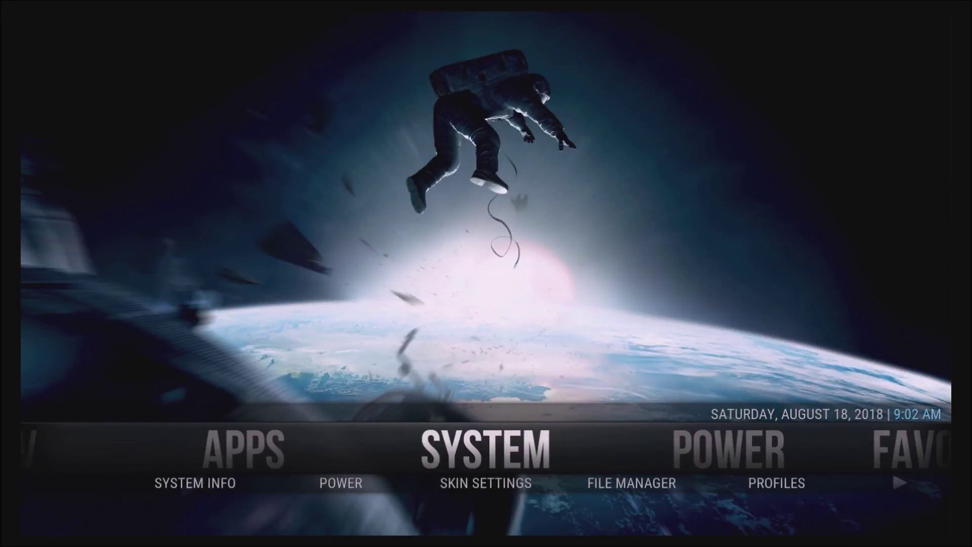
pyautogui.press('Down')
pyautogui.press('Return')
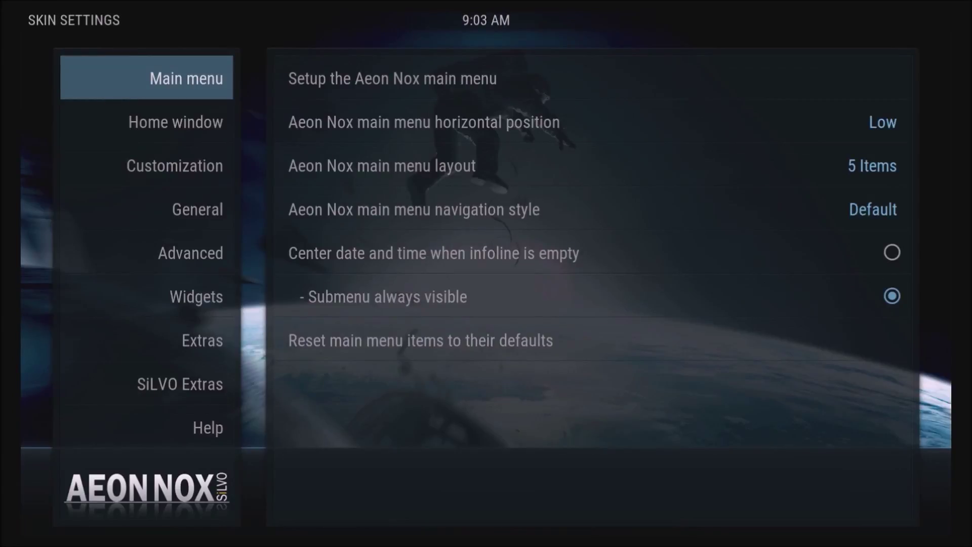
# Step: Look through the skin settings categories from Main menu to SiLVO Extras for the background rotation option
pyautogui.press('Right')
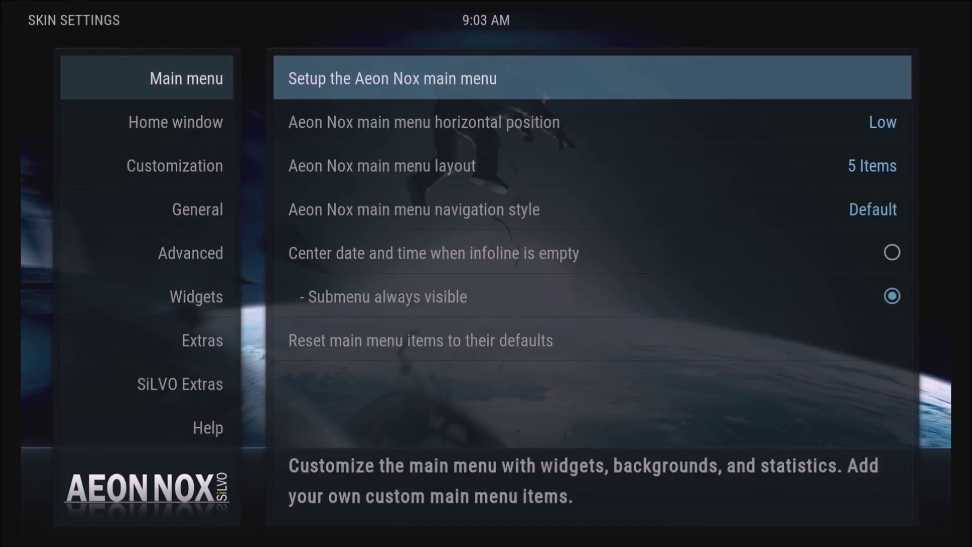
pyautogui.press('Left')
pyautogui.press('Down')
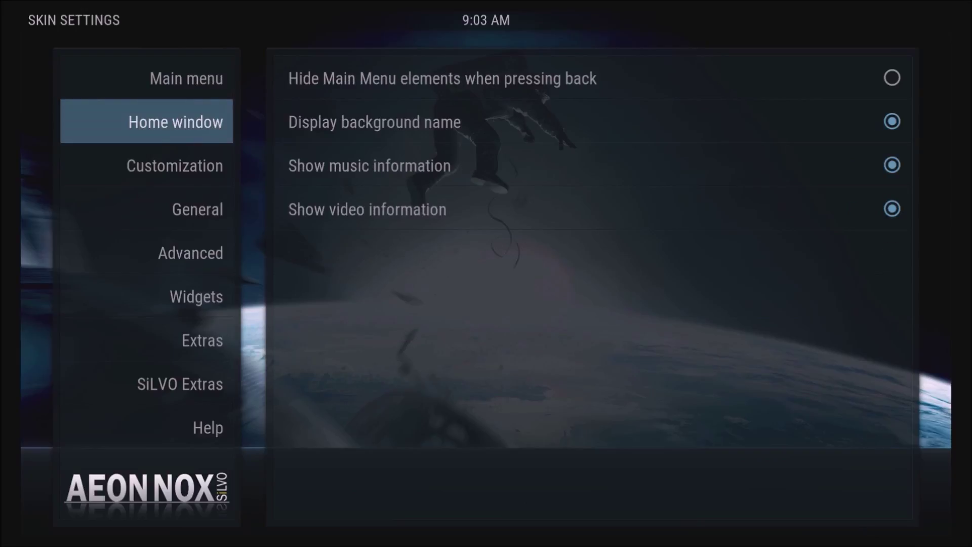
pyautogui.press('Down')
pyautogui.press('Down')
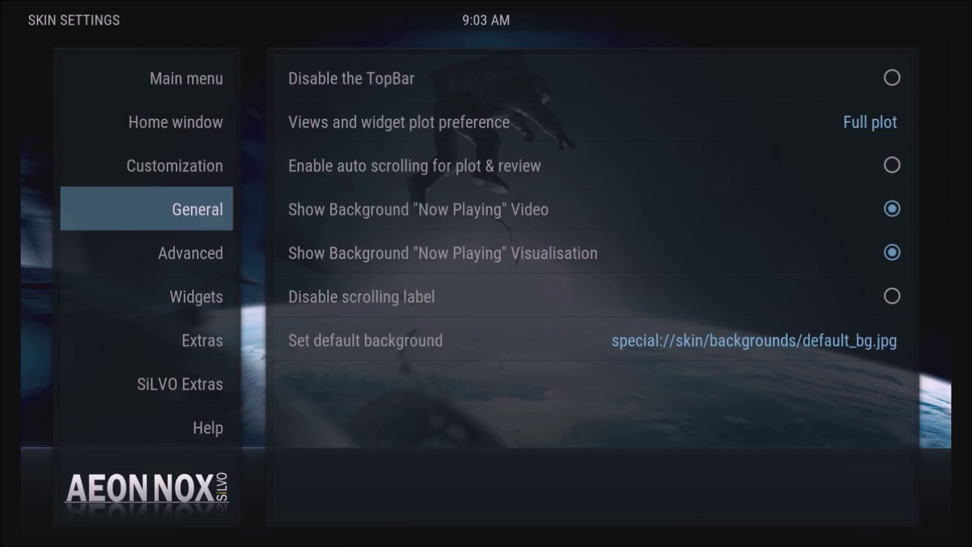
pyautogui.press('Right')
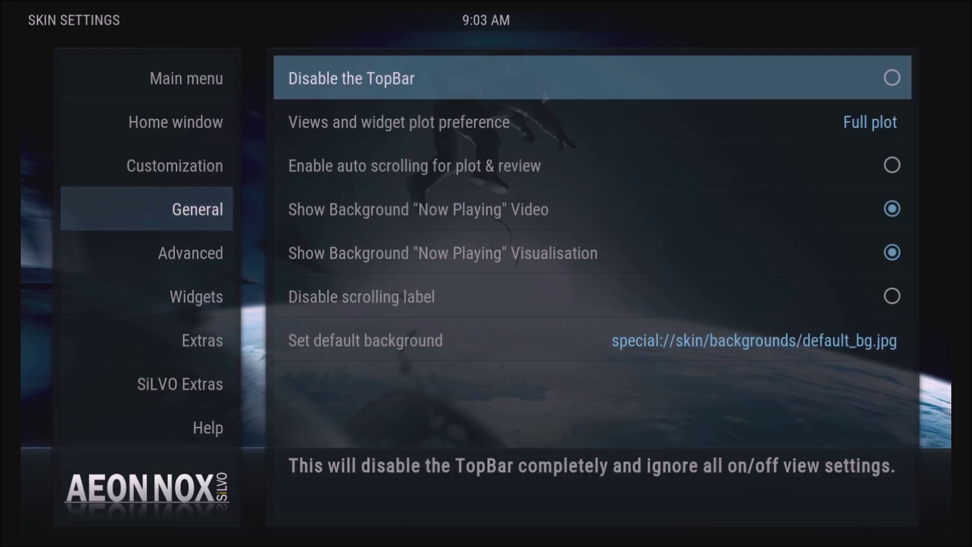
pyautogui.press('Left')
pyautogui.press('Down')
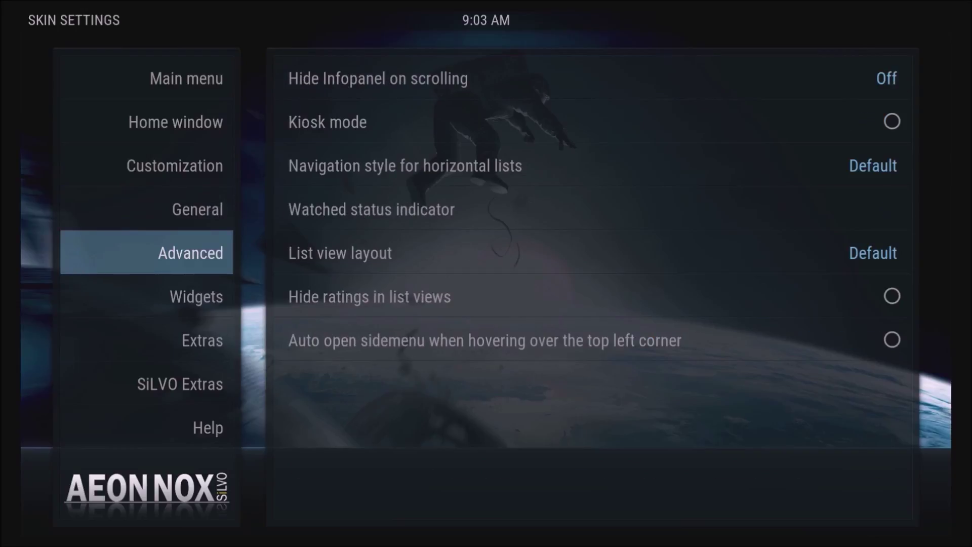
pyautogui.press('Down')
pyautogui.press('Down')
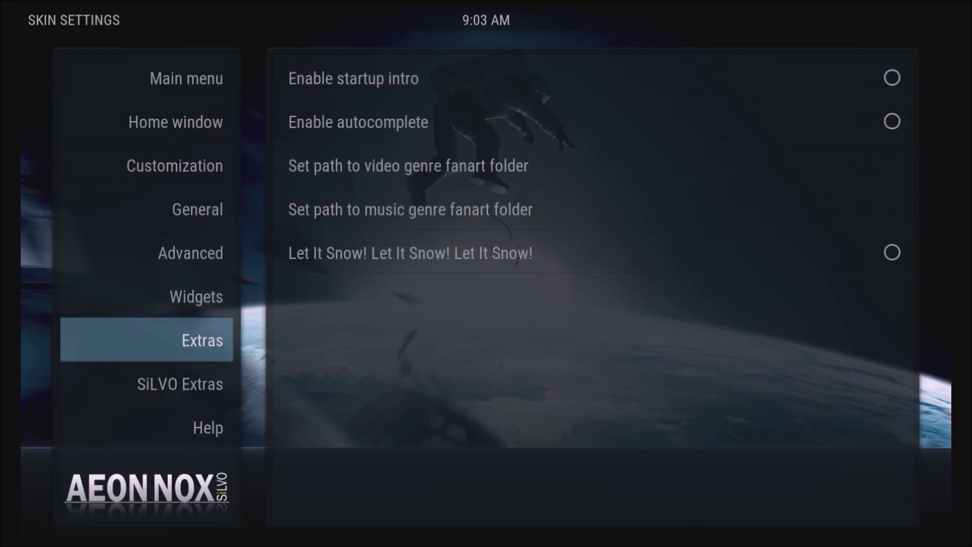
pyautogui.press('Down')
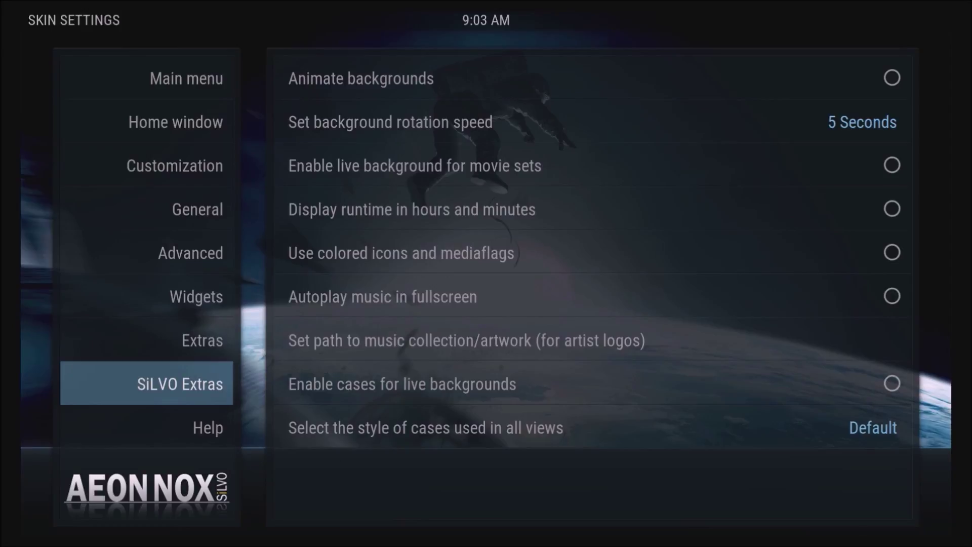
# Step: Review the available background rotation speeds in SiLVO Extras and choose 5 Seconds
pyautogui.press('Right')
pyautogui.press('Down')
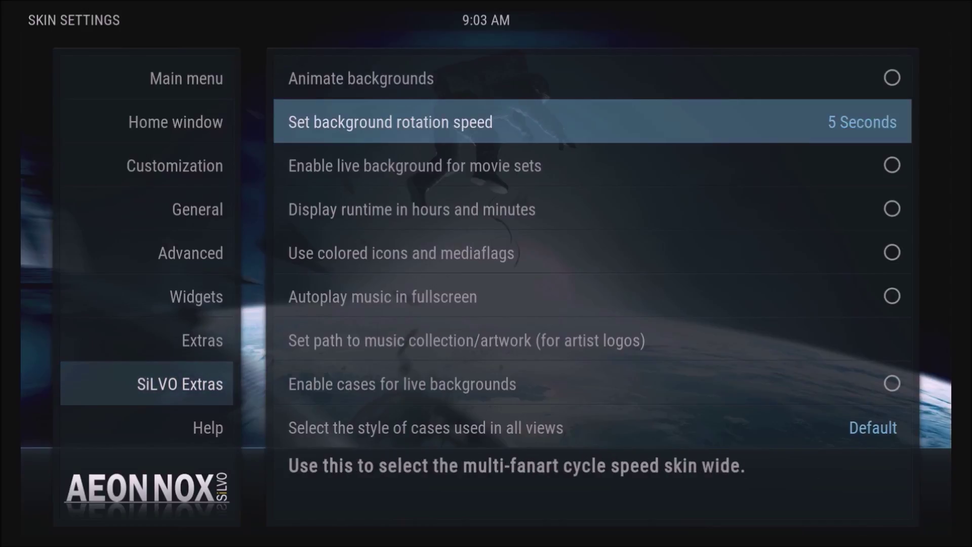
pyautogui.press('Return')
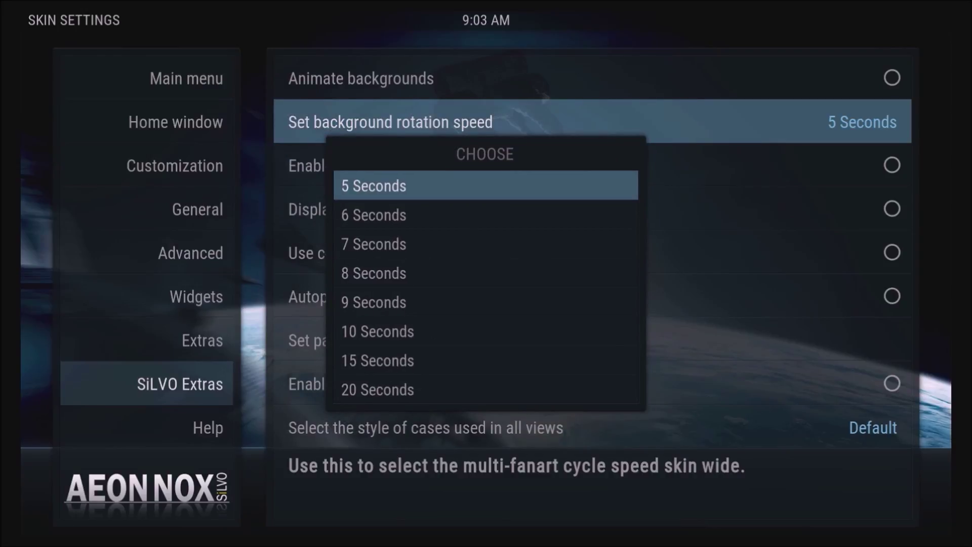
pyautogui.press('Up')
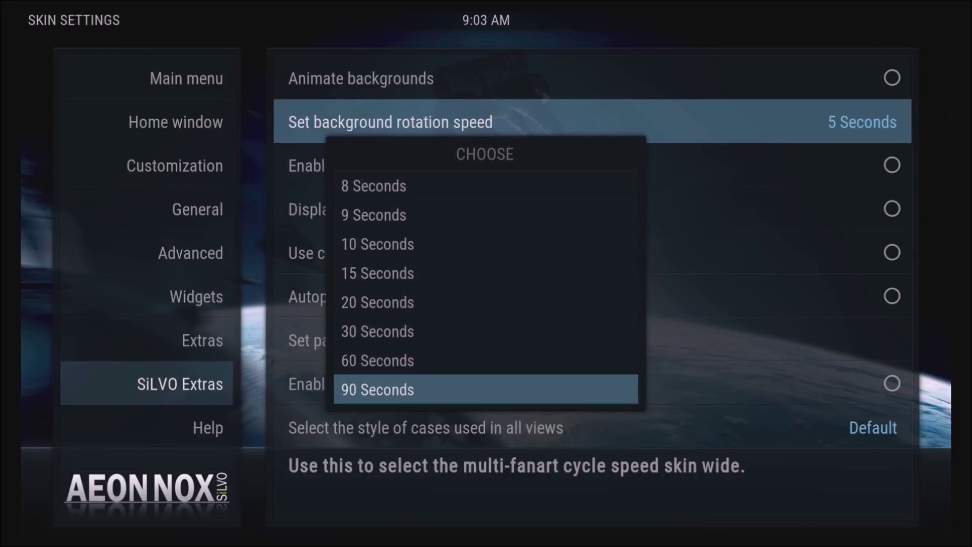
pyautogui.press('Down')
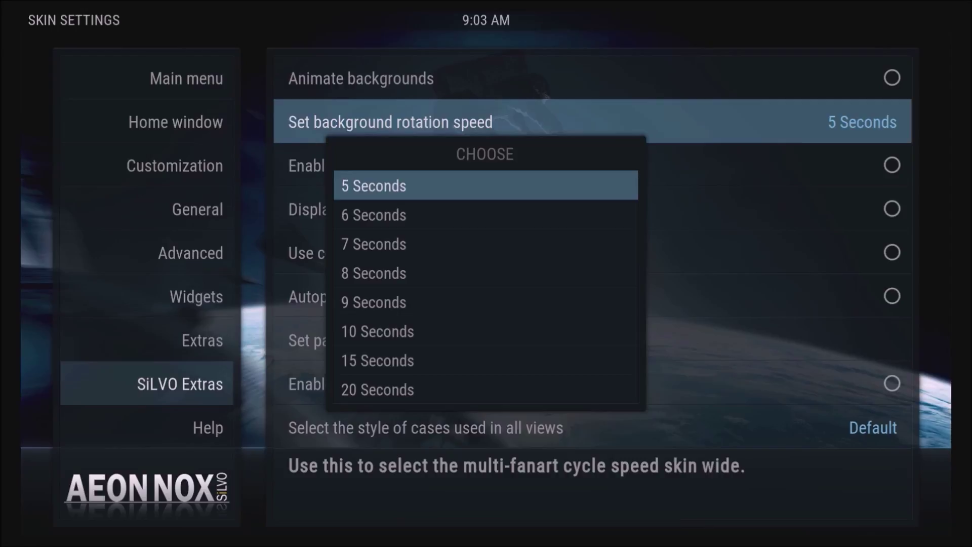
pyautogui.press('Return')
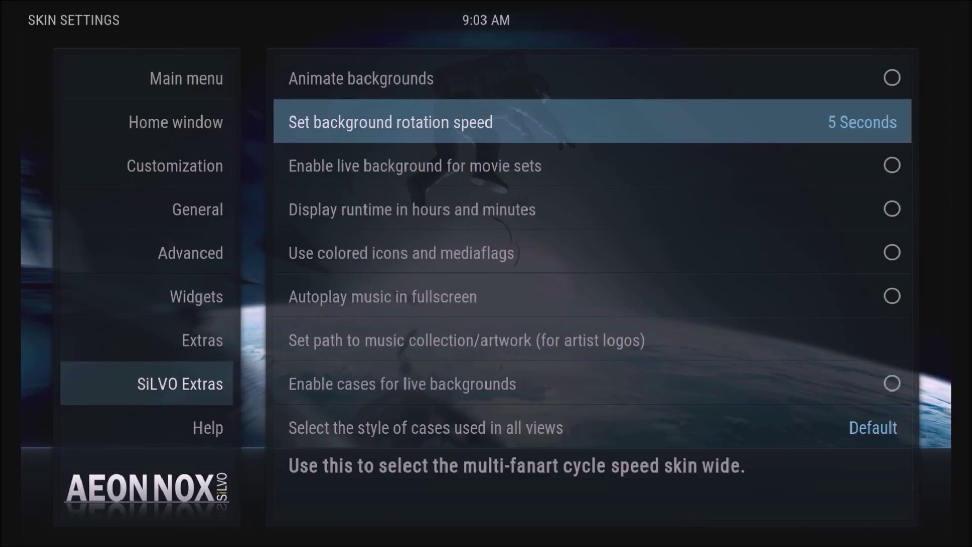
# Step: Reopen the Aeon Nox main menu setup and select the TV Shows item
pyautogui.press('Left')
pyautogui.press('Up')
pyautogui.press('Up')
pyautogui.press('Up')
pyautogui.press('Up')
pyautogui.press('Up')
pyautogui.press('Up')
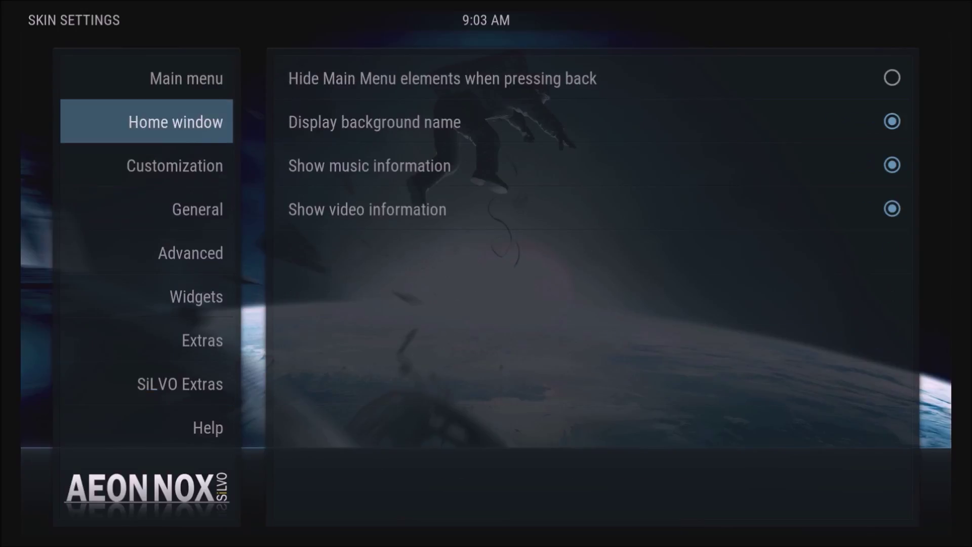
pyautogui.press('Up')
pyautogui.press('Right')
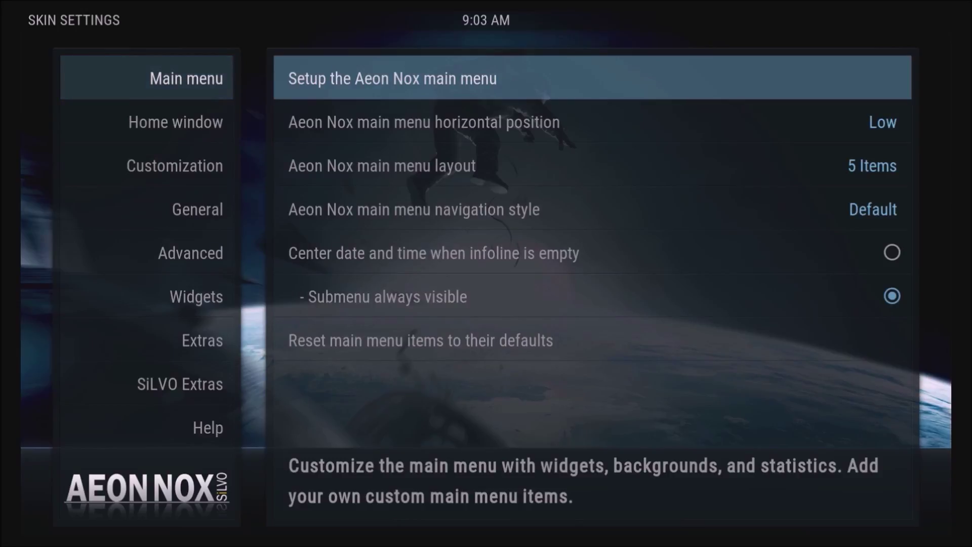
pyautogui.press('Return')
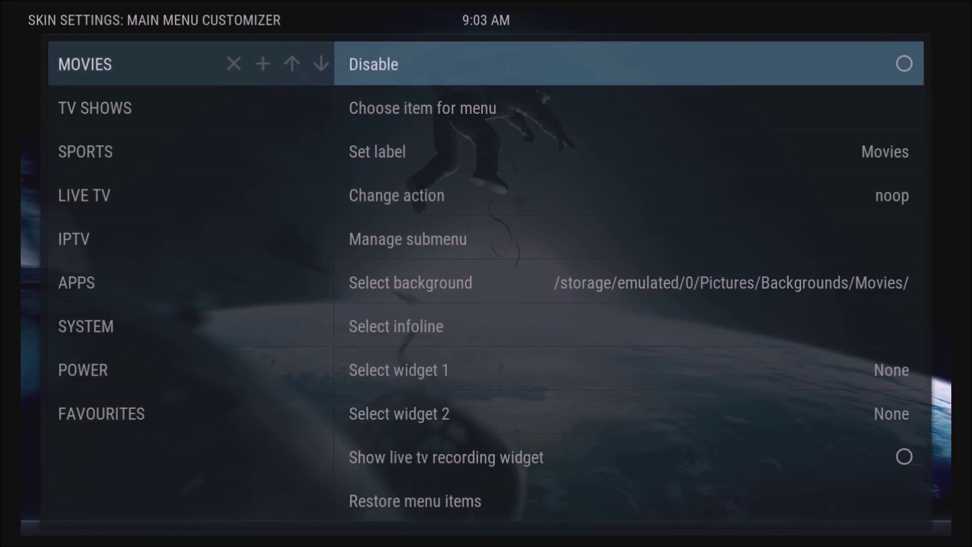
pyautogui.press('Left')
pyautogui.press('Down')
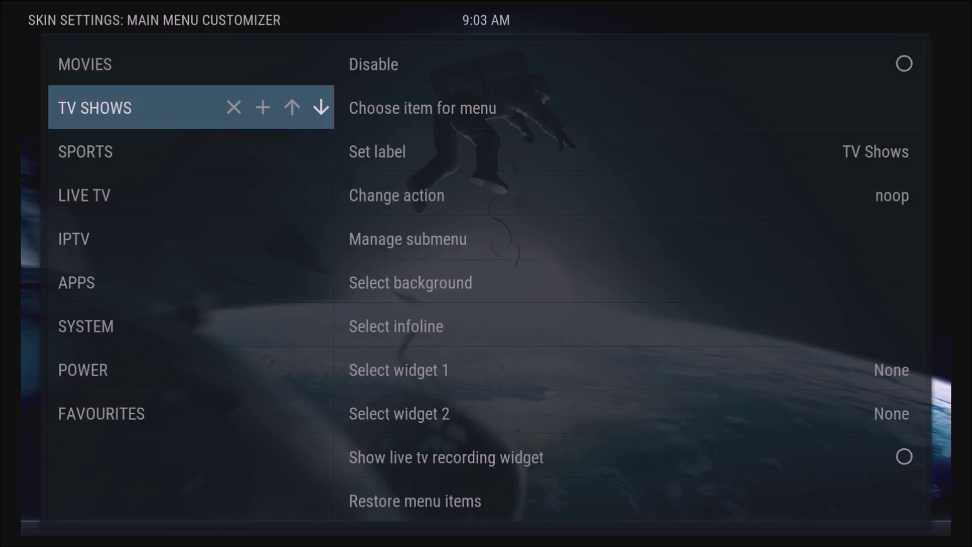
# Step: Start assigning a background to the TV Shows menu item using the Single image option
pyautogui.press('Right')
pyautogui.press('Down')
pyautogui.press('Down')
pyautogui.press('Down')
pyautogui.press('Down')
pyautogui.press('Down')
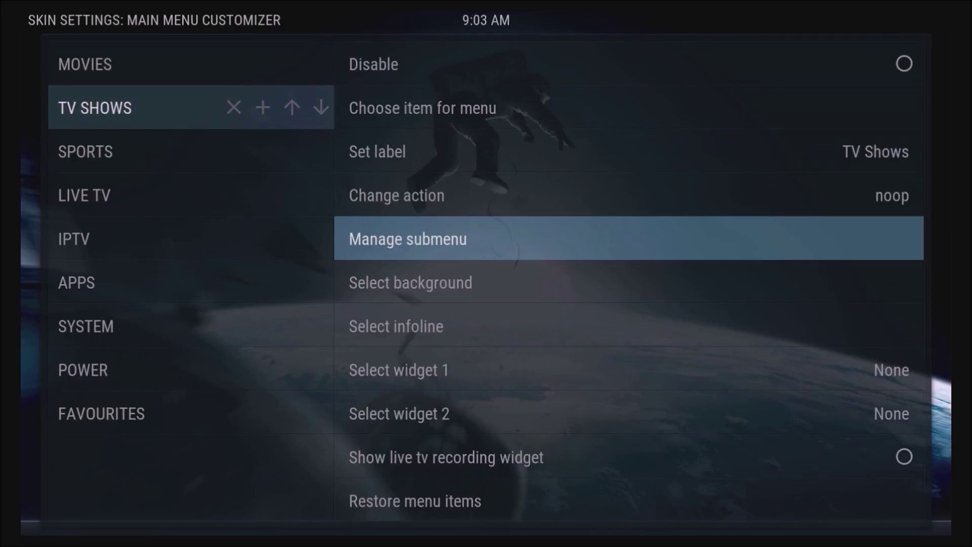
pyautogui.press('Return')
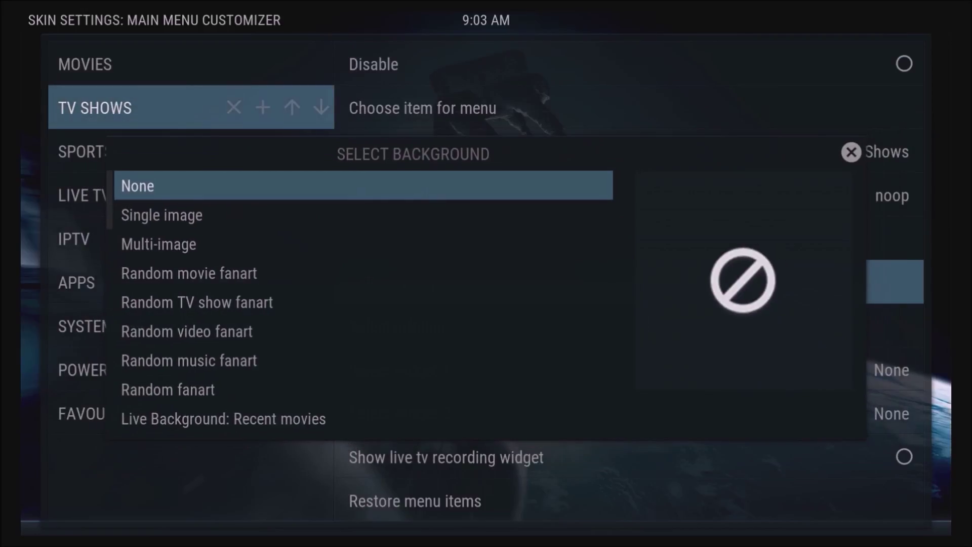
pyautogui.press('Down')
pyautogui.press('Return')
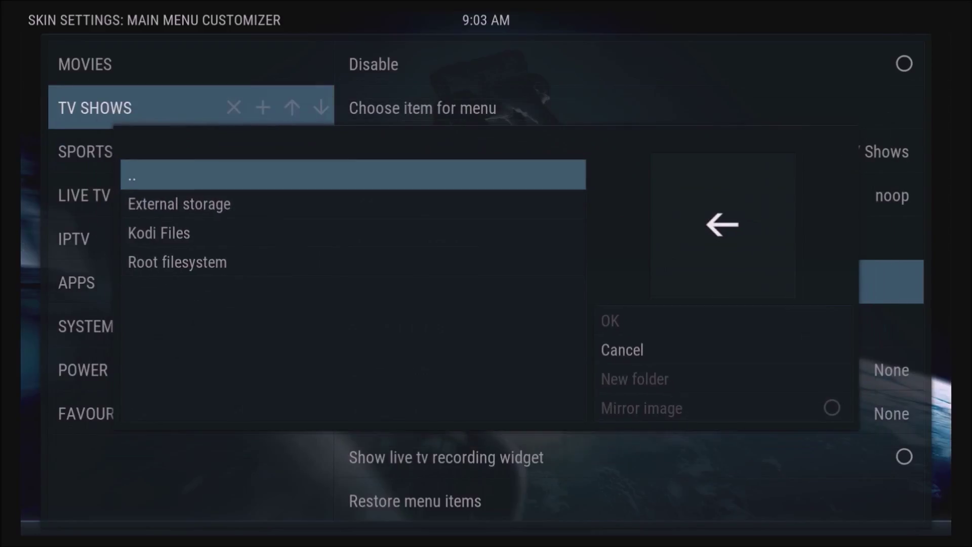
# Step: Browse External storage to the Pictures/Backgrounds folder for the TV Shows background
pyautogui.press('Down')
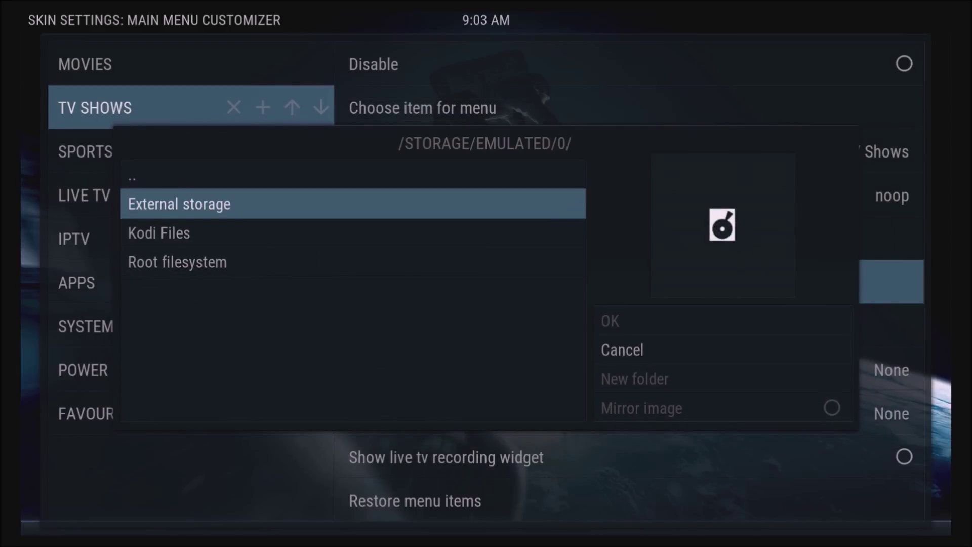
pyautogui.press('Return')
pyautogui.press('Up')
pyautogui.press('Up')
pyautogui.press('Up')
pyautogui.press('Return')
pyautogui.press('Down')
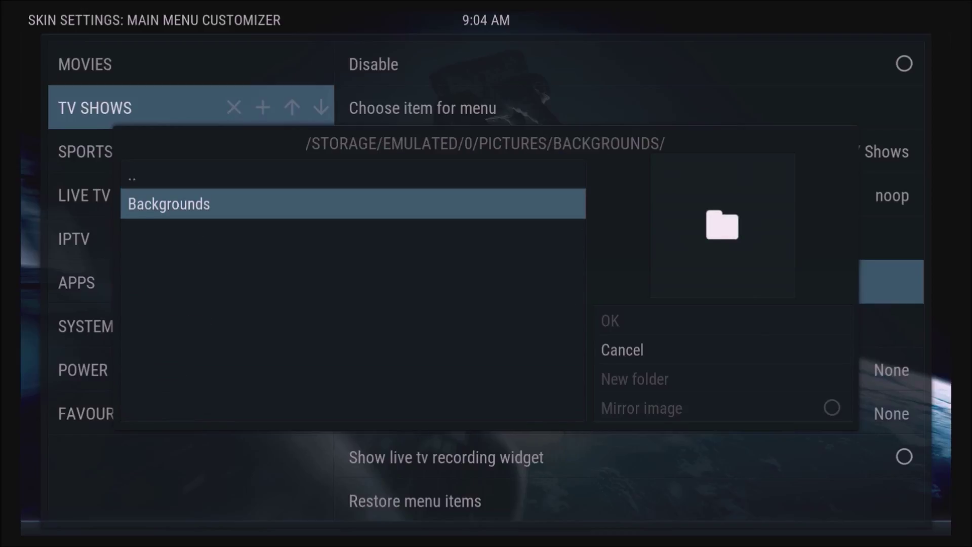
pyautogui.press('Return')
# Step: Open the TV Shows subfolder inside Backgrounds
pyautogui.press('Down')
pyautogui.press('Down')
pyautogui.press('Down')
pyautogui.press('Down')
pyautogui.press('Down')
pyautogui.press('Down')
pyautogui.press('Down')
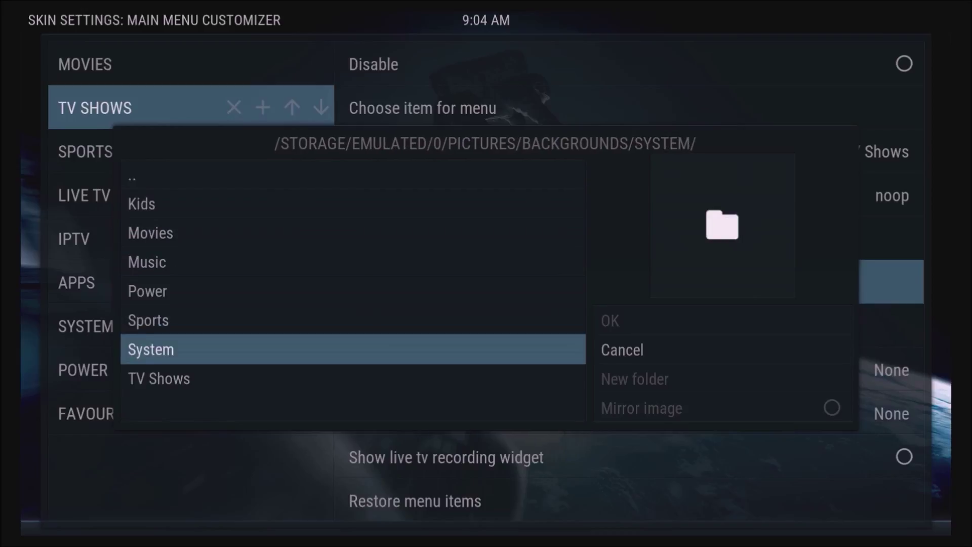
pyautogui.press('Return')
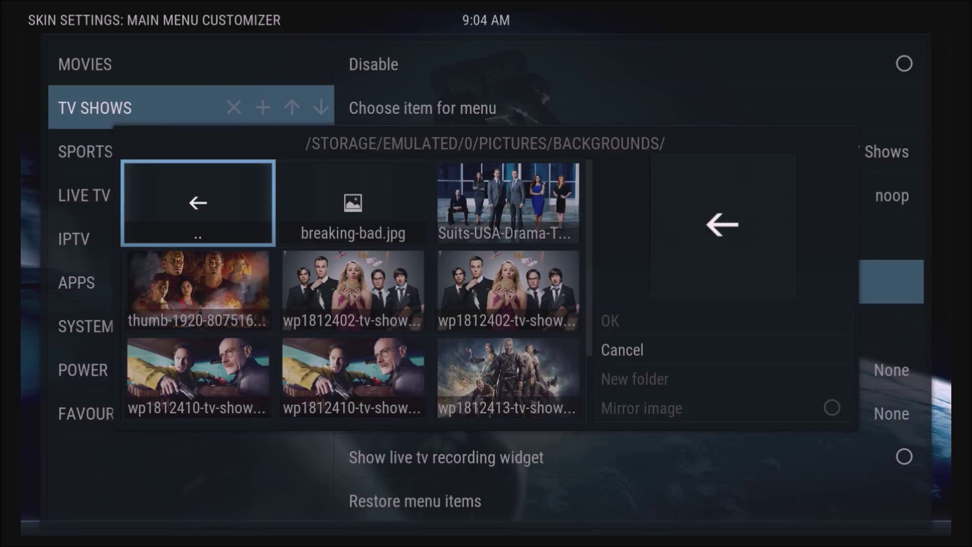
# Step: Look through the TV show wallpapers and set the wp1812414 image as the TV Shows background
pyautogui.press('Right')
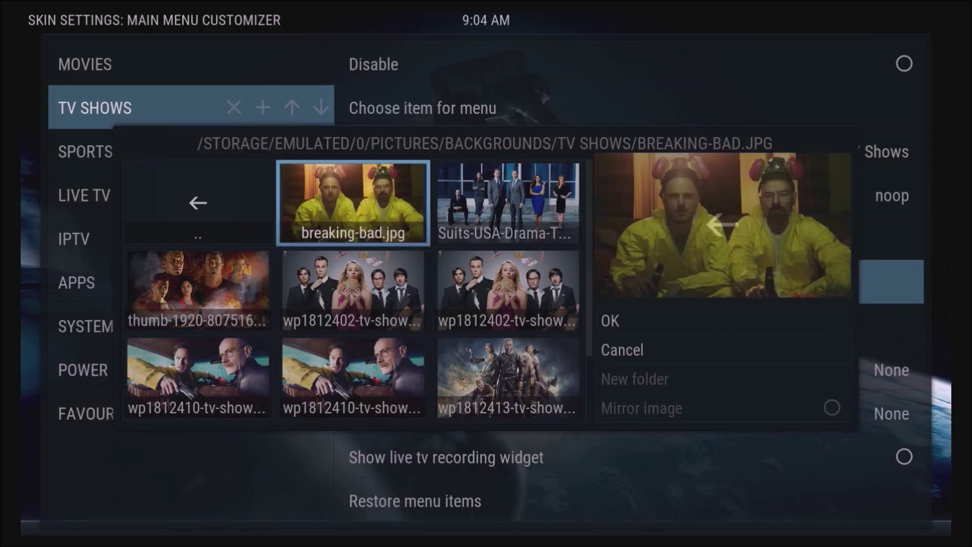
pyautogui.press('Down')
pyautogui.press('Down')
pyautogui.press('Down')
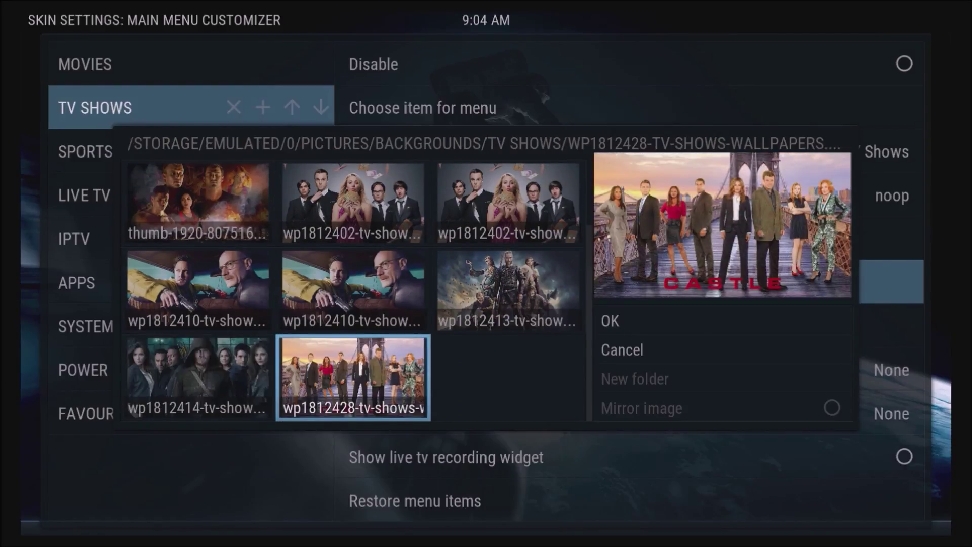
pyautogui.press('Left')
pyautogui.press('Return')
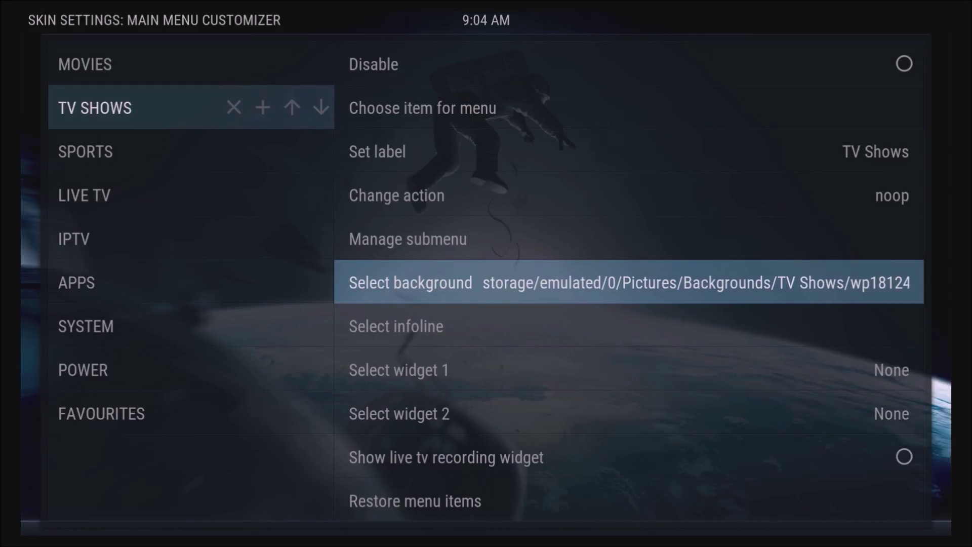
# Step: Select the Sports menu item and choose Single image as its background type
pyautogui.press('Left')
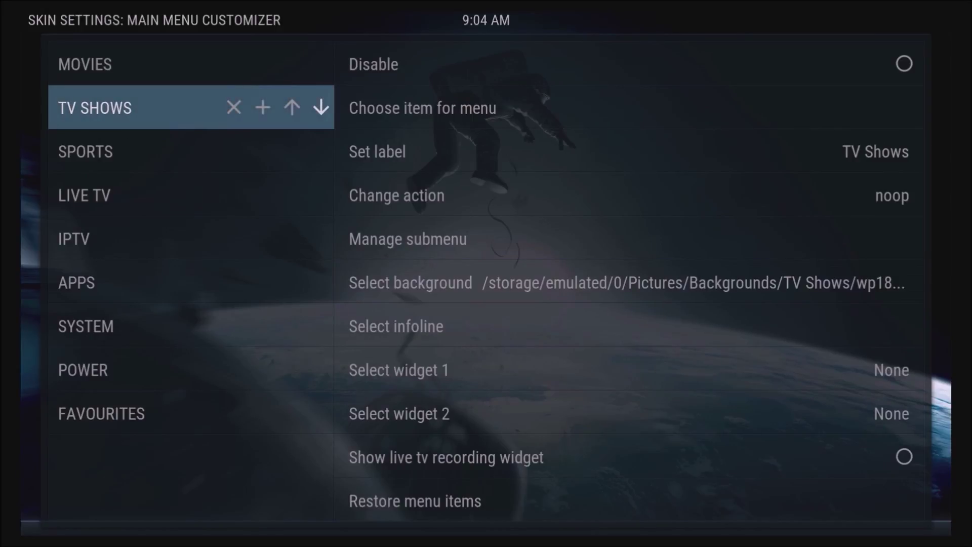
pyautogui.press('Down')
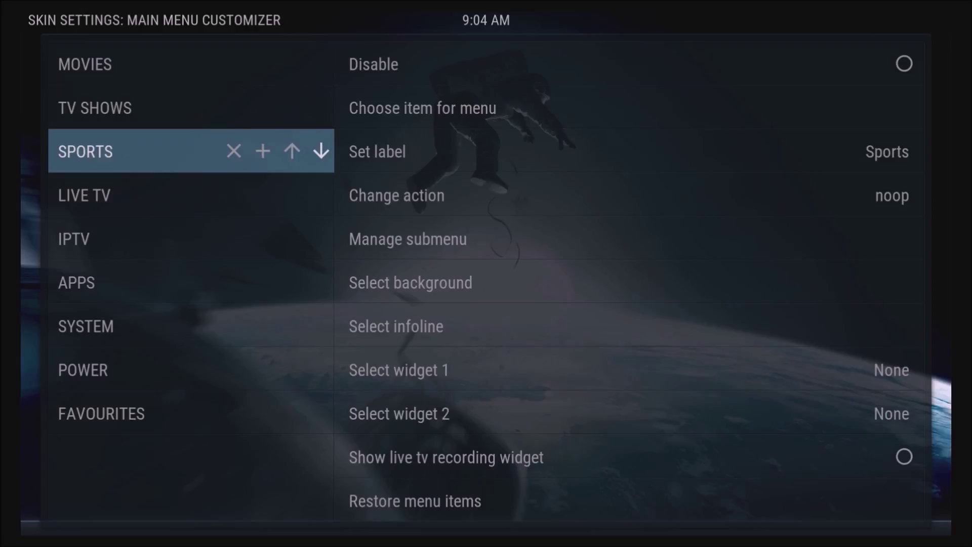
pyautogui.press('Right')
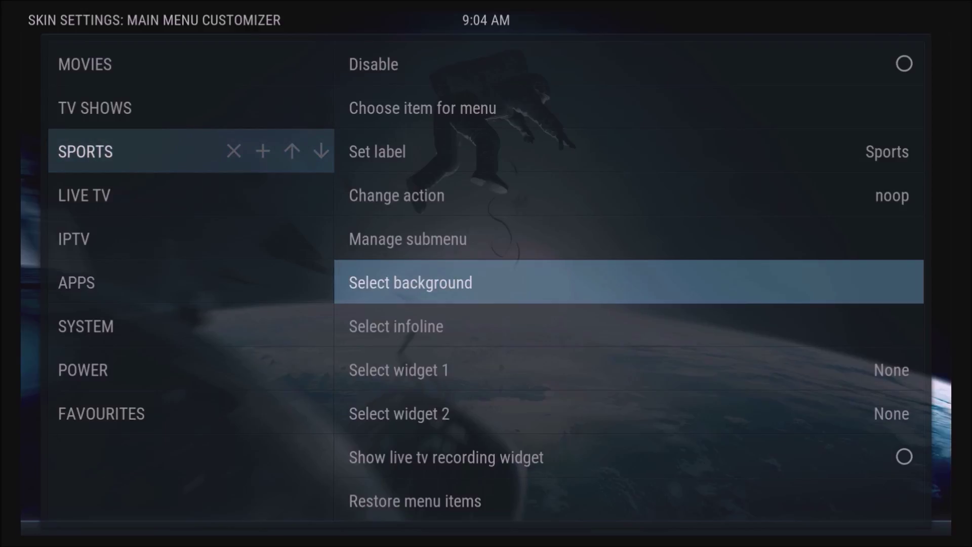
pyautogui.press('Return')
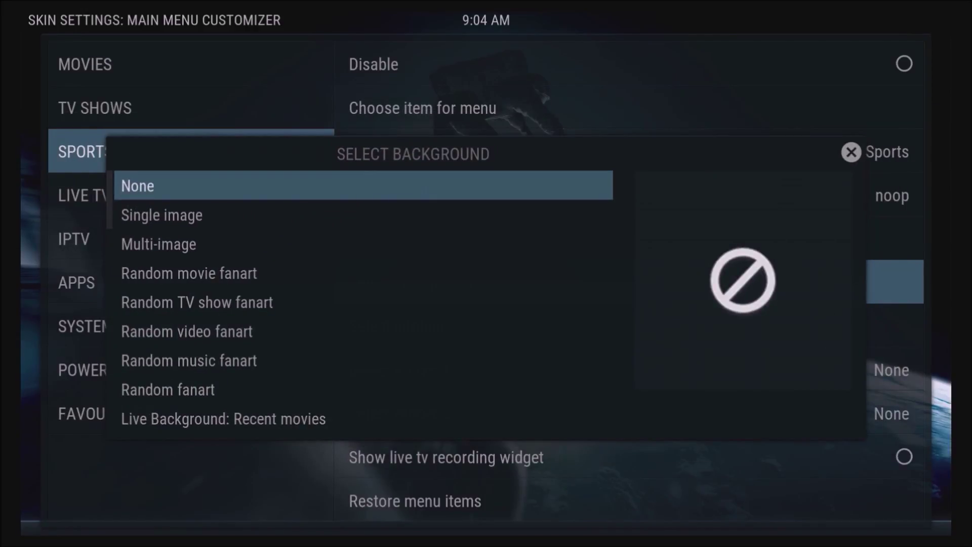
pyautogui.press('Down')
pyautogui.press('Return')
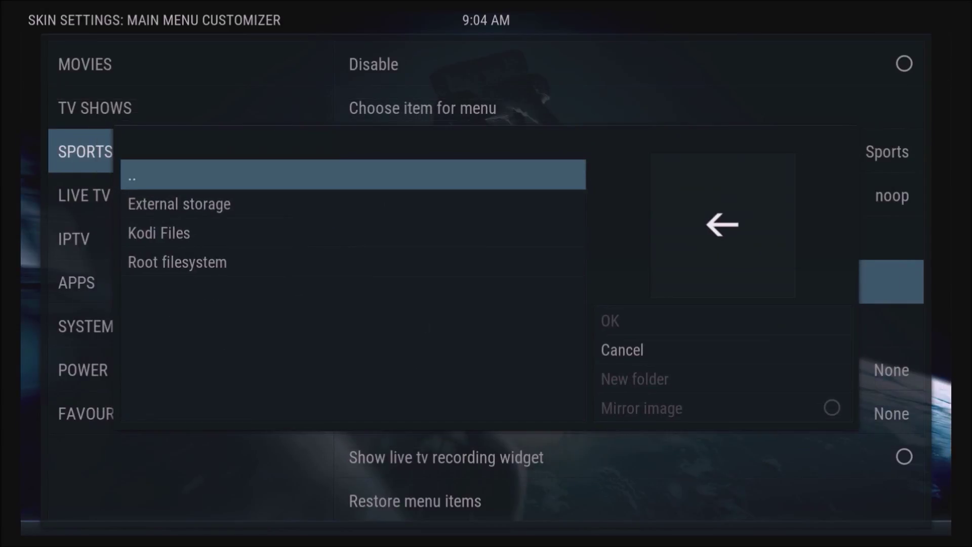
# Step: Browse External storage to the Pictures/Backgrounds folder for the Sports background
pyautogui.press('Down')
pyautogui.press('Return')
pyautogui.press('Up')
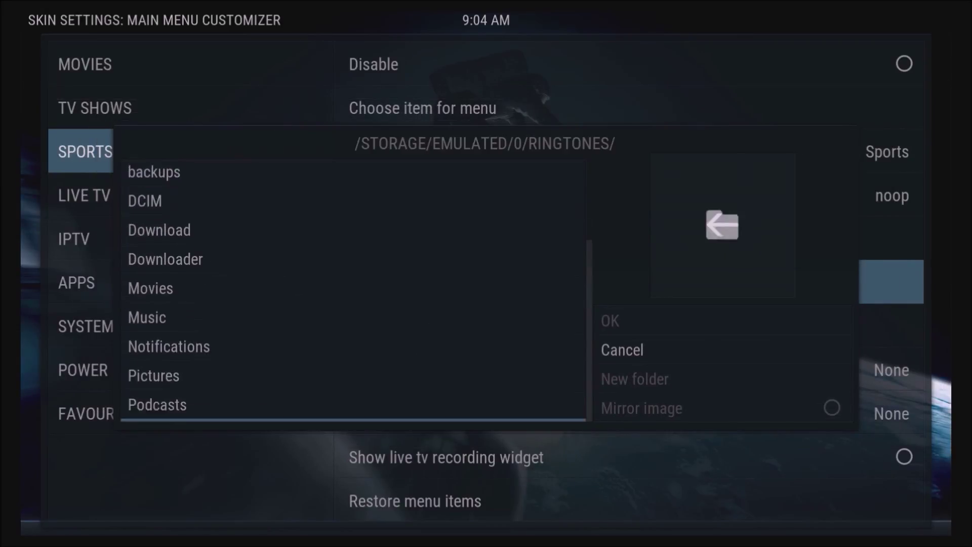
pyautogui.press('Up')
pyautogui.press('Up')
pyautogui.press('Return')
pyautogui.press('Down')
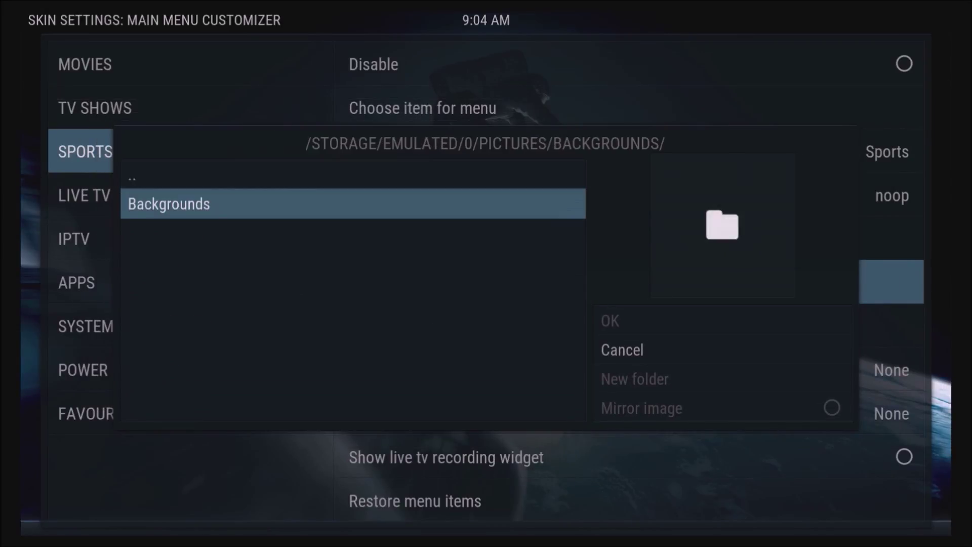
pyautogui.press('Return')
# Step: Set sport-wallpapers1.jpeg from the Sports folder as the Sports item's background
pyautogui.press('Up')
pyautogui.press('Up')
pyautogui.press('Up')
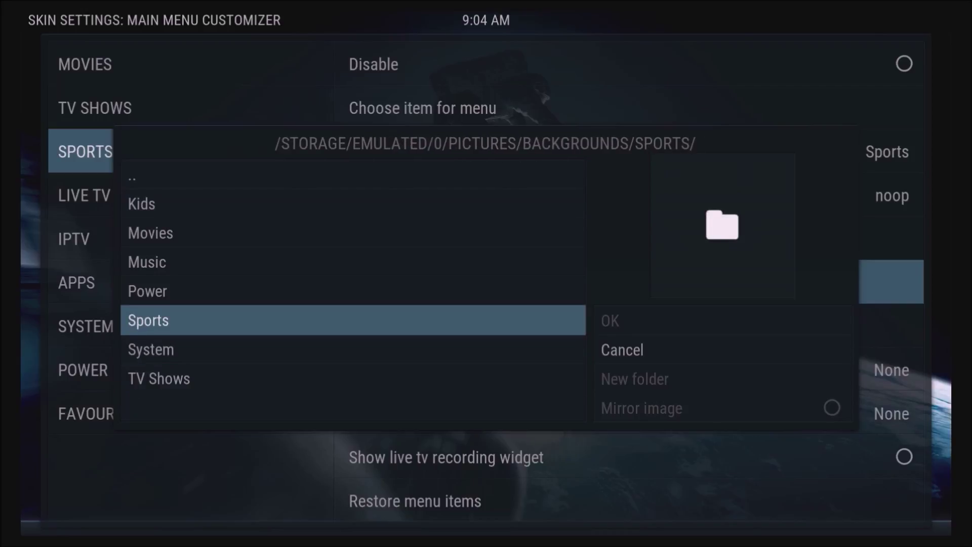
pyautogui.press('Return')
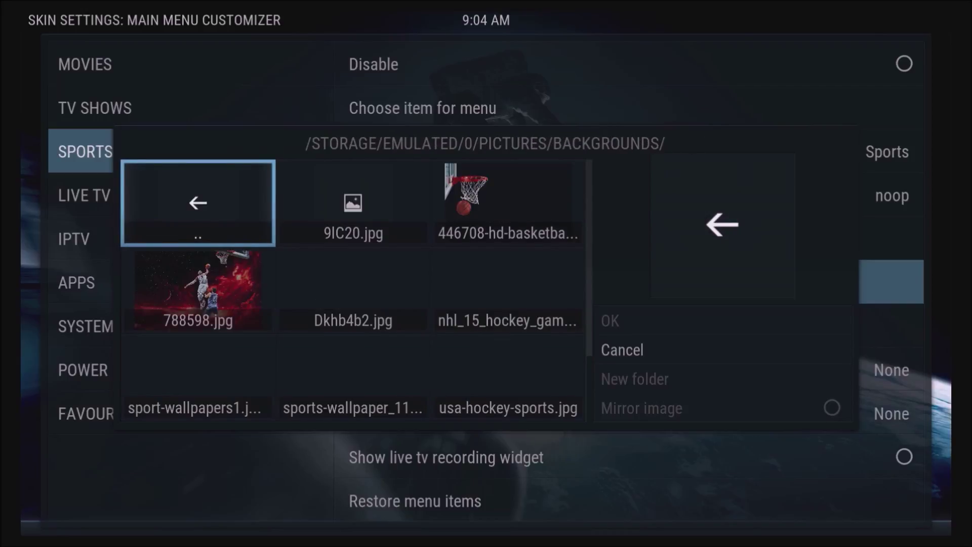
pyautogui.press('Down')
pyautogui.press('Down')
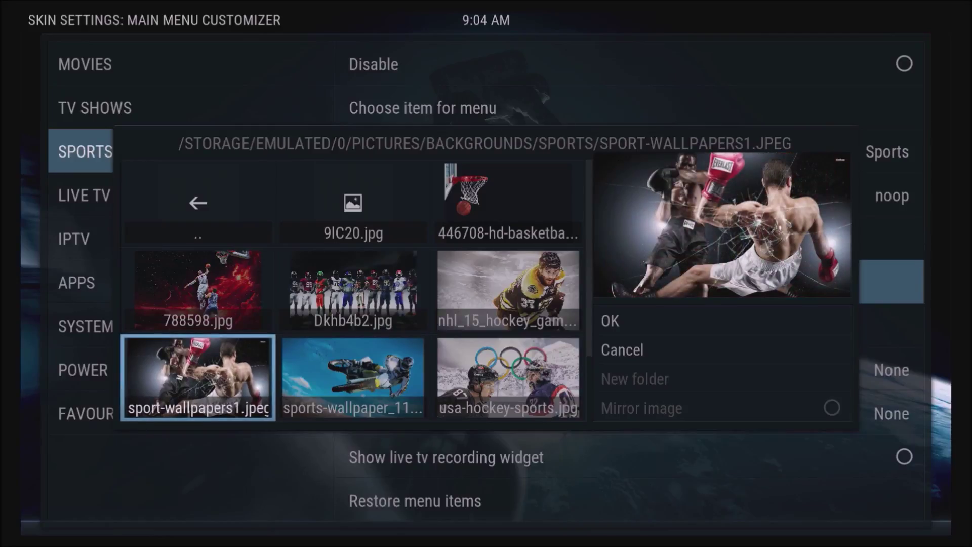
pyautogui.press('Return')
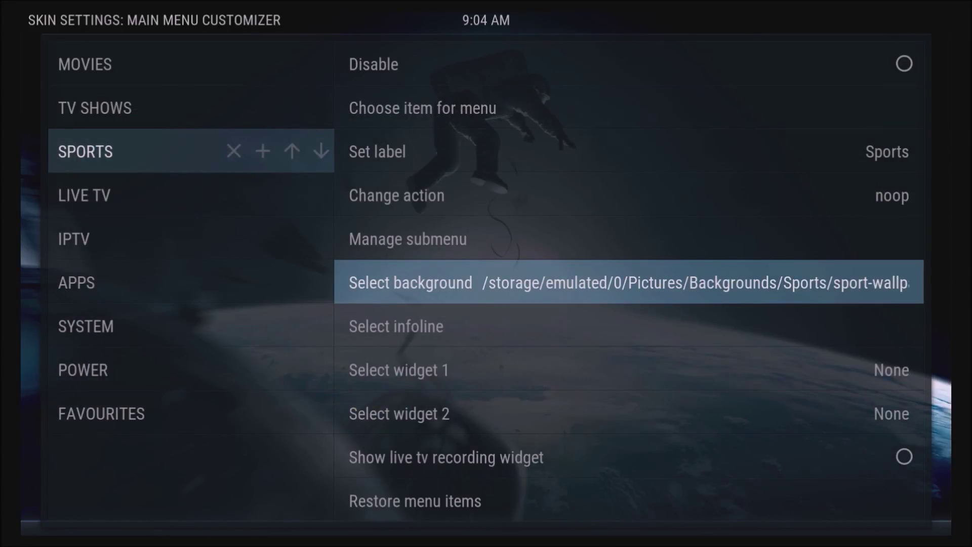
# Step: Select the Power menu item and choose Single image as its background type
pyautogui.press('Left')
pyautogui.press('Down')
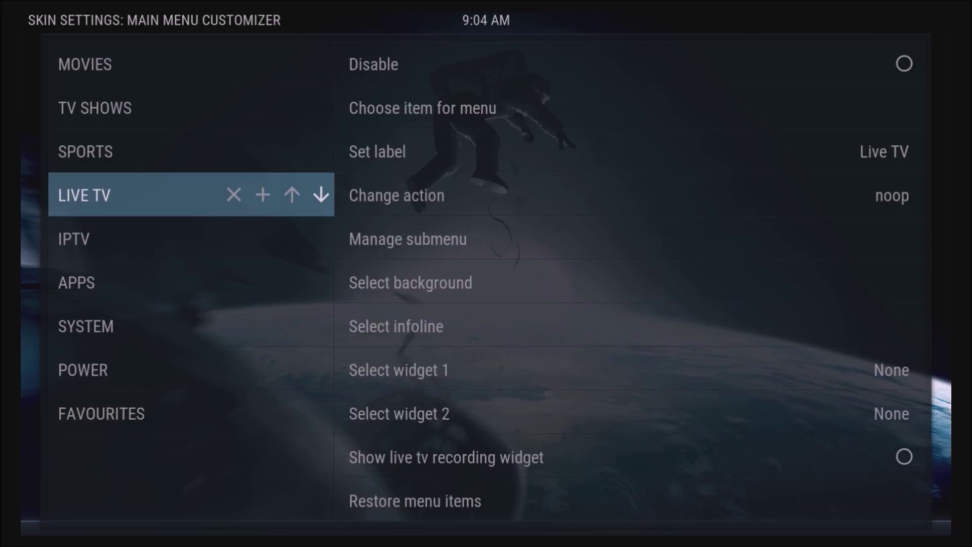
pyautogui.press('Down')
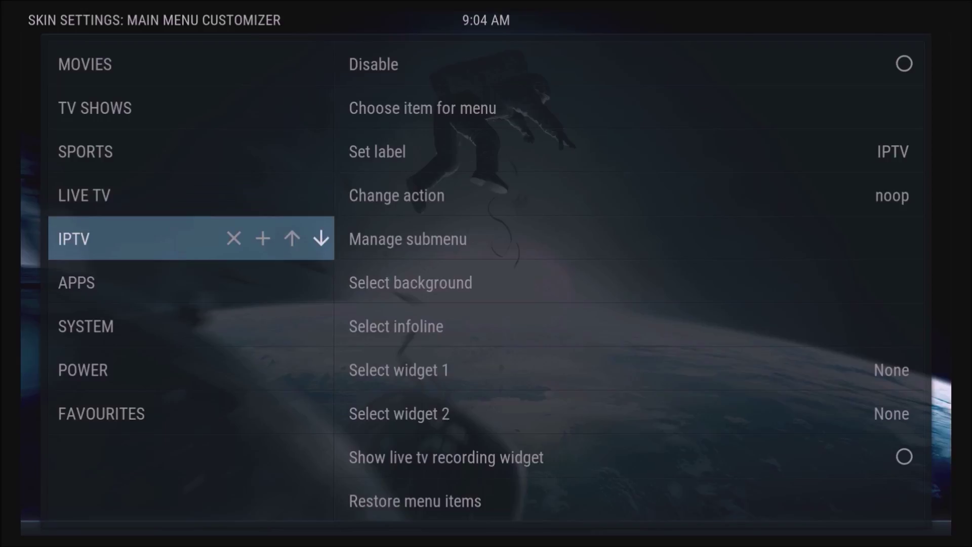
pyautogui.press('Down')
pyautogui.press('Down')
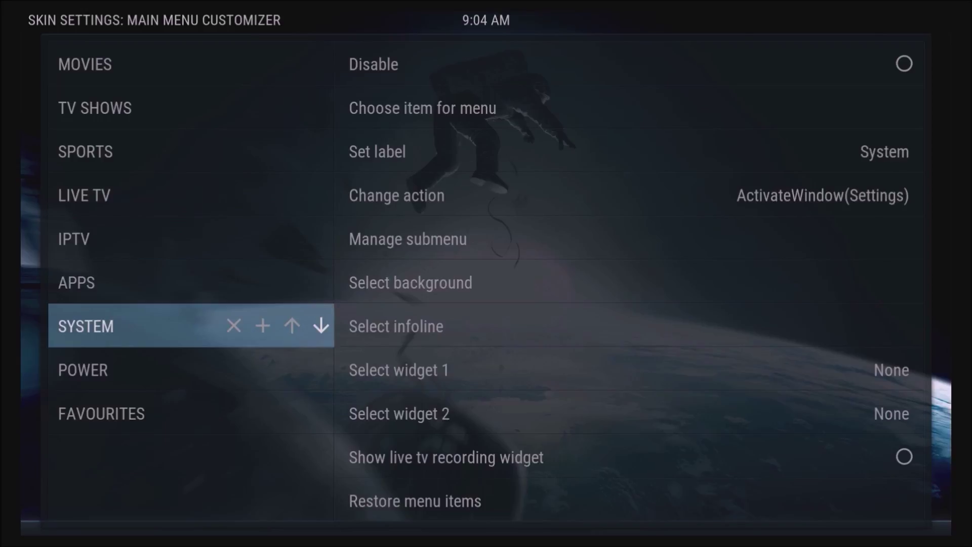
pyautogui.press('Down')
pyautogui.press('Right')
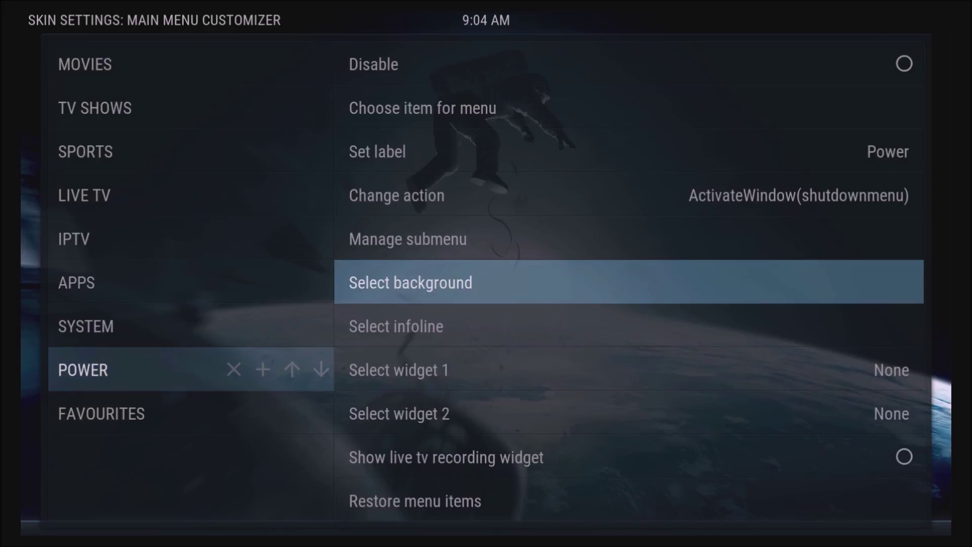
pyautogui.press('Return')
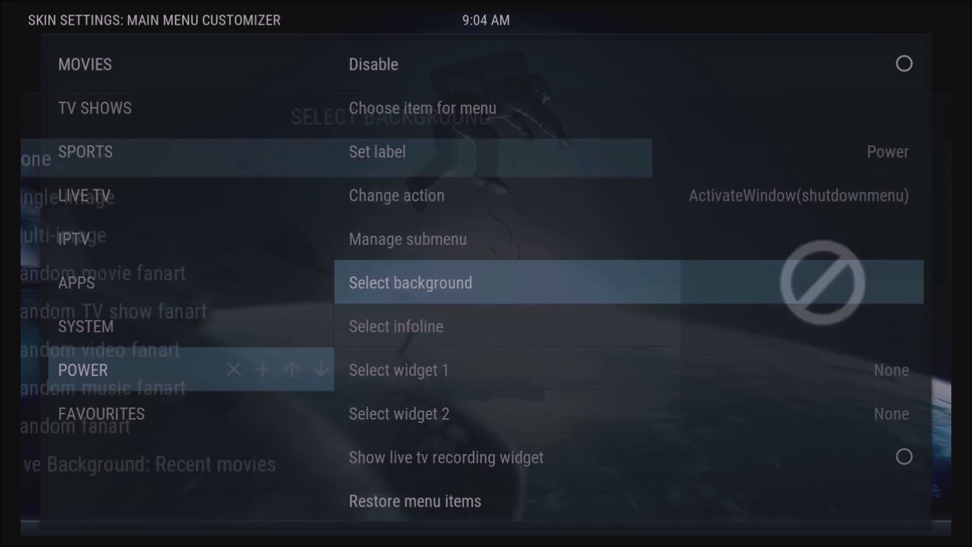
pyautogui.press('Down')
pyautogui.press('Return')
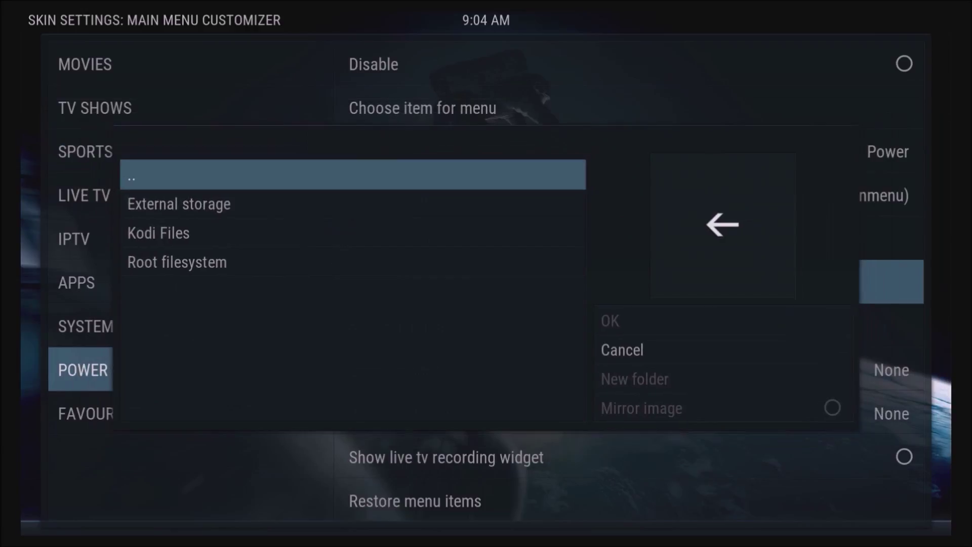
# Step: Browse External storage to the Pictures/Backgrounds folder for the Power background
pyautogui.press('Down')
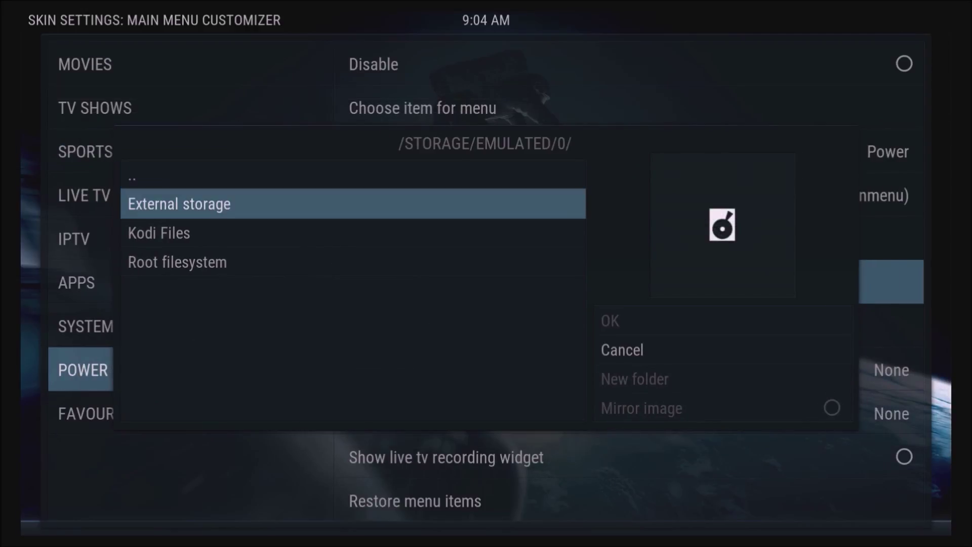
pyautogui.press('Return')
pyautogui.press('Up')
pyautogui.press('Up')
pyautogui.press('Up')
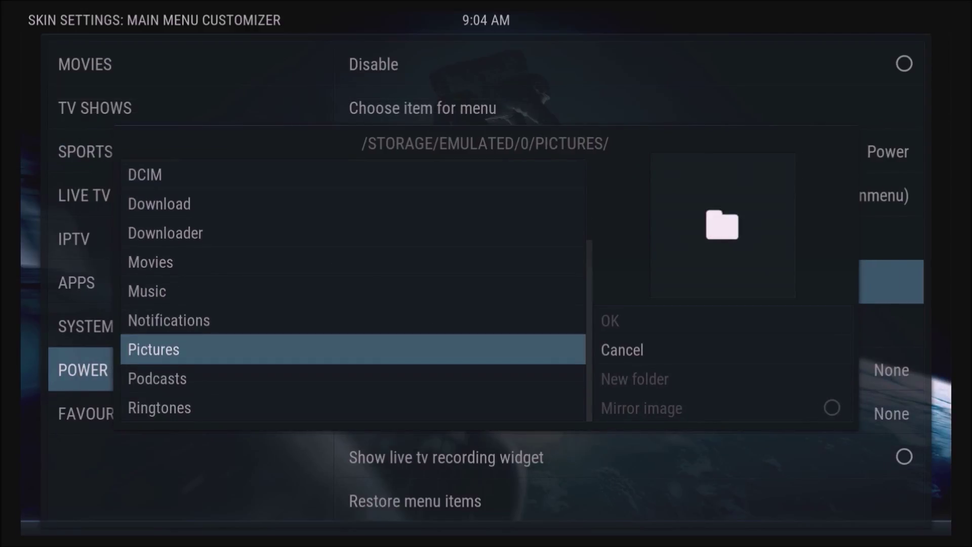
pyautogui.press('Return')
pyautogui.press('Down')
pyautogui.press('Return')
# Step: Set the blue 27213683-lightning image from the Power folder as the Power item's background
pyautogui.press('Up')
pyautogui.press('Up')
pyautogui.press('Up')
pyautogui.press('Up')
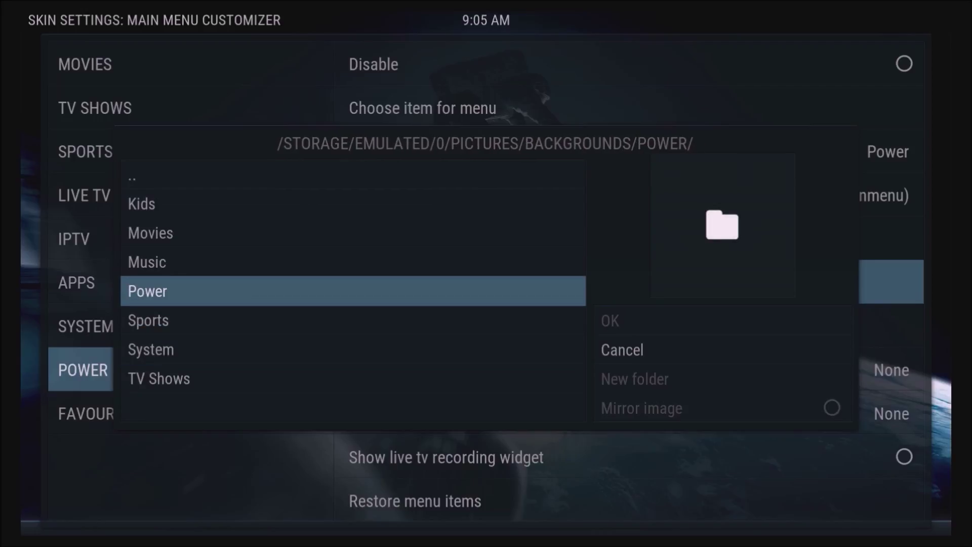
pyautogui.press('Down')
pyautogui.press('Down')
pyautogui.press('Return')
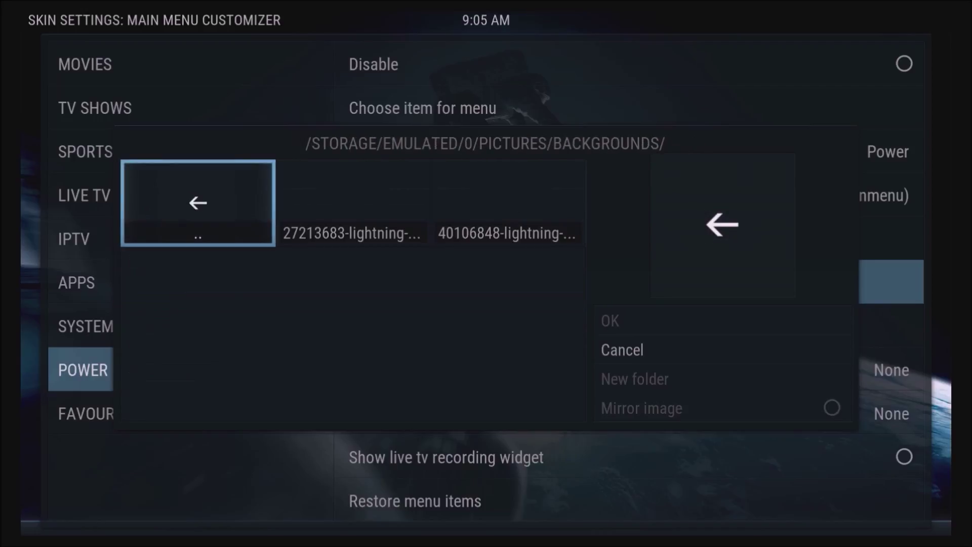
pyautogui.click(353, 202)
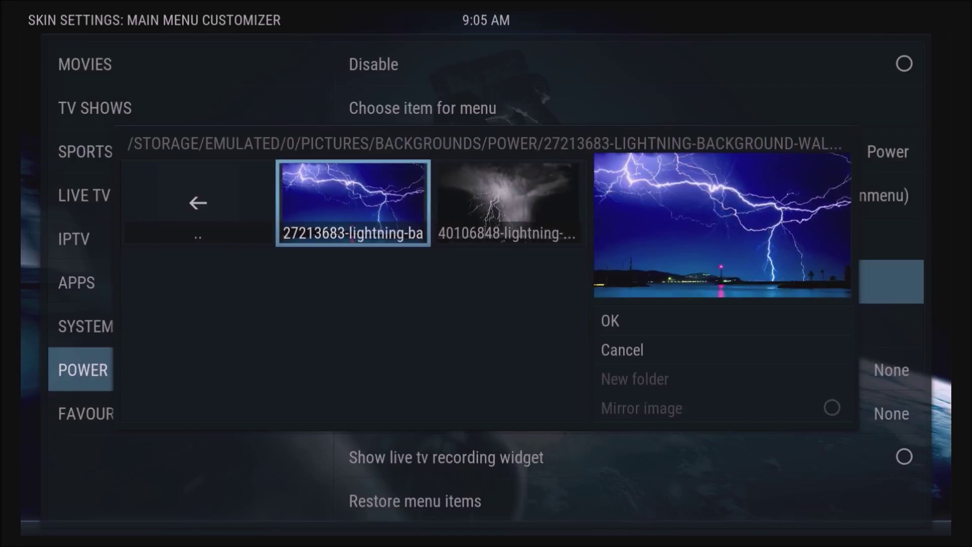
pyautogui.press('Right')
pyautogui.press('Left')
pyautogui.press('Return')
# Step: Select the System menu item and choose Single image as its background type
pyautogui.press('Left')
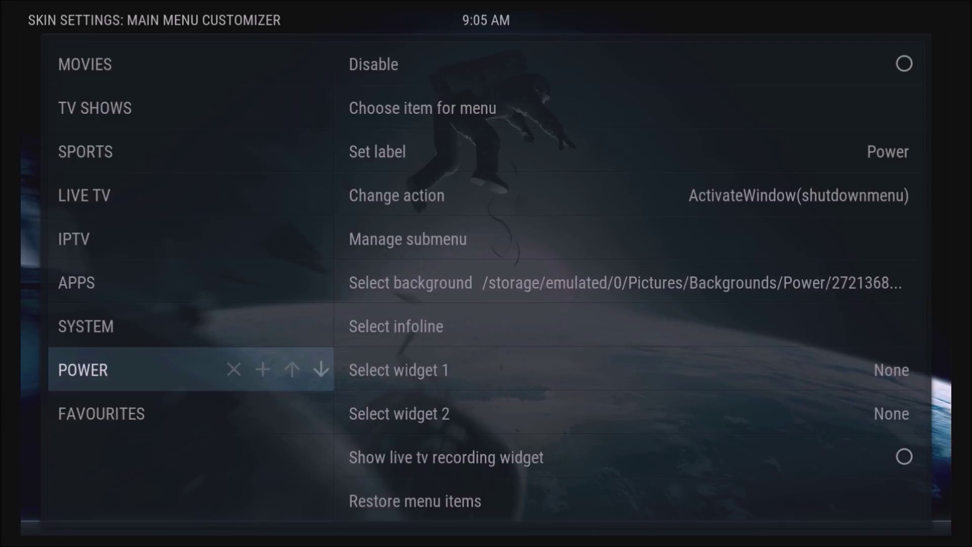
pyautogui.press('Up')
pyautogui.press('Right')
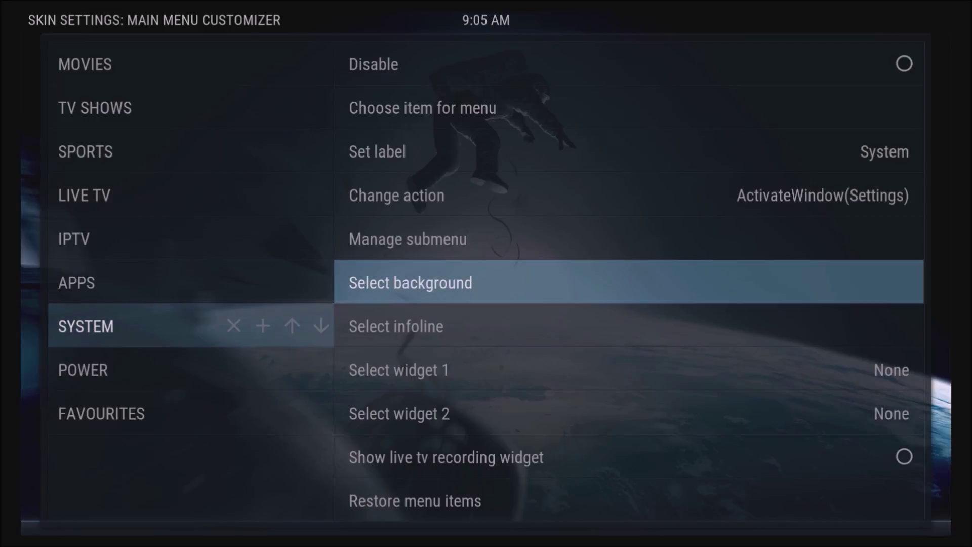
pyautogui.press('Return')
pyautogui.press('Down')
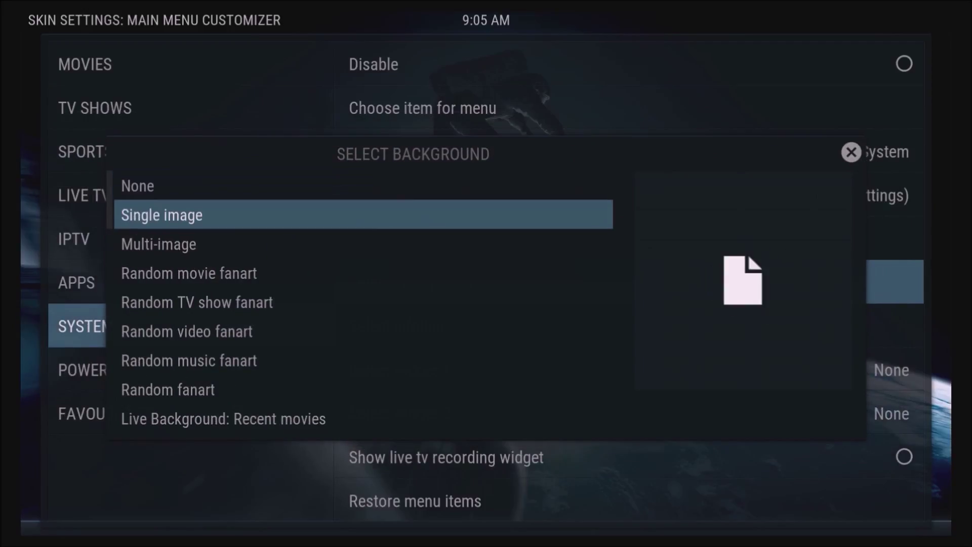
pyautogui.press('Return')
# Step: Browse External storage to the Pictures/Backgrounds folder for the System background
pyautogui.press('Down')
pyautogui.press('Return')
pyautogui.press('Up')
pyautogui.press('Up')
pyautogui.press('Up')
pyautogui.press('Up')
pyautogui.press('Up')
pyautogui.press('Down')
pyautogui.press('Down')
pyautogui.press('Return')
pyautogui.press('Down')
pyautogui.press('Return')
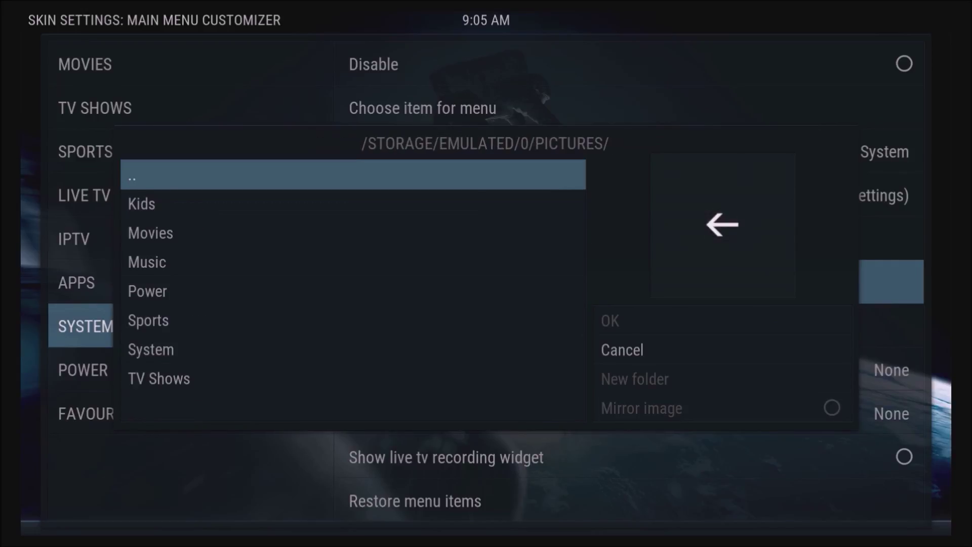
# Step: Set the 230589747-full-hd-3d gears image from the System folder as the System item's background
pyautogui.press('Up')
pyautogui.press('Up')
pyautogui.press('Return')
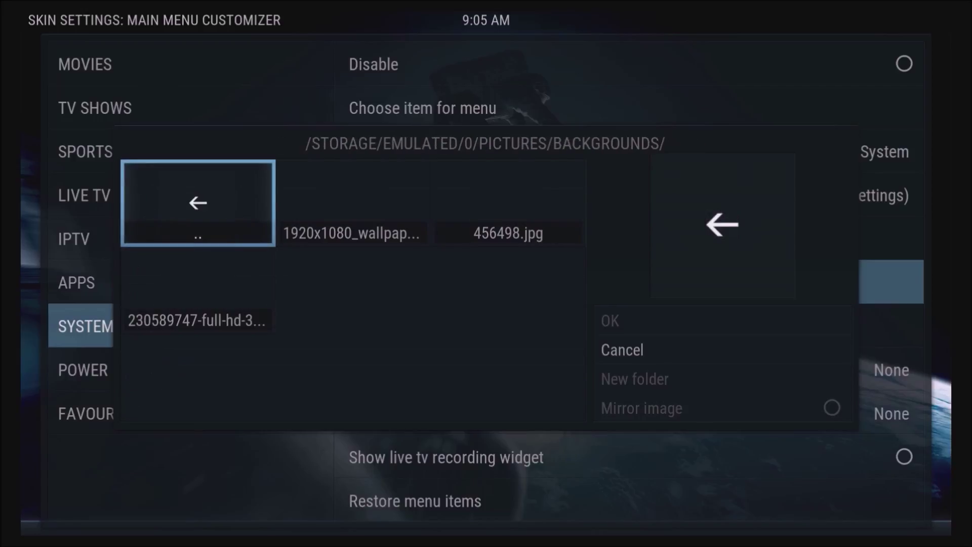
pyautogui.press('Right')
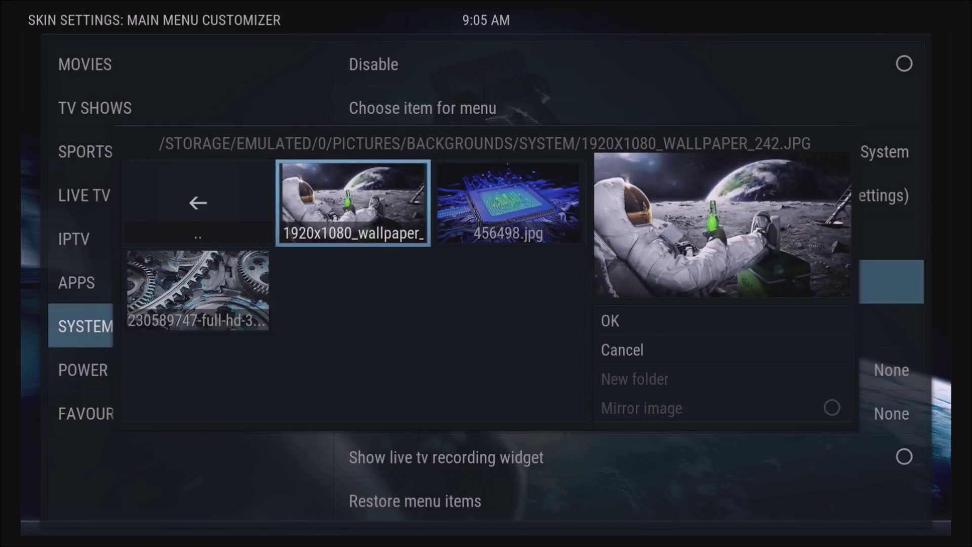
pyautogui.press('Right')
pyautogui.press('Right')
pyautogui.press('Left')
pyautogui.press('Left')
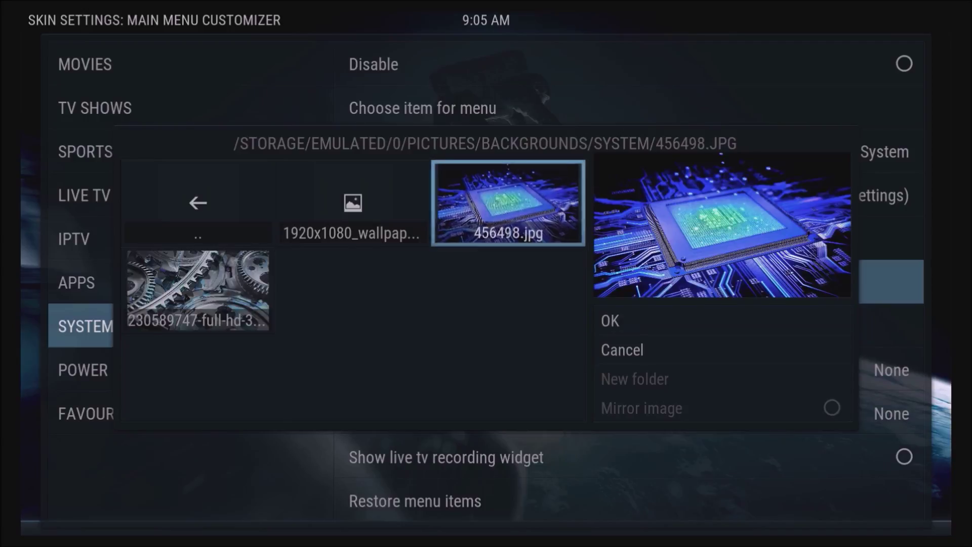
pyautogui.press('Down')
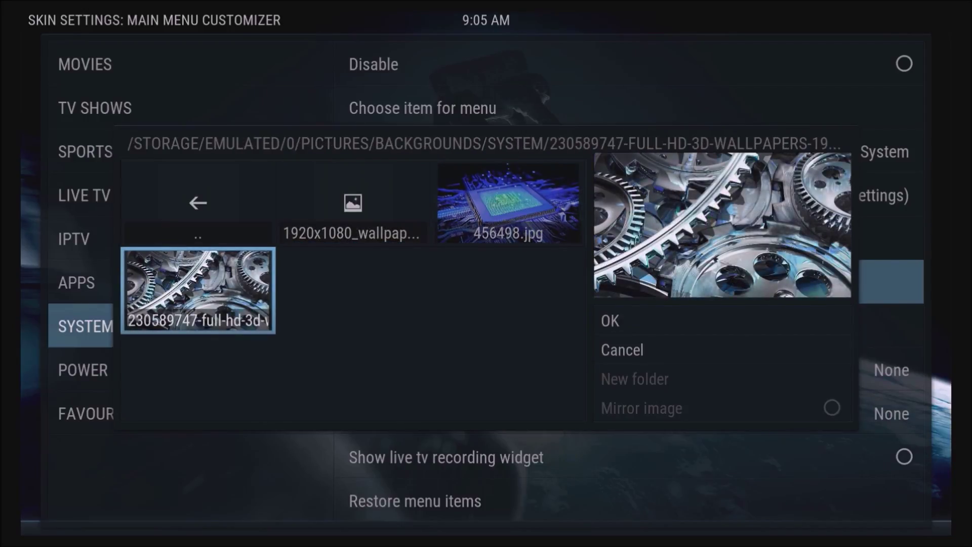
pyautogui.press('Return')
# Step: Select the Apps menu item and choose Single image as its background type
pyautogui.press('Left')
pyautogui.press('Up')
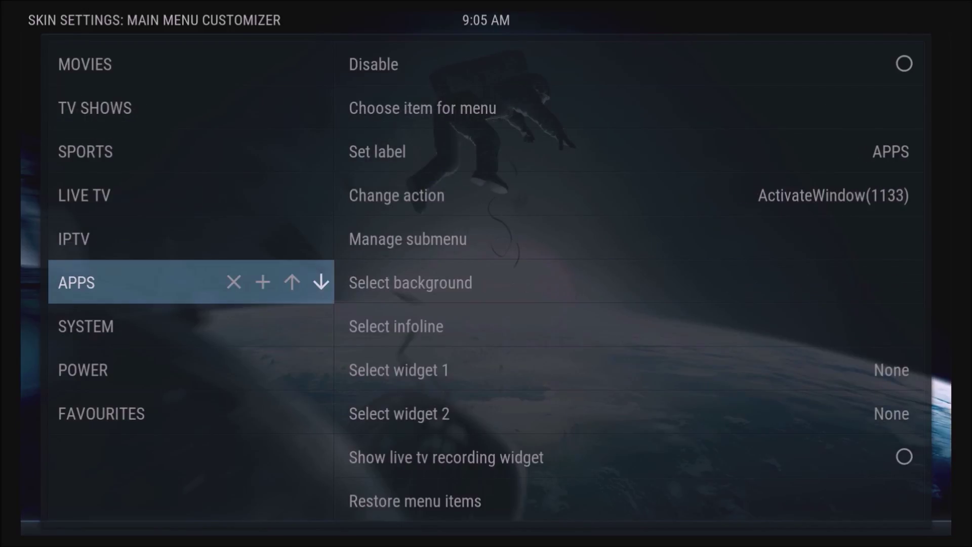
pyautogui.press('Right')
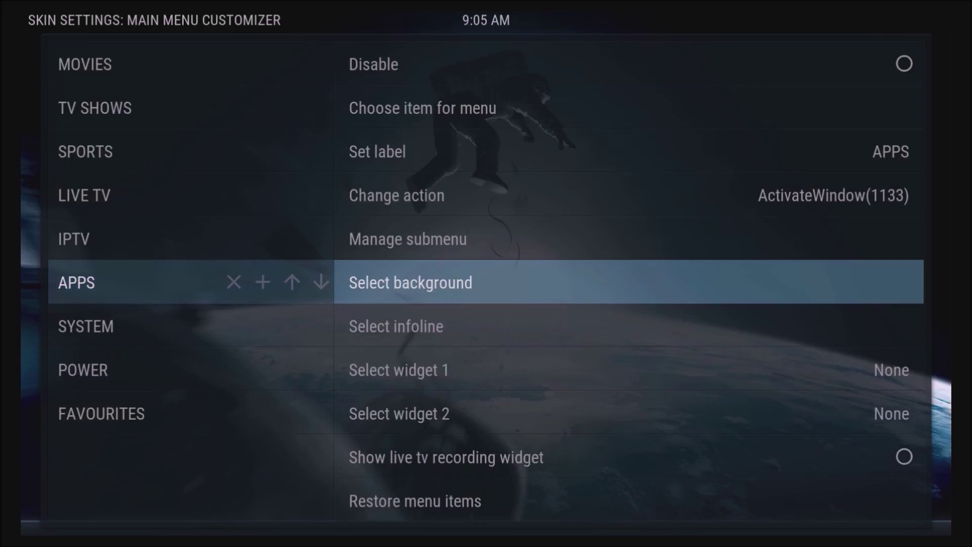
pyautogui.press('Return')
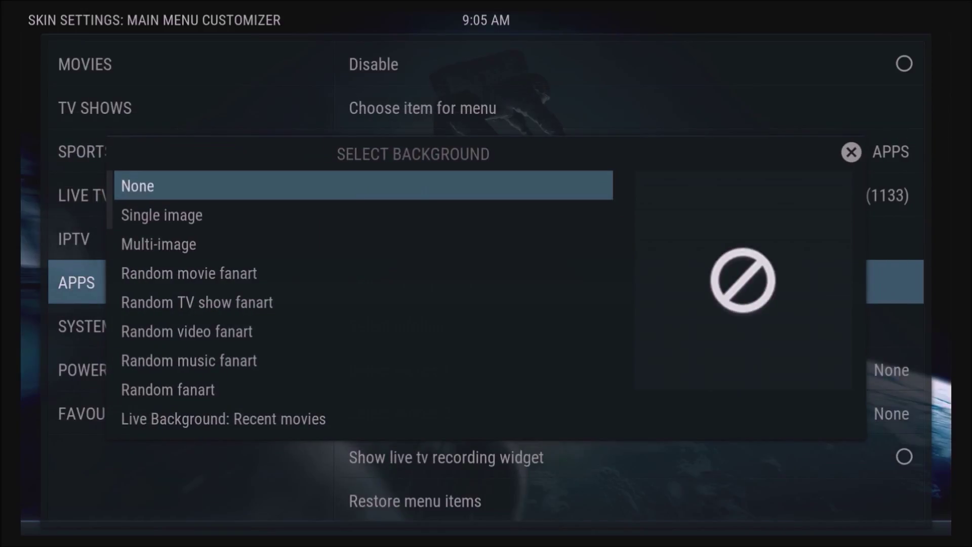
pyautogui.press('Down')
pyautogui.press('Return')
# Step: Browse External storage to the Pictures/Backgrounds folder for the Apps background
pyautogui.press('Down')
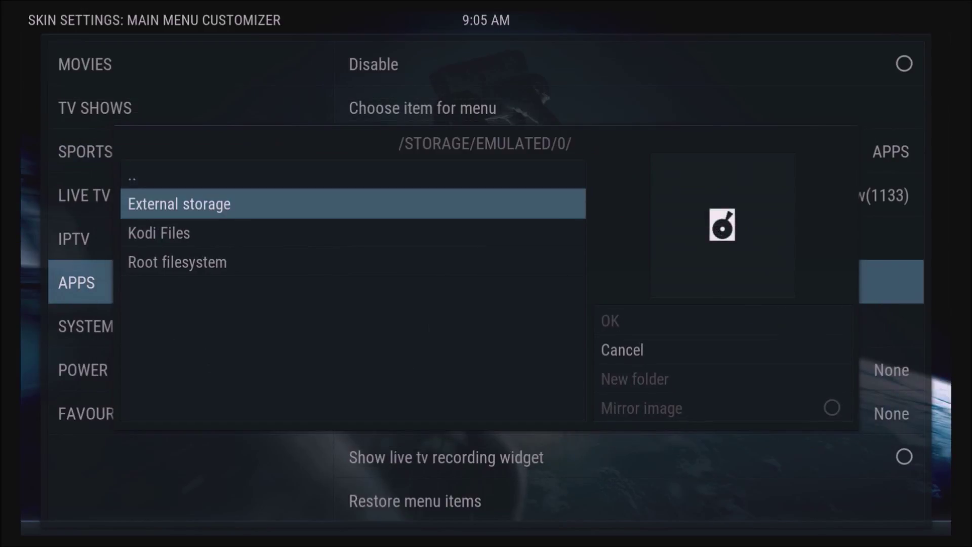
pyautogui.press('Return')
pyautogui.press('Up')
pyautogui.press('Up')
pyautogui.press('Up')
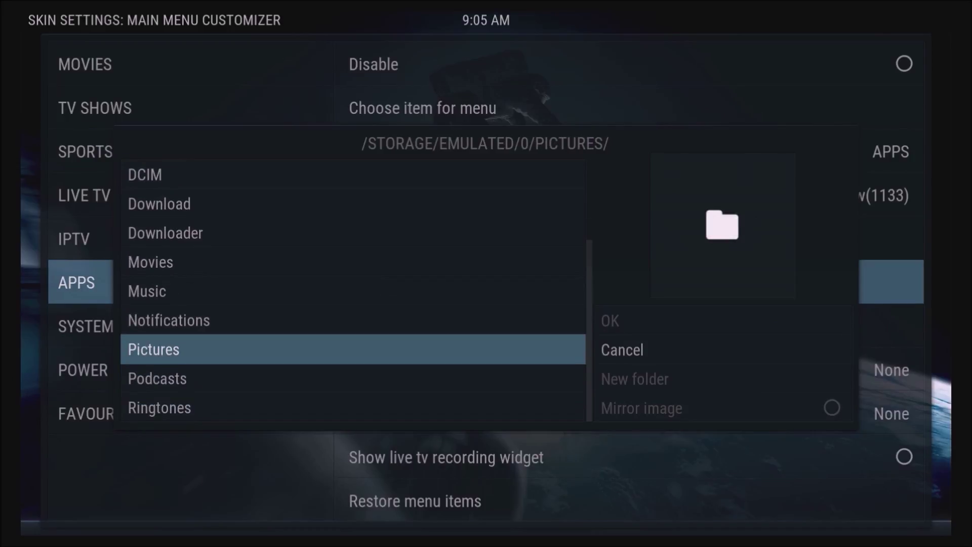
pyautogui.press('Return')
pyautogui.press('Down')
pyautogui.press('Return')
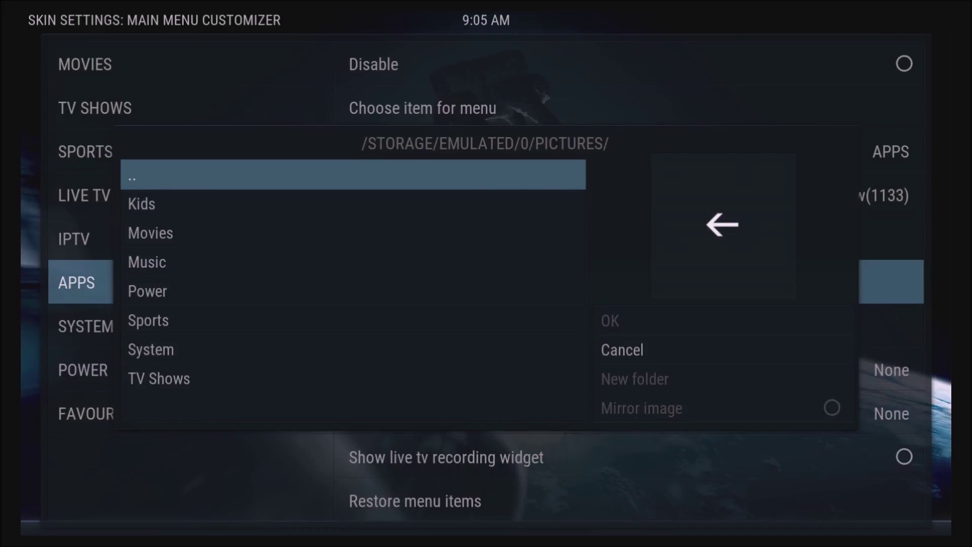
# Step: Set 1920x1080_wallpaper_242.jpg from the System folder as the Apps item's background and return to the home screen
pyautogui.press('Up')
pyautogui.press('Up')
pyautogui.press('Return')
pyautogui.press('Right')
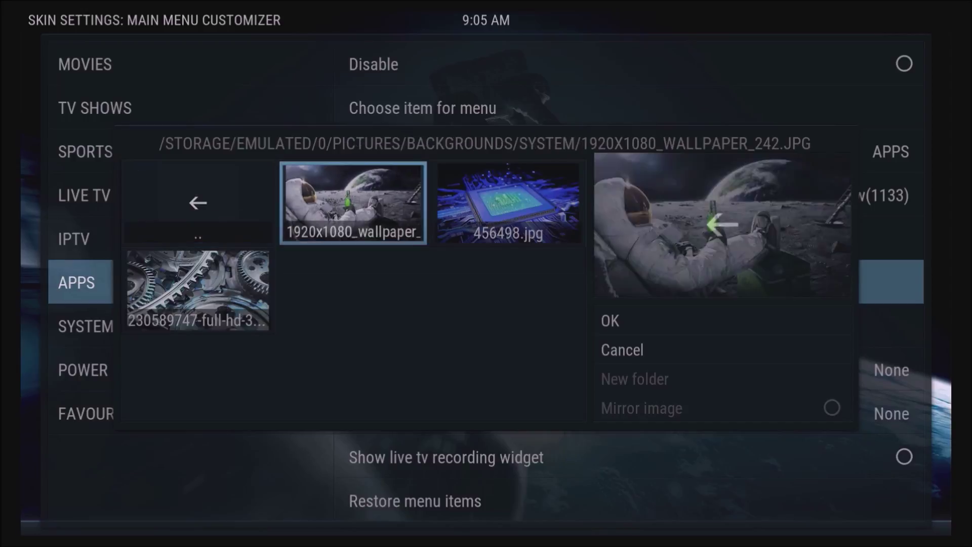
pyautogui.press('Return')
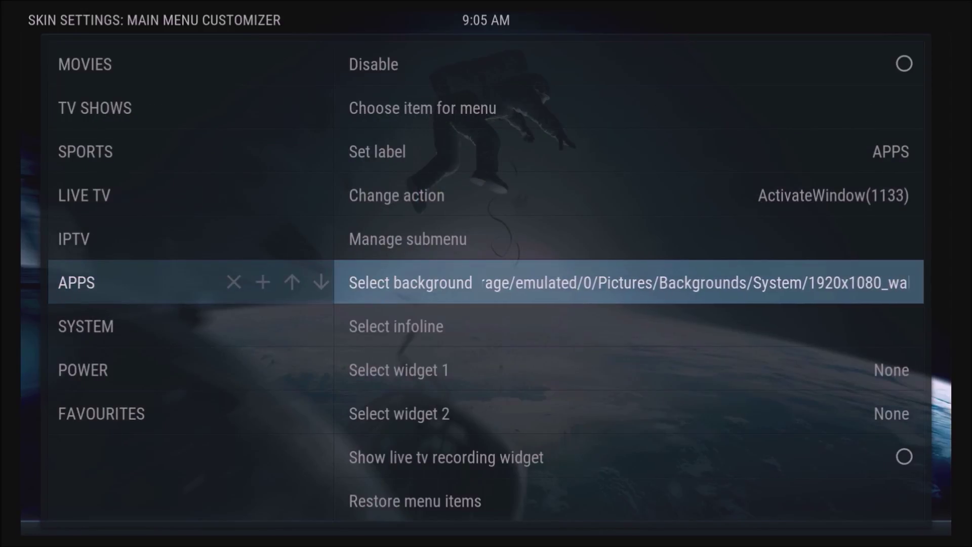
pyautogui.press('Escape')
pyautogui.press('Escape')
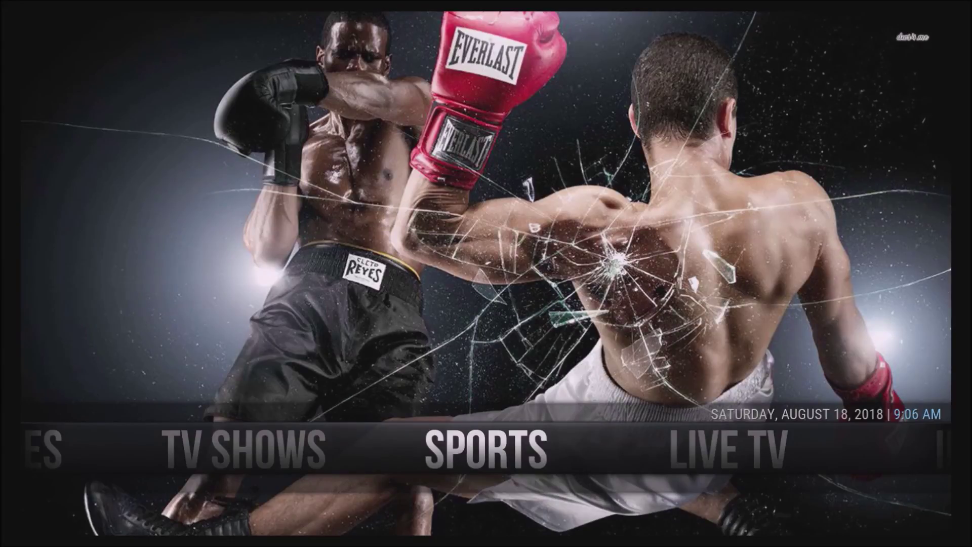
# Step: Cycle through all the main menu items on the home screen to check each item's background
pyautogui.press('Left')
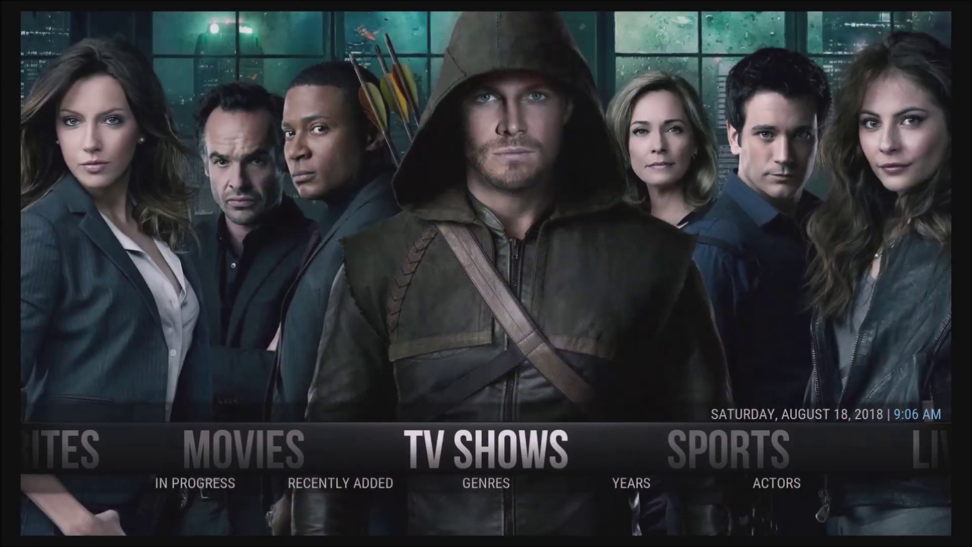
pyautogui.press('Left')
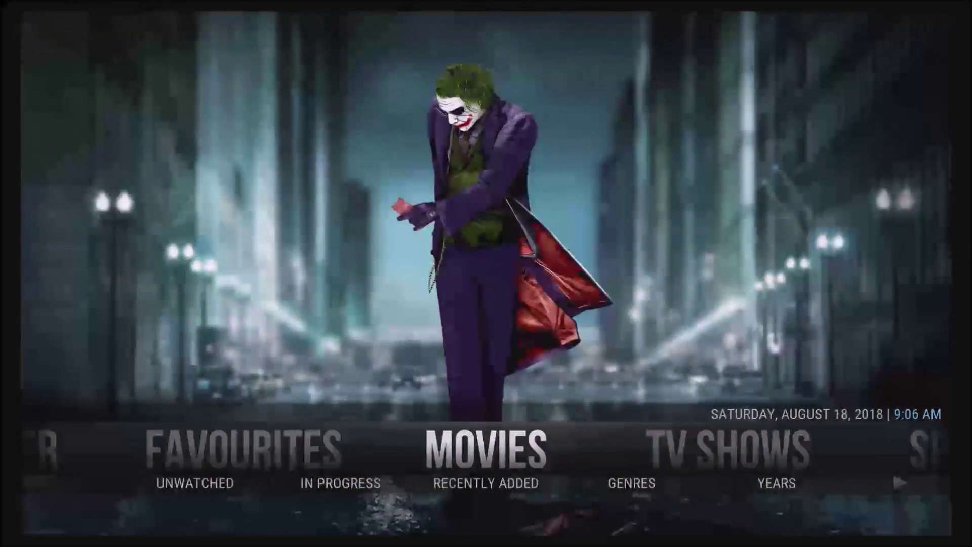
pyautogui.press('Left')
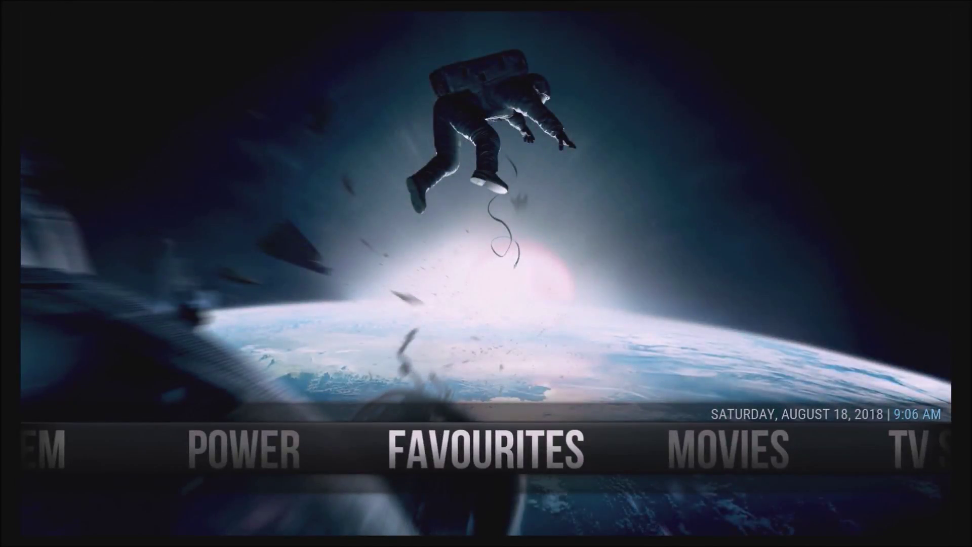
pyautogui.press('Left')
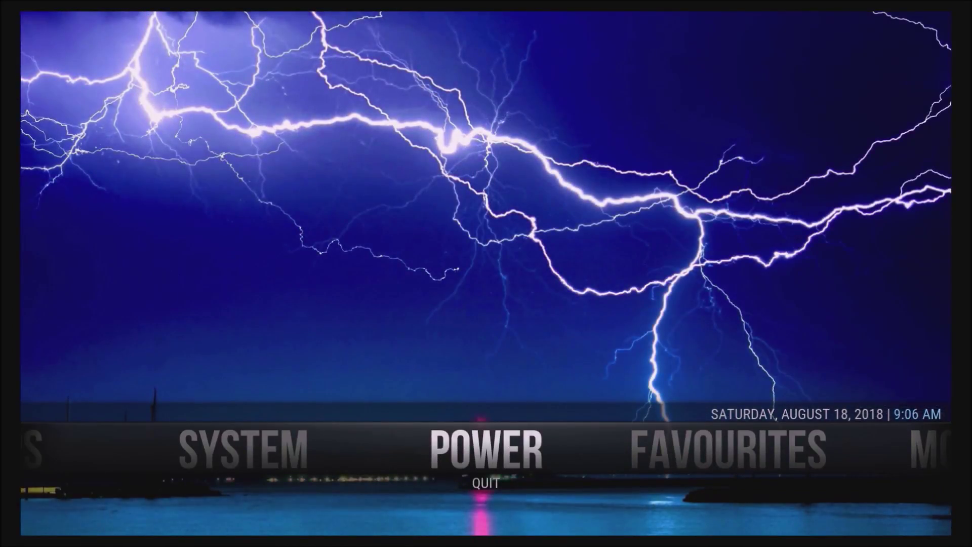
pyautogui.press('Left')
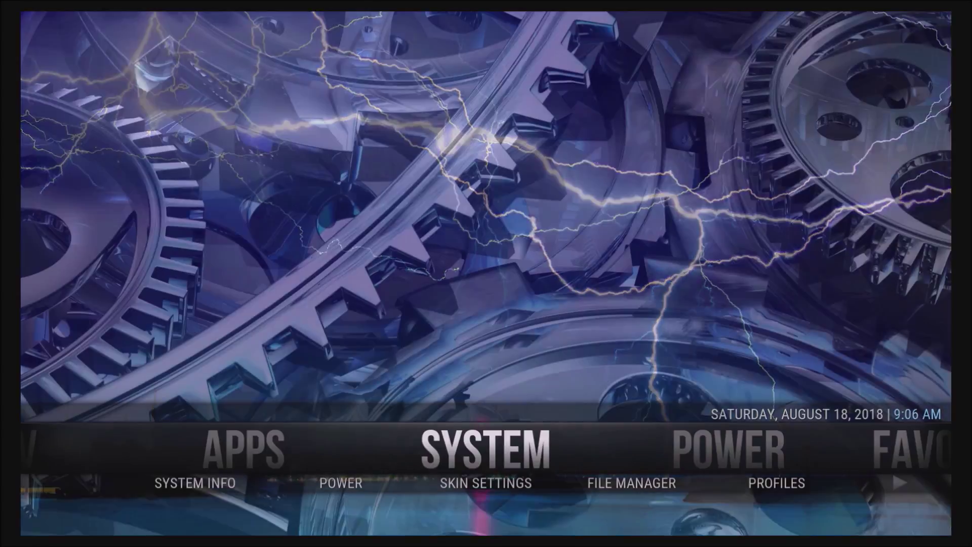
pyautogui.press('Left')
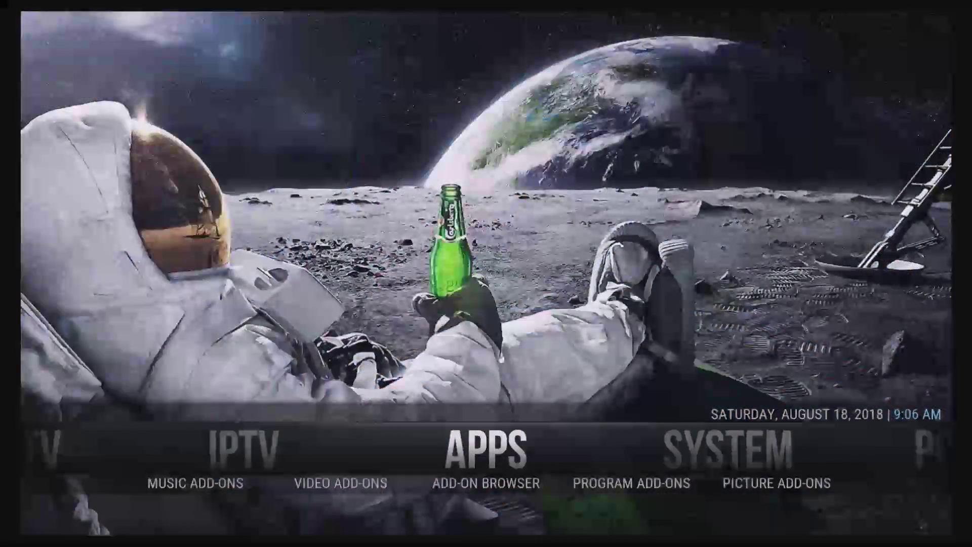
pyautogui.press('Left')
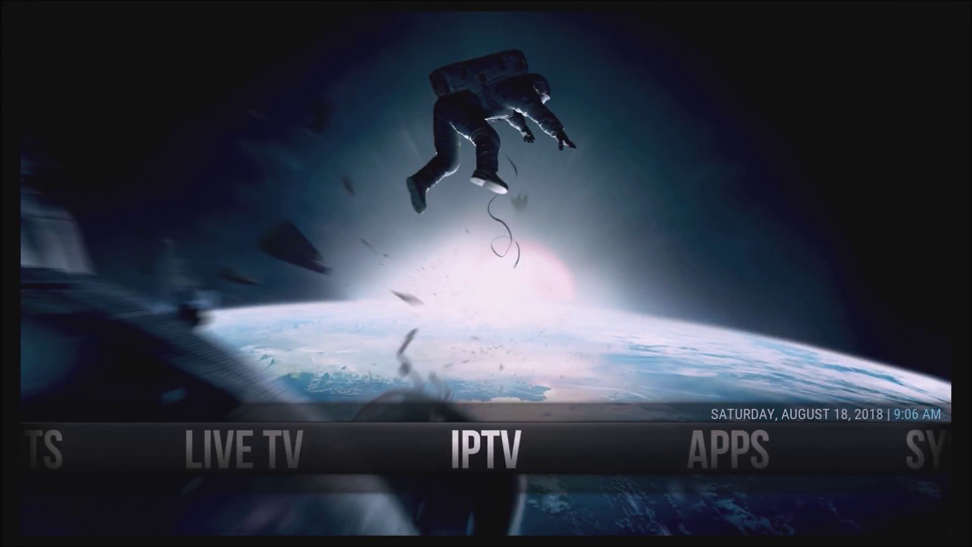
pyautogui.press('Left')
pyautogui.press('Left')
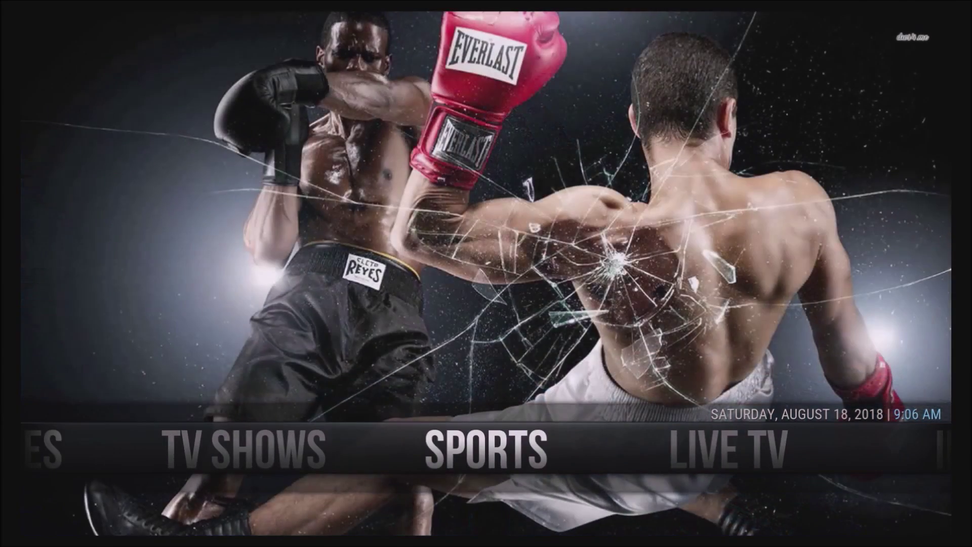
# Step: Open Skin Settings from the System item's submenu and start the Aeon Nox main menu setup
pyautogui.press('Left')
pyautogui.press('Left')
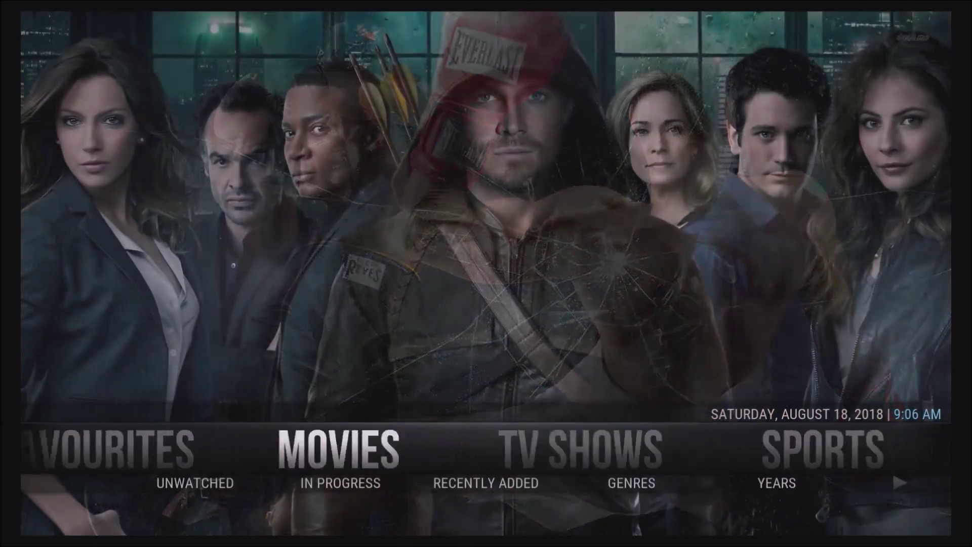
pyautogui.press('Left')
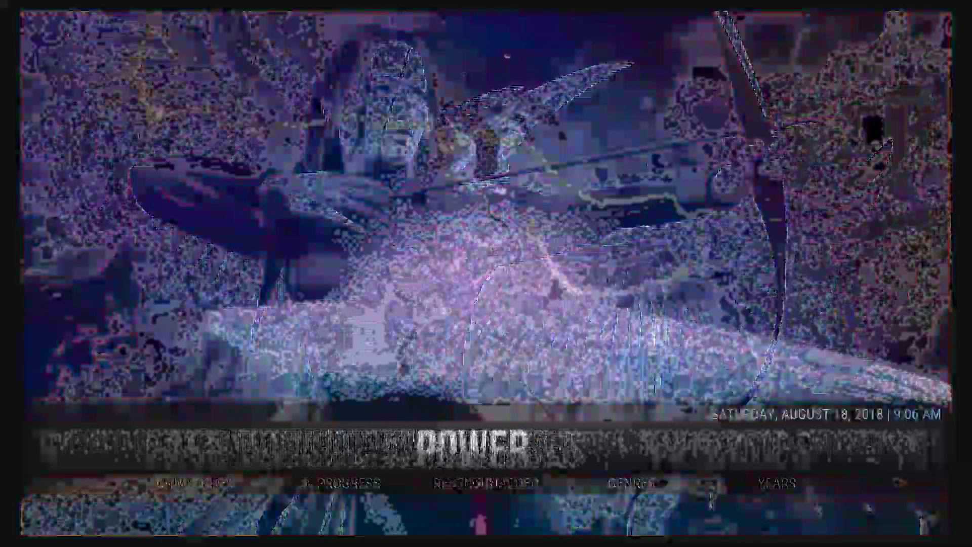
pyautogui.press('Left')
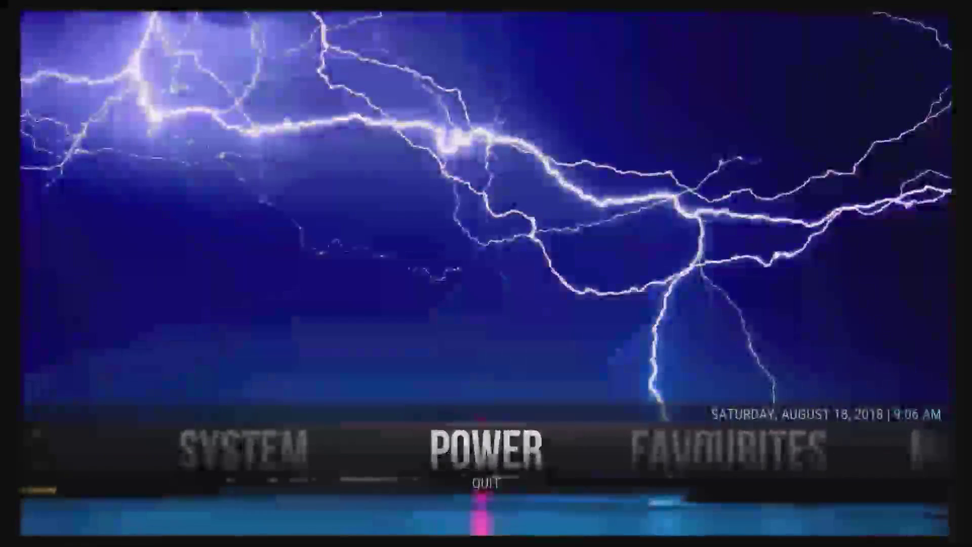
pyautogui.press('Left')
pyautogui.press('Down')
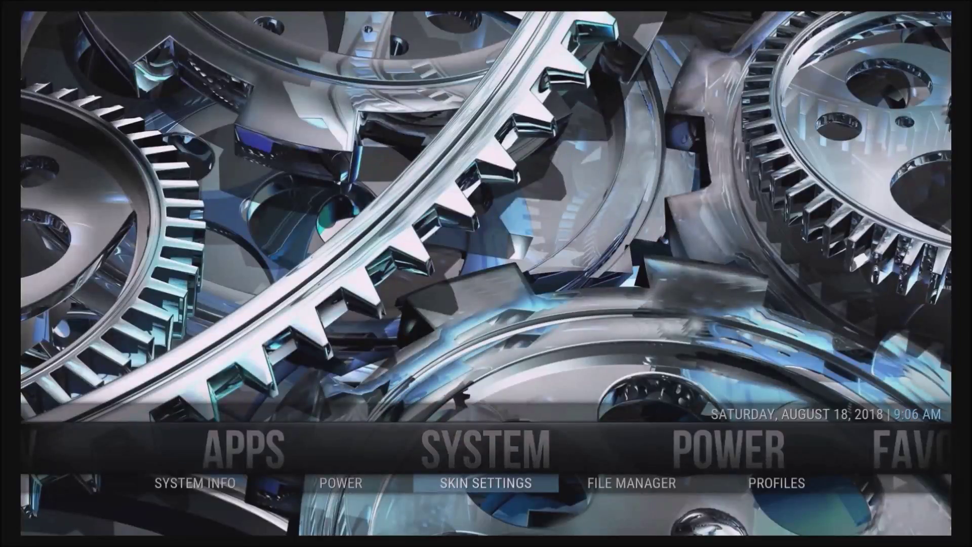
pyautogui.press('Return')
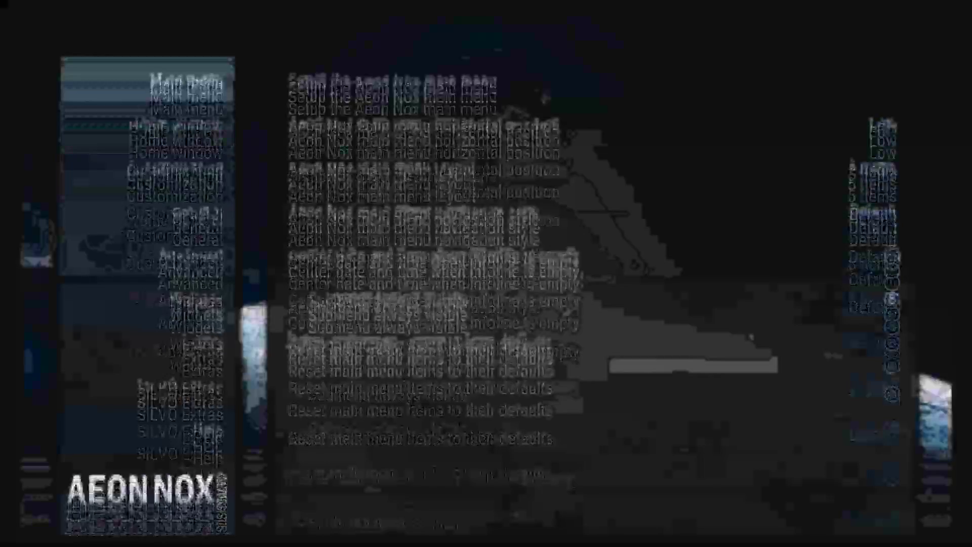
pyautogui.press('Right')
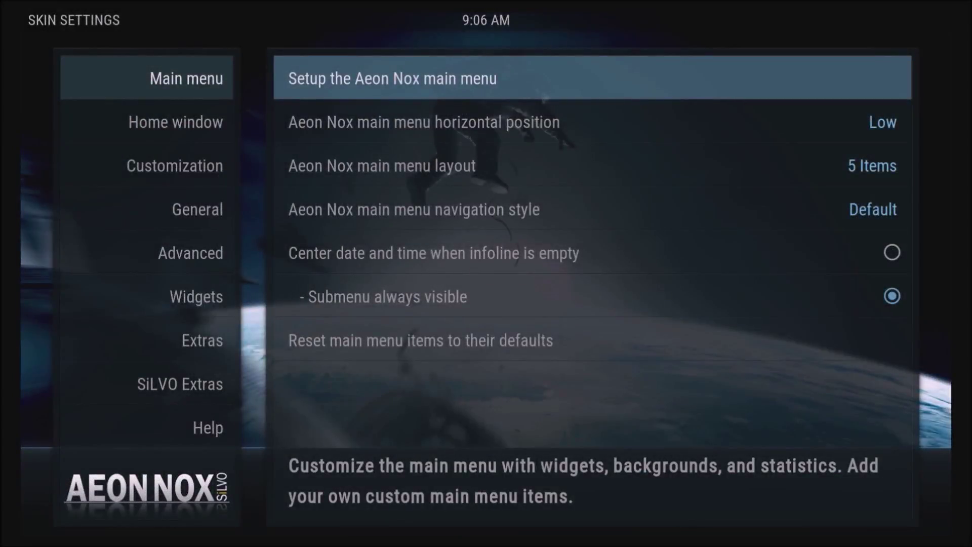
pyautogui.press('Return')
# Step: Open the submenu management of the Movies menu item
pyautogui.press('Left')
pyautogui.press('Right')
pyautogui.press('Right')
pyautogui.press('Right')
pyautogui.press('Right')
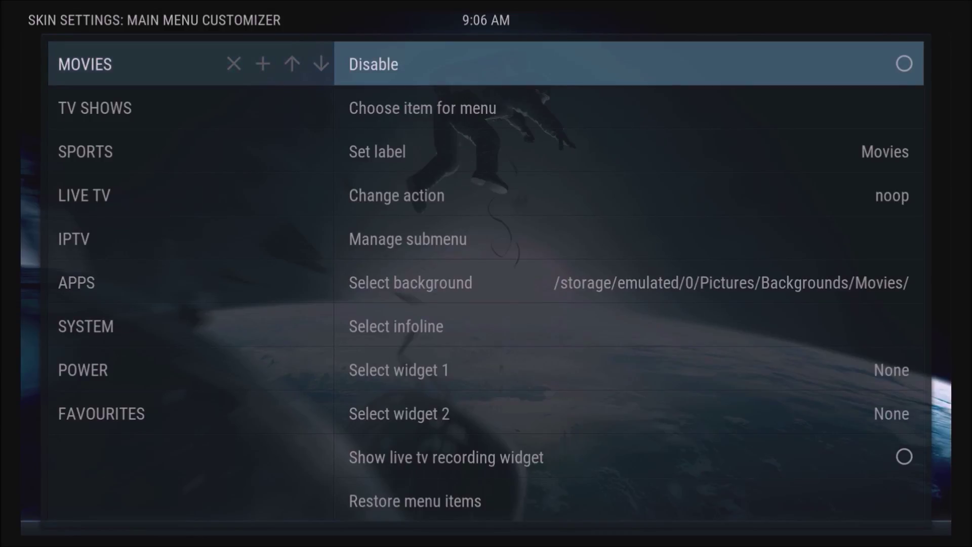
pyautogui.press('Down')
pyautogui.press('Down')
pyautogui.press('Down')
pyautogui.press('Down')
pyautogui.press('Down')
pyautogui.press('Down')
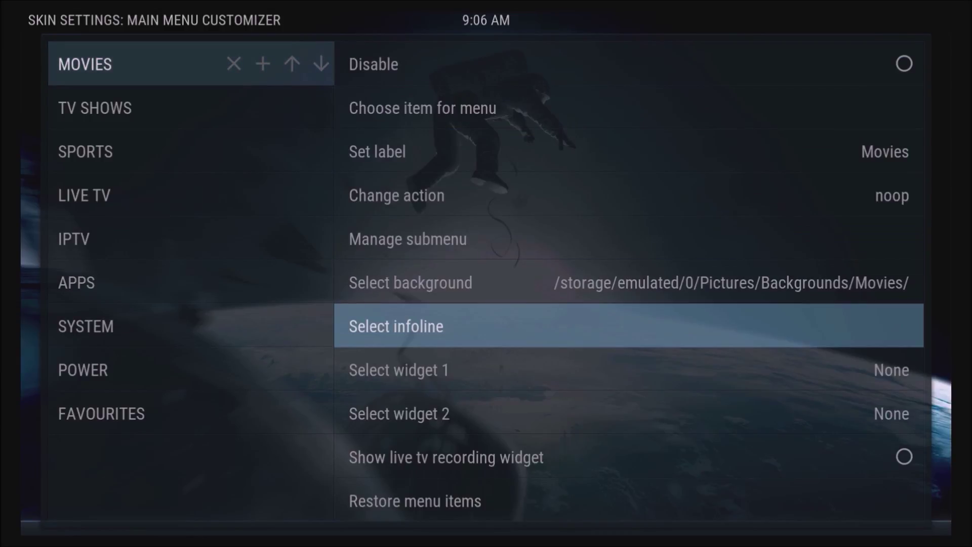
pyautogui.press('Up')
pyautogui.press('Up')
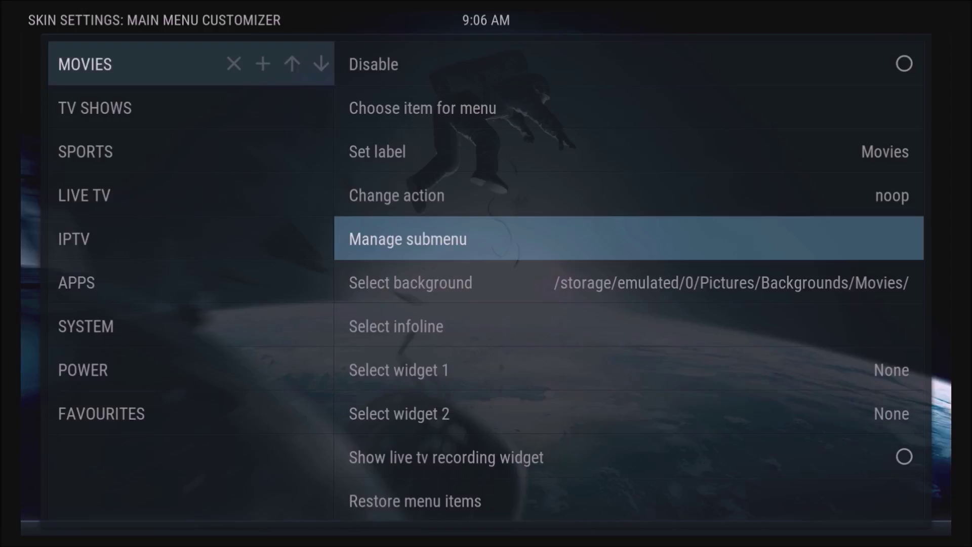
pyautogui.press('Return')
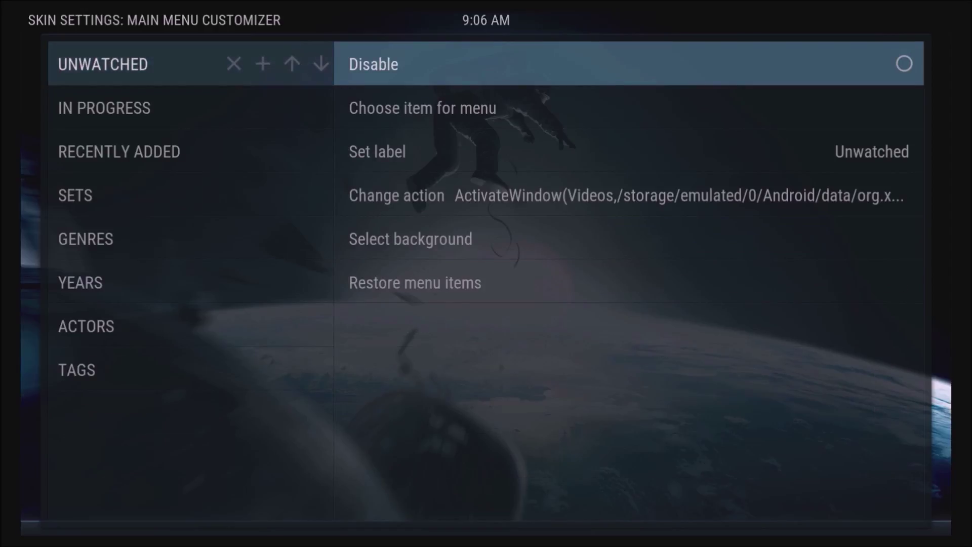
# Step: Choose a single image as the background type for the Unwatched item in the Movies submenu
pyautogui.press('Left')
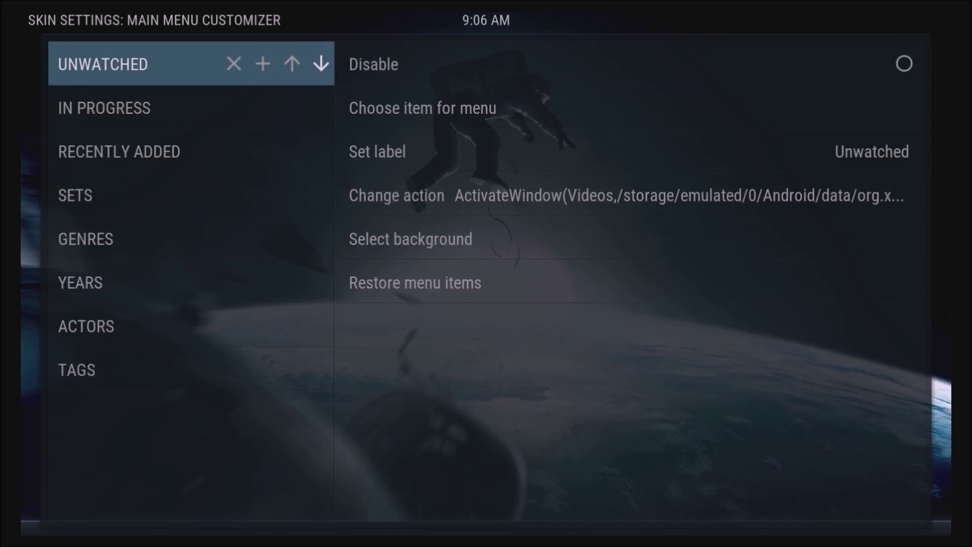
pyautogui.press('Right')
pyautogui.press('Left')
pyautogui.press('Right')
pyautogui.press('Down')
pyautogui.press('Down')
pyautogui.press('Down')
pyautogui.press('Down')
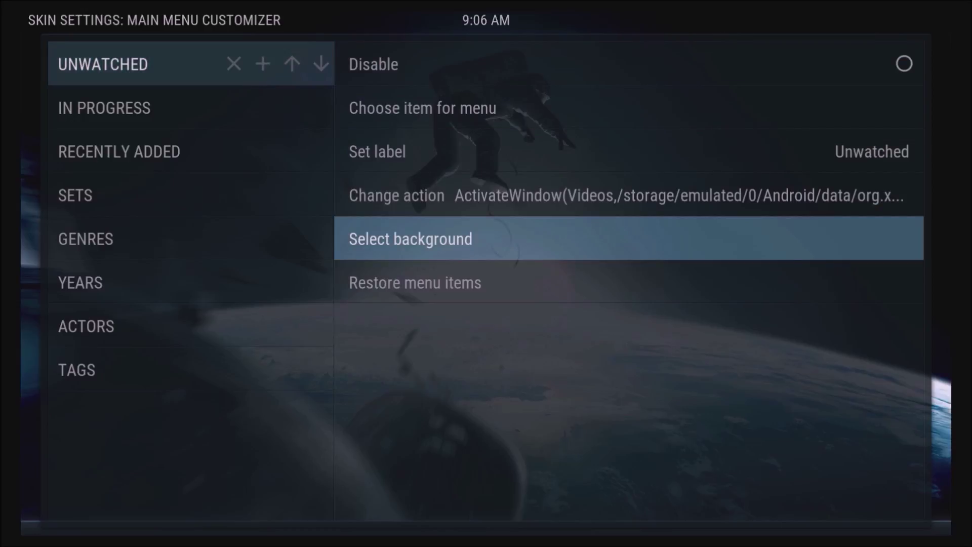
pyautogui.press('Return')
pyautogui.press('Down')
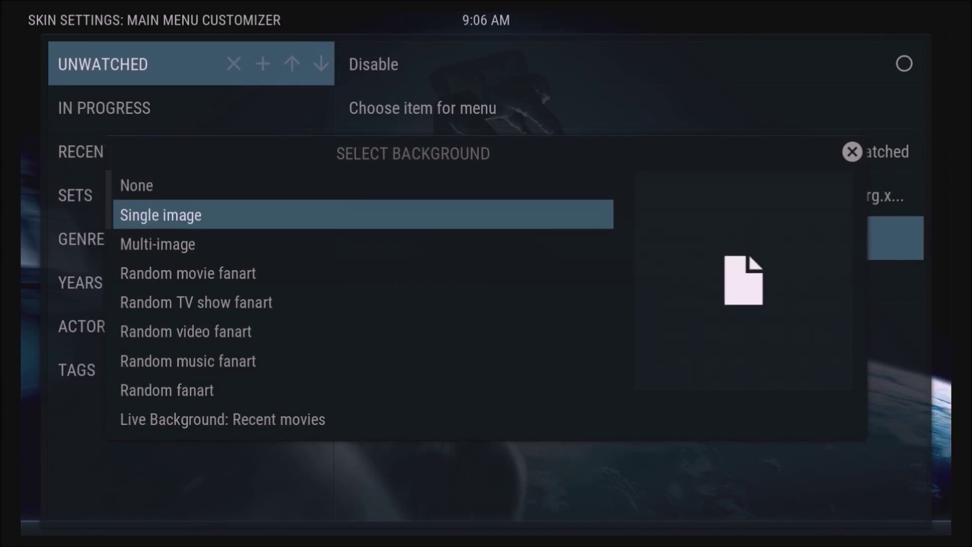
pyautogui.press('Return')
# Step: Browse the external storage to the Pictures/Backgrounds folder for the Unwatched item's image
pyautogui.press('Down')
pyautogui.press('Return')
pyautogui.press('Up')
pyautogui.press('Up')
pyautogui.press('Up')
pyautogui.press('Return')
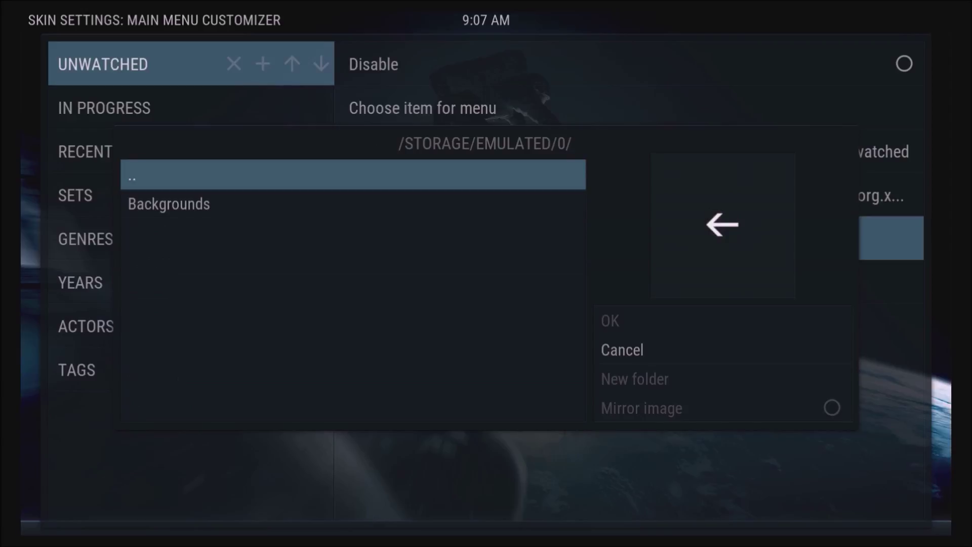
pyautogui.press('Down')
pyautogui.press('Return')
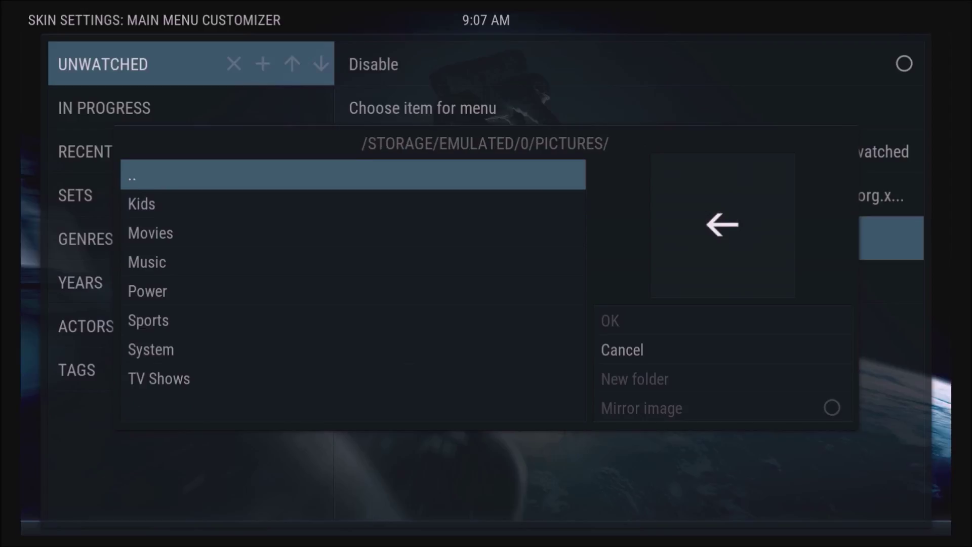
# Step: Set the image beginning with 36986580-movies from the Movies folder as the Unwatched item's background
pyautogui.press('Down')
pyautogui.press('Down')
pyautogui.press('Down')
pyautogui.press('Up')
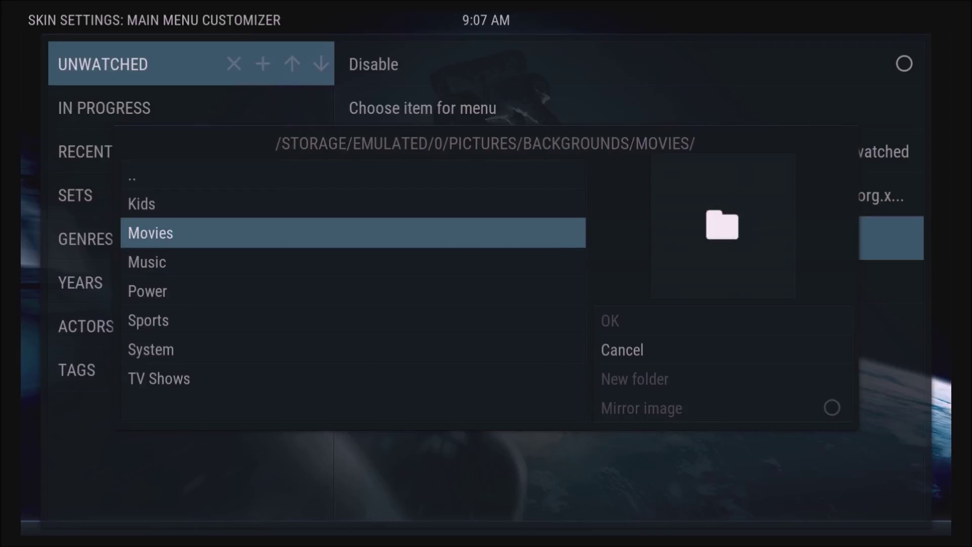
pyautogui.press('Return')
pyautogui.press('Right')
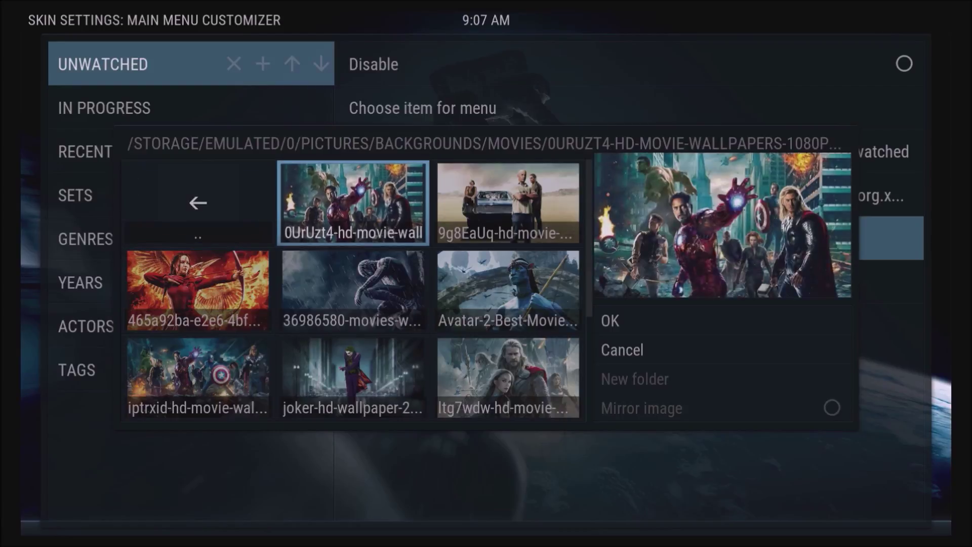
pyautogui.press('Down')
pyautogui.press('Return')
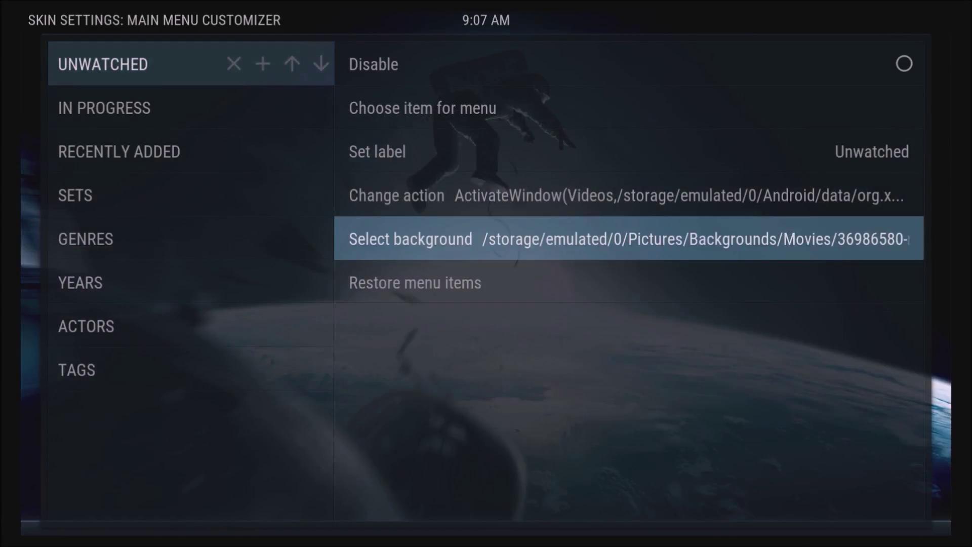
# Step: Choose a single image as the background type for the In Progress submenu item
pyautogui.press('Left')
pyautogui.press('Down')
pyautogui.press('Right')
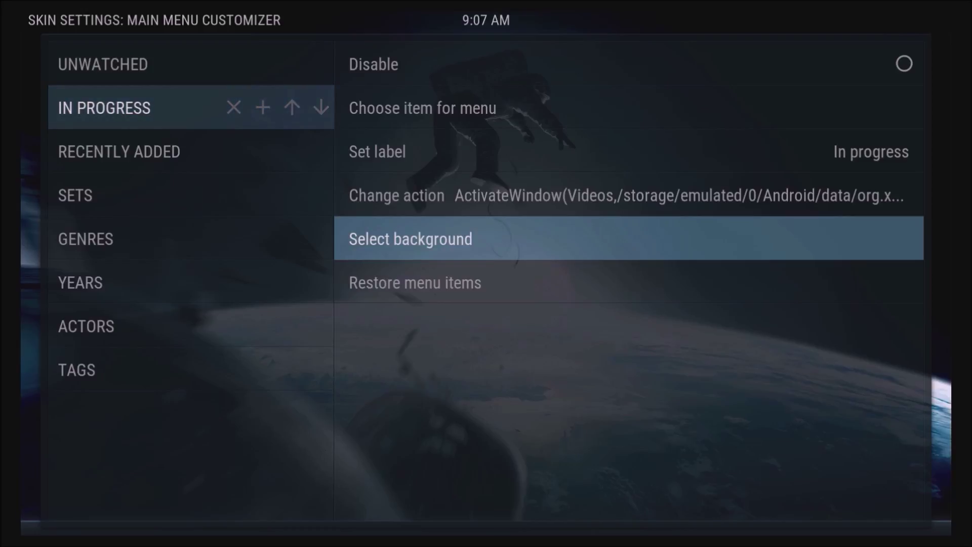
pyautogui.press('Return')
pyautogui.press('Down')
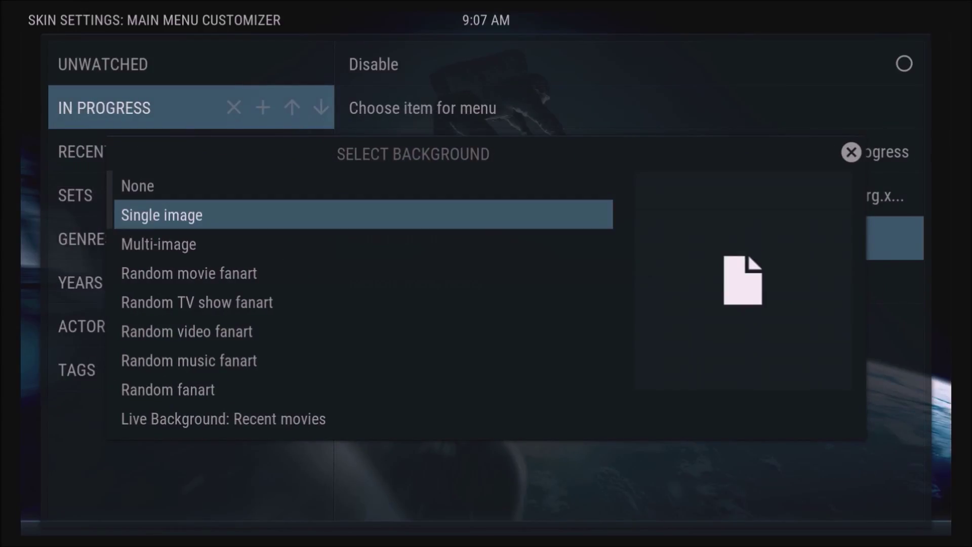
pyautogui.press('Return')
# Step: Browse the external storage to the Pictures/Backgrounds folder for the In Progress item's image
pyautogui.press('Down')
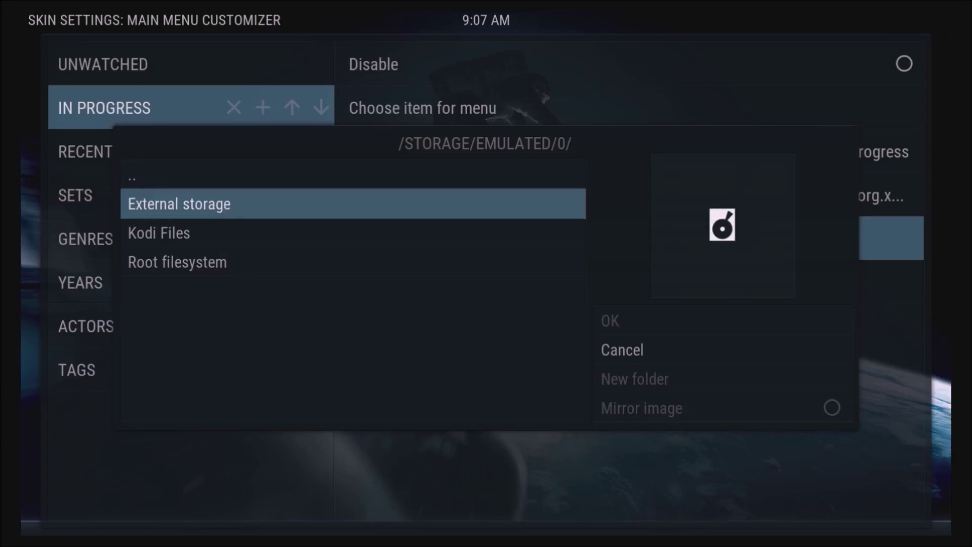
pyautogui.press('Return')
pyautogui.press('Up')
pyautogui.press('Up')
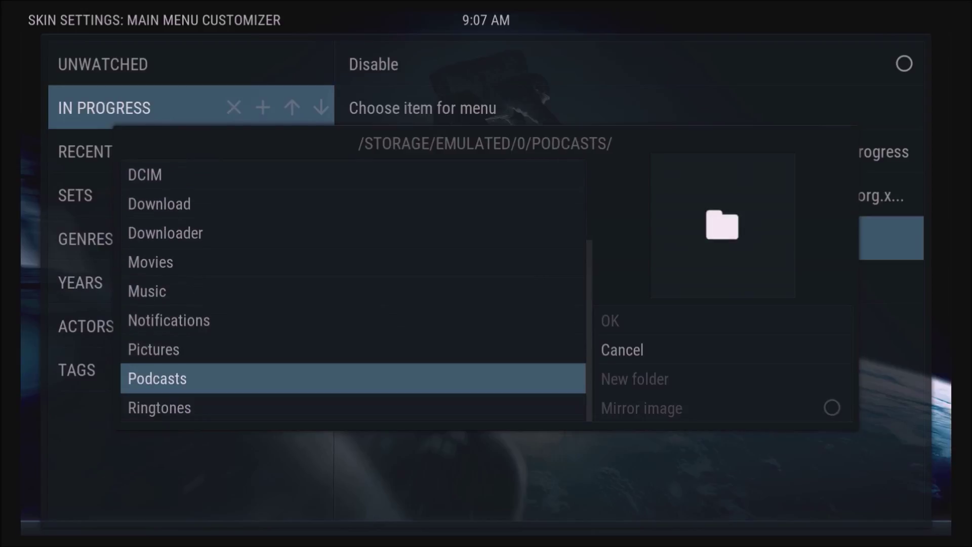
pyautogui.press('Up')
pyautogui.press('Return')
pyautogui.press('Down')
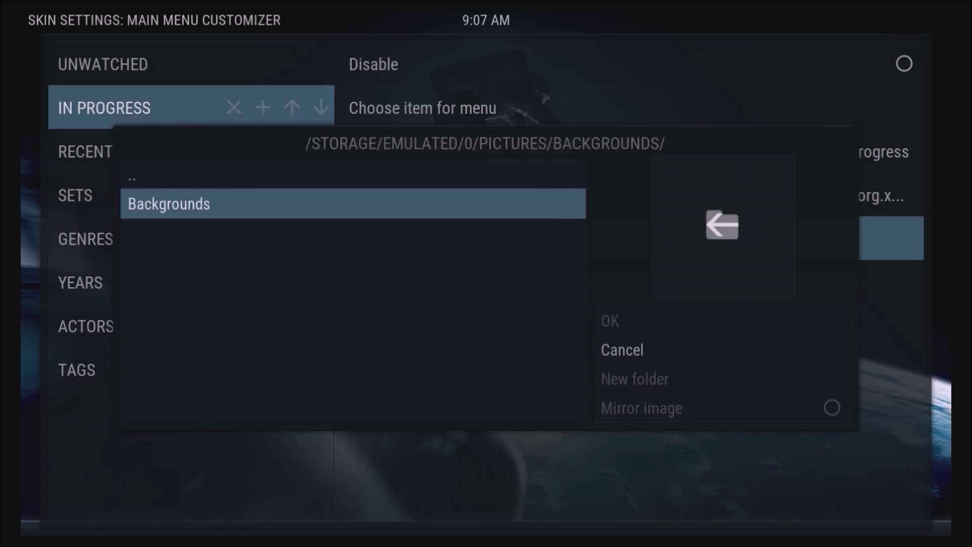
pyautogui.press('Return')
# Step: Set the image beginning with Avatar-2-Best-Movie from the Movies folder as the In Progress item's background
pyautogui.press('Down')
pyautogui.press('Down')
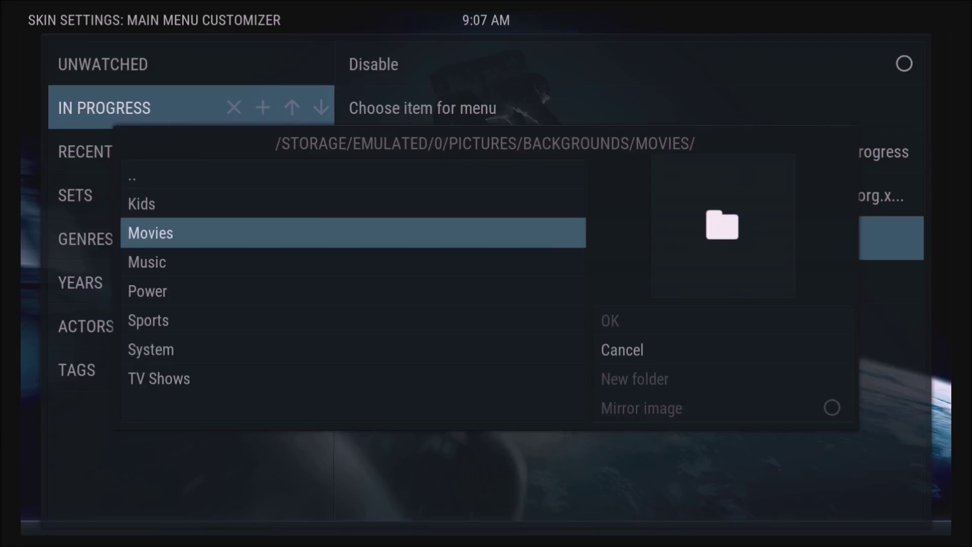
pyautogui.press('Return')
pyautogui.press('Down')
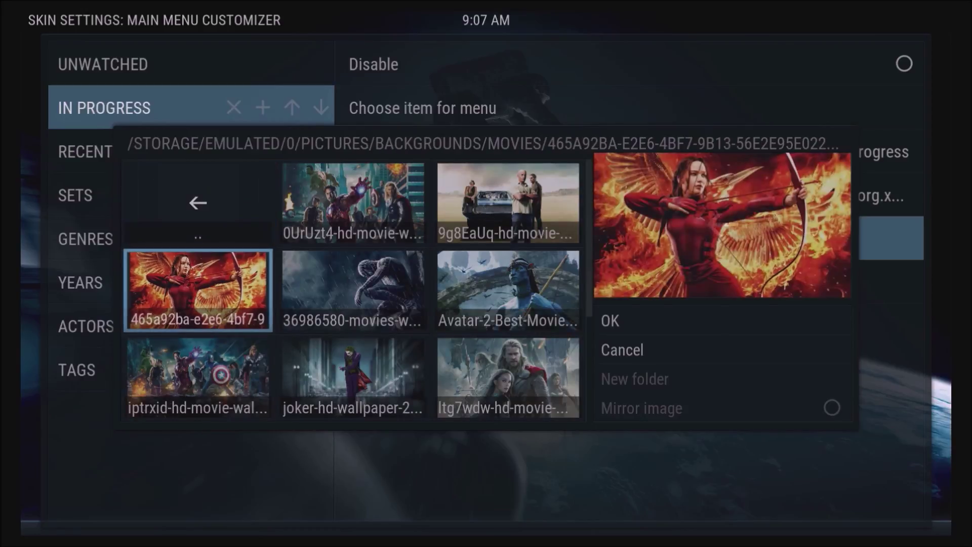
pyautogui.press('Right')
pyautogui.press('Right')
pyautogui.press('Return')
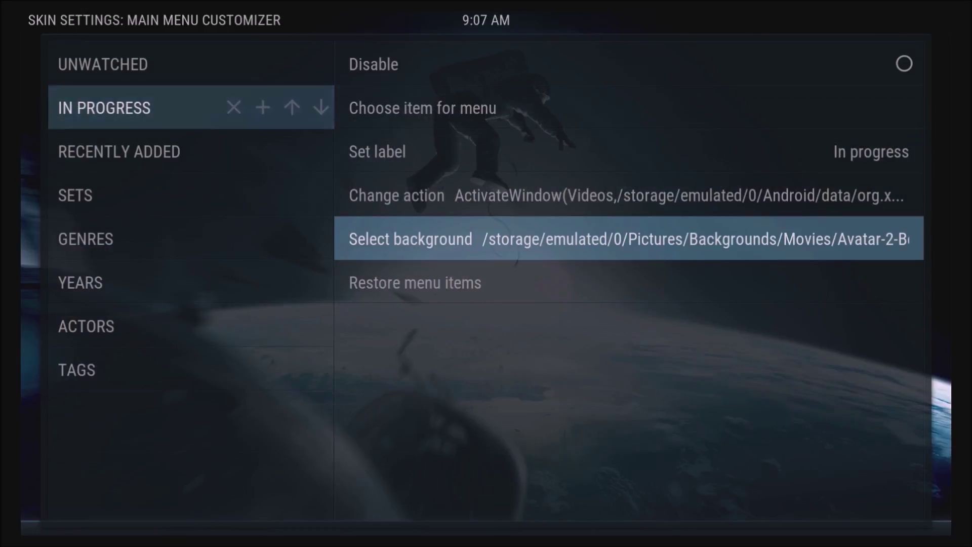
# Step: Leave the menu customizer and Skin Settings, and go to the Movies item on the home screen
pyautogui.press('Left')
pyautogui.press('Down')
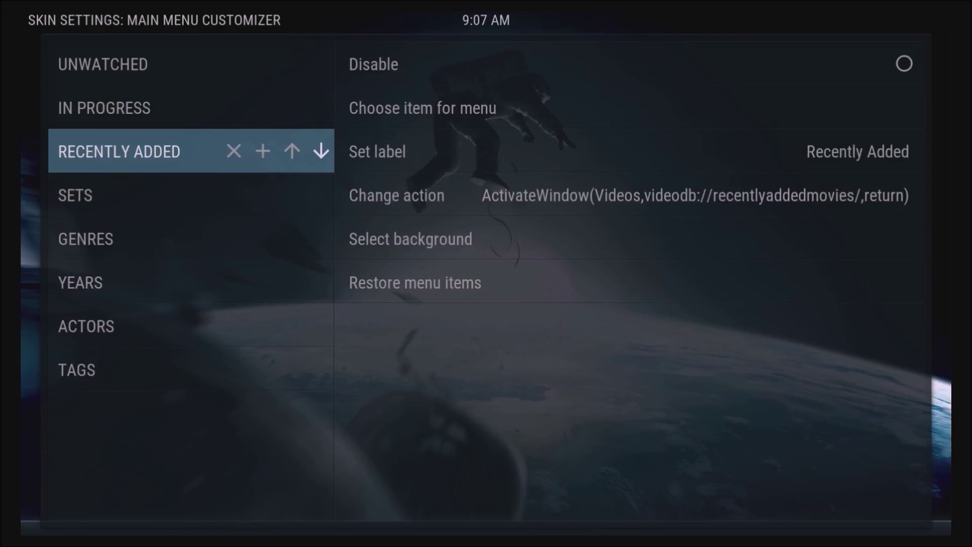
pyautogui.press('Up')
pyautogui.press('Escape')
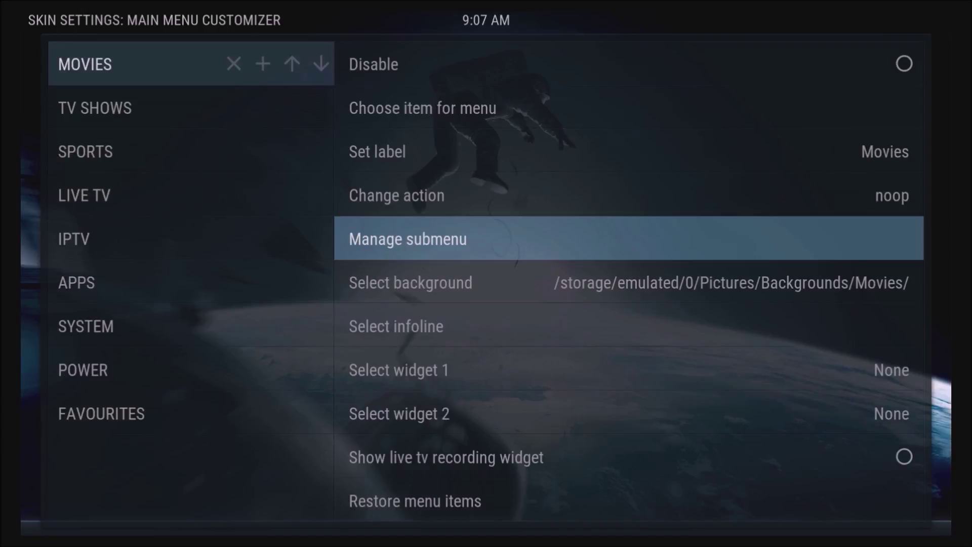
pyautogui.press('Escape')
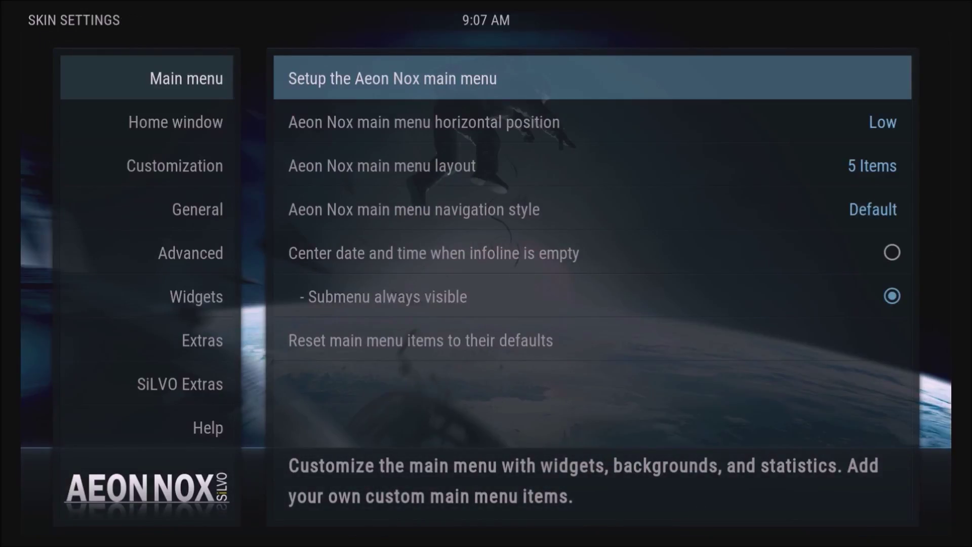
pyautogui.press('Escape')
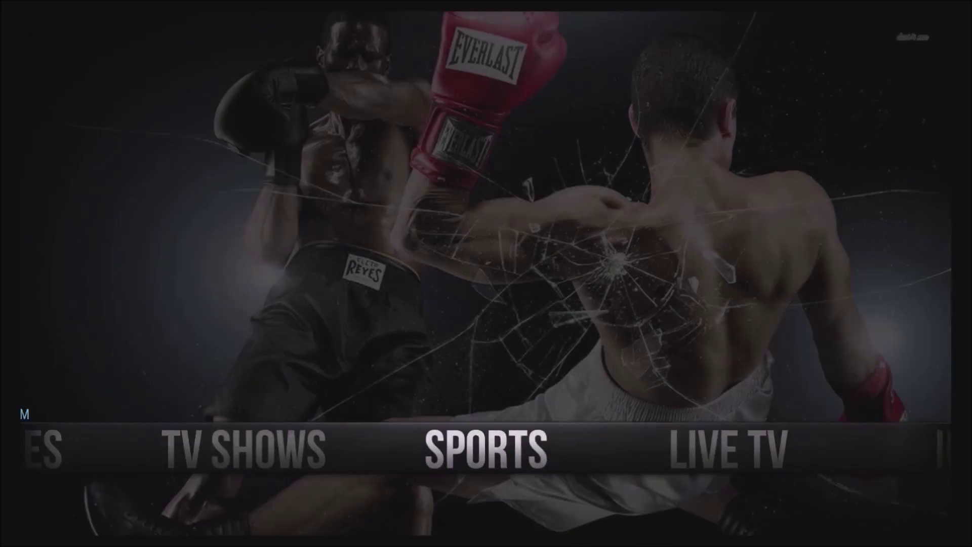
pyautogui.press('Left')
pyautogui.press('Left')
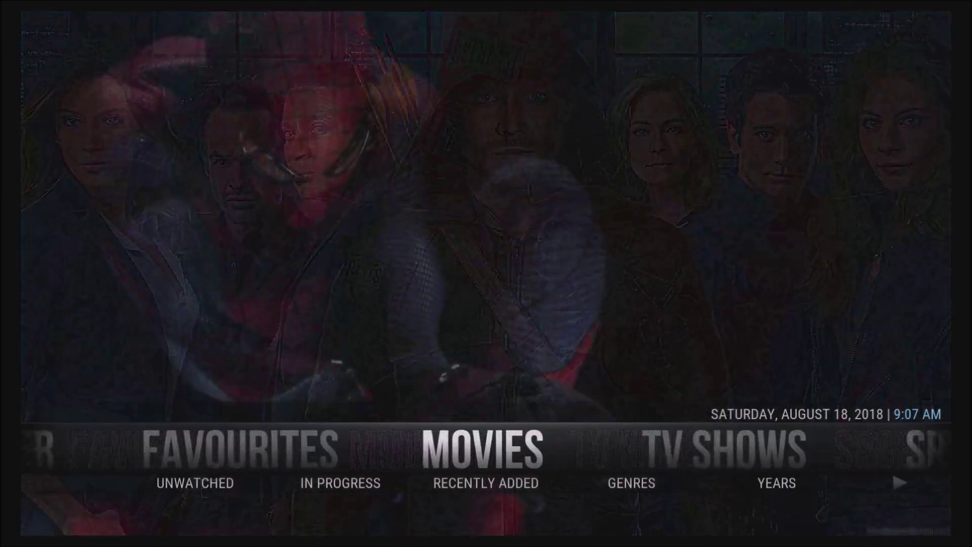
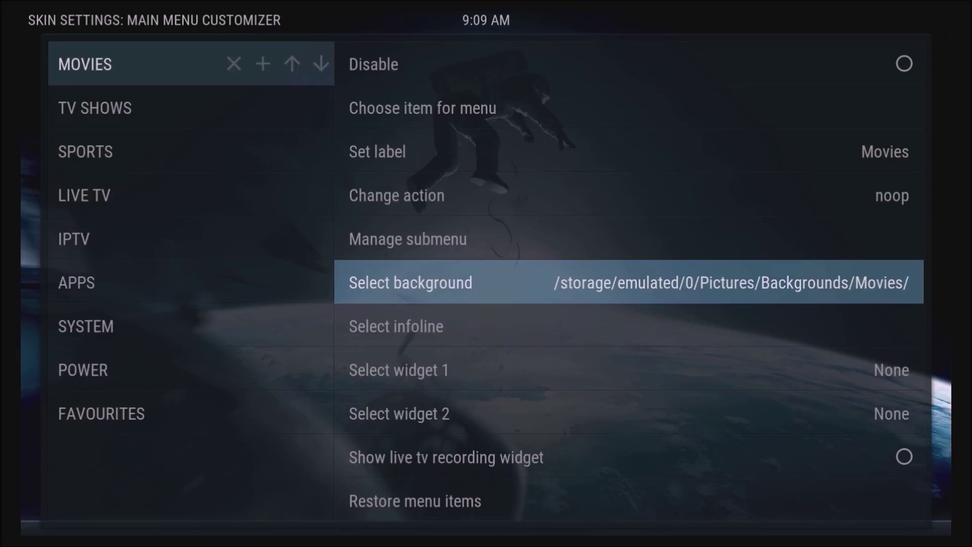
# Step: Request skin color selection in the Customization settings and download the required Skin Helper Service ColorPicker add-on
pyautogui.press('Escape')
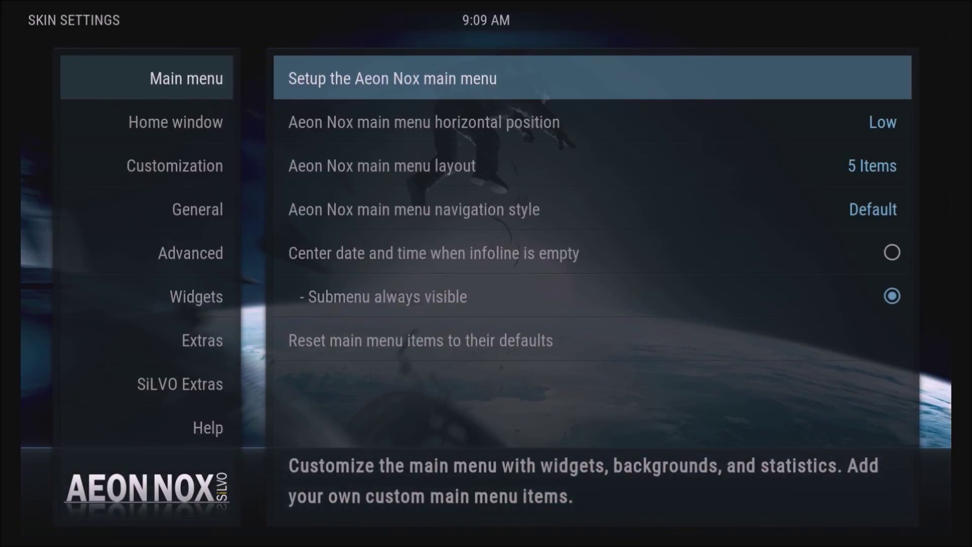
pyautogui.press('Left')
pyautogui.press('Down')
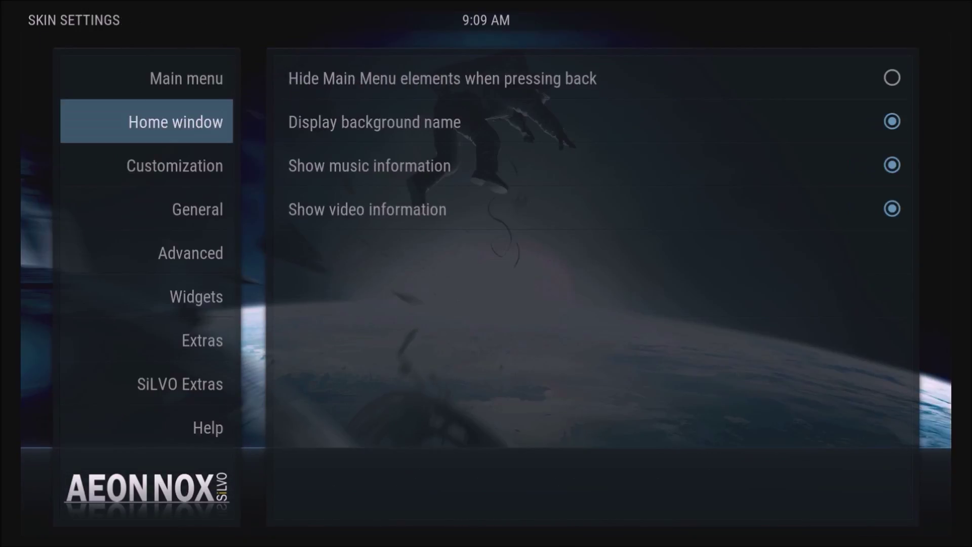
pyautogui.press('Down')
pyautogui.press('Right')
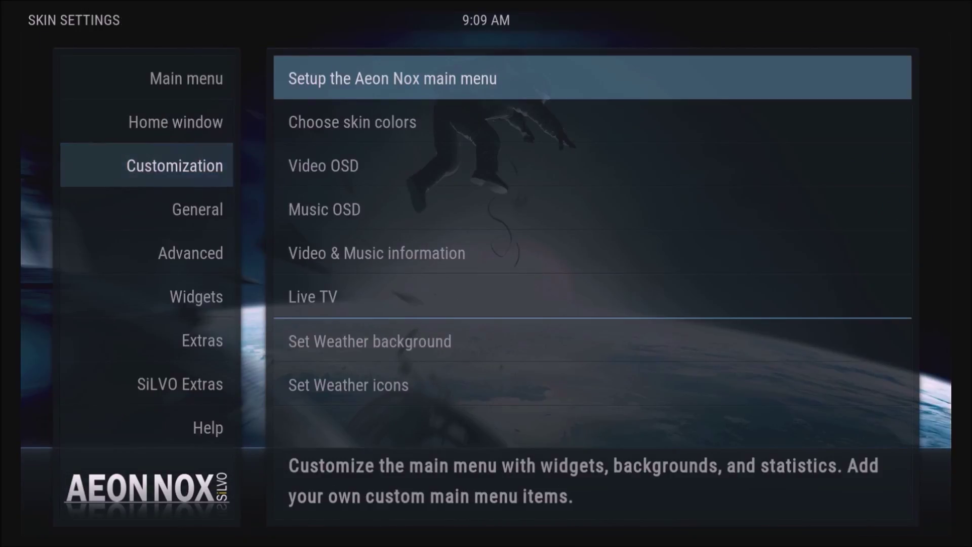
pyautogui.press('Down')
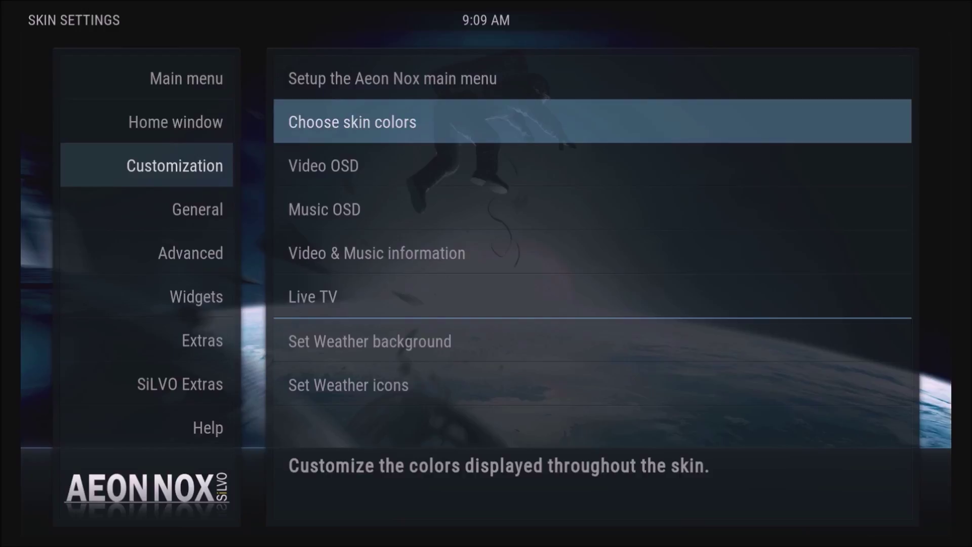
pyautogui.press('Return')
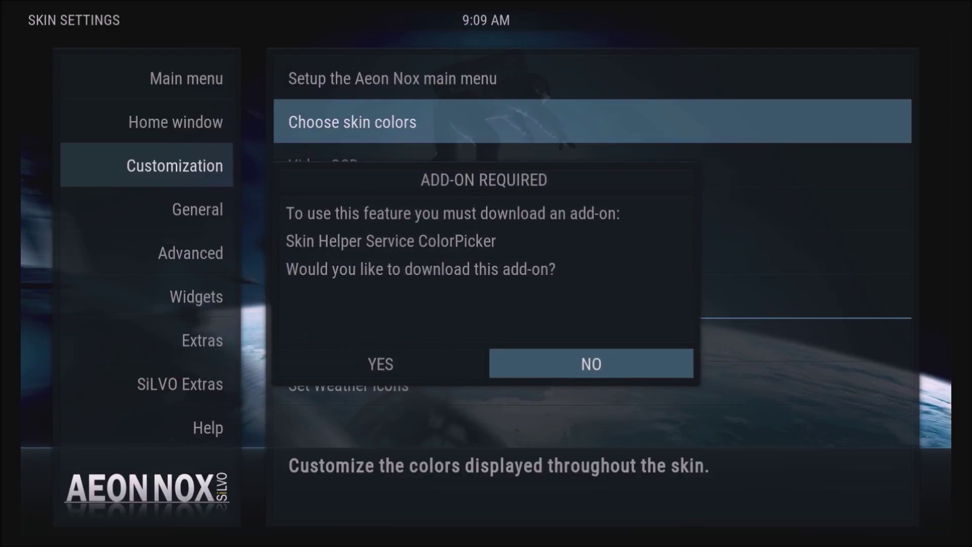
pyautogui.press('Left')
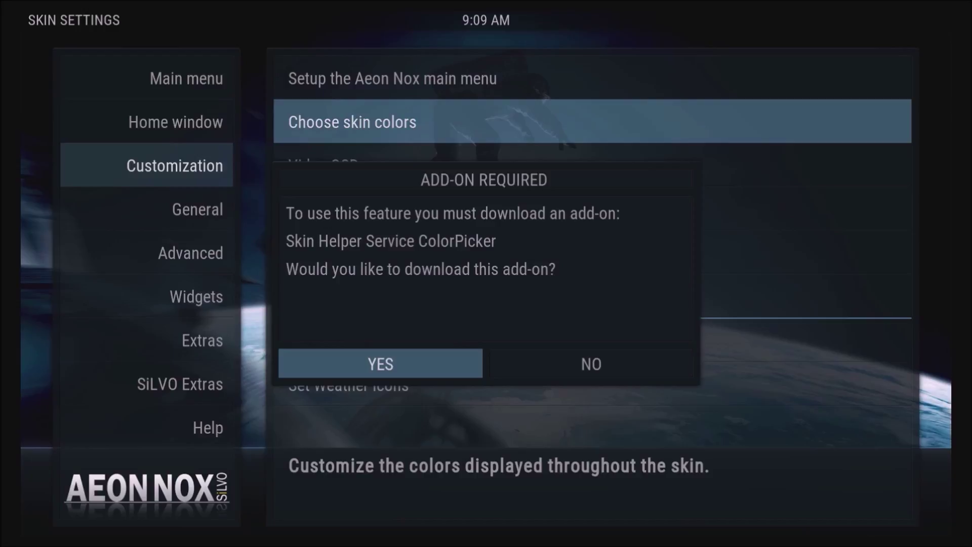
pyautogui.press('Return')
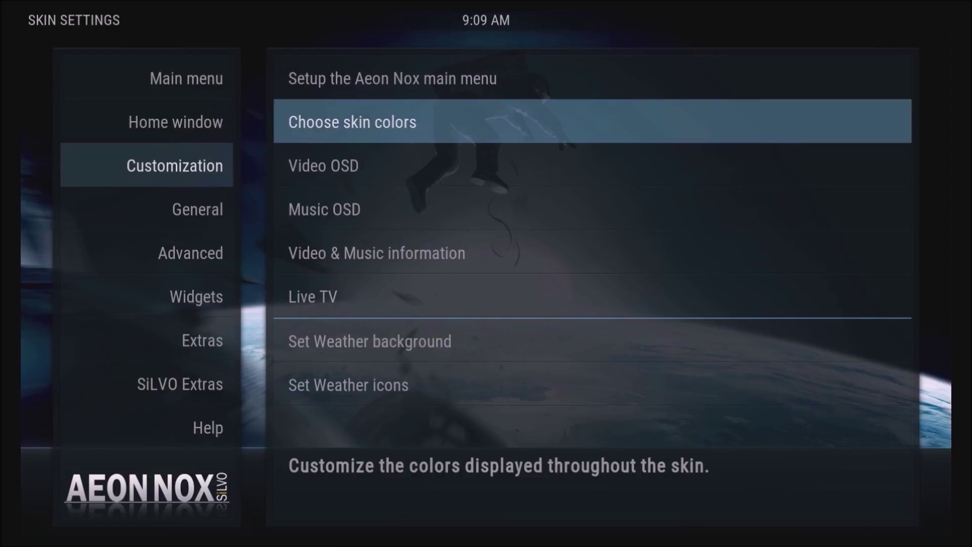
# Step: Open the color picker for the Home window's Menu Bar in the skin color customization
pyautogui.press('Return')
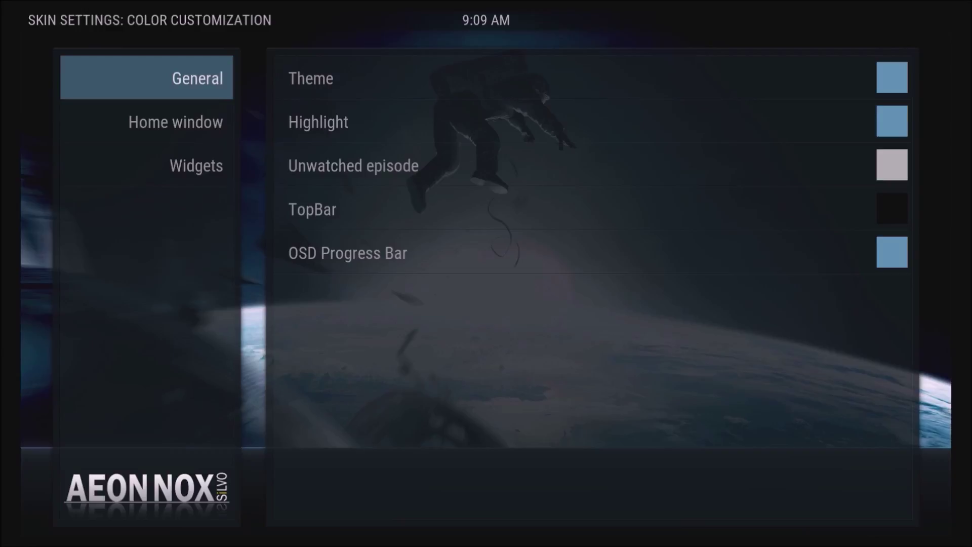
pyautogui.click(176, 121)
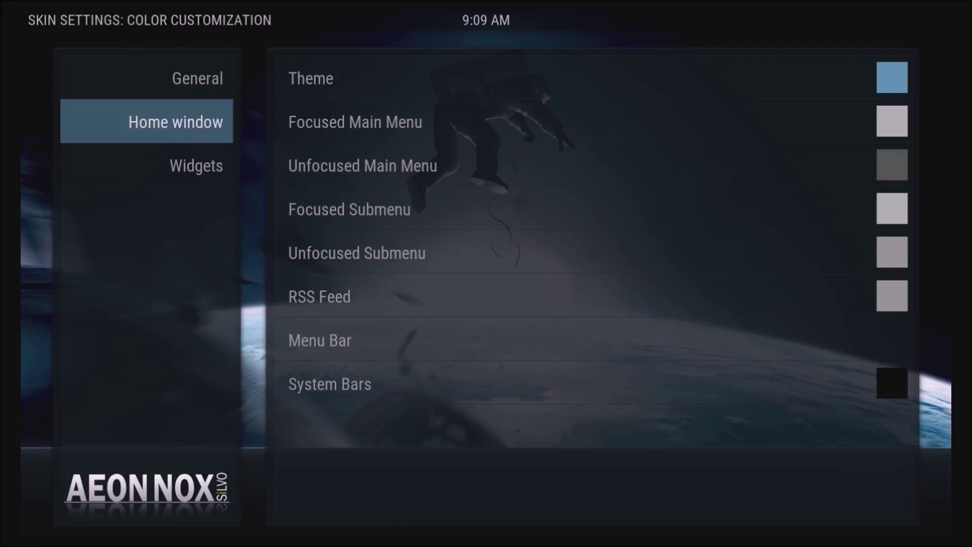
pyautogui.press('Right')
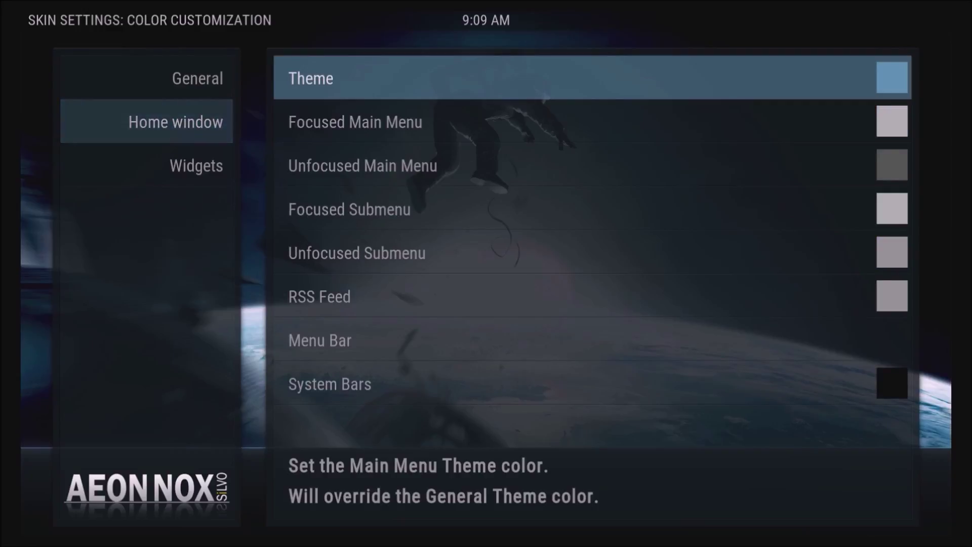
pyautogui.press('Down')
pyautogui.press('Down')
pyautogui.press('Down')
pyautogui.press('Down')
pyautogui.press('Down')
pyautogui.press('Down')
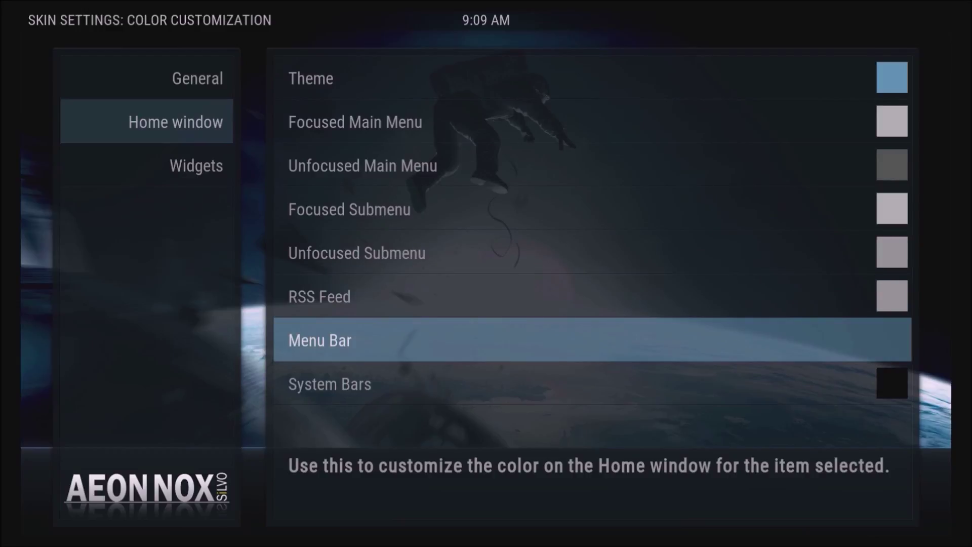
pyautogui.press('Return')
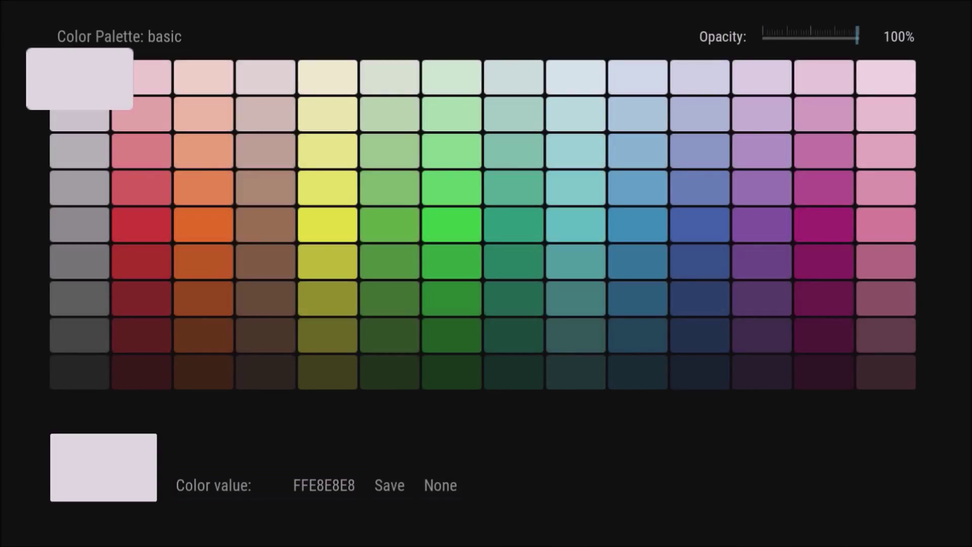
# Step: Switch the Menu Bar color picker to the webcolors palette
pyautogui.press('Up')
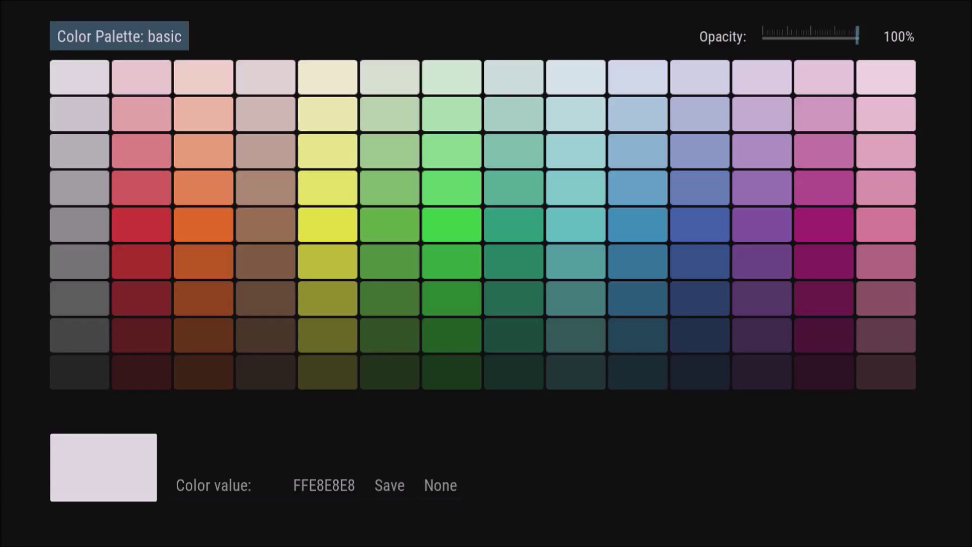
pyautogui.press('Return')
pyautogui.press('Down')
pyautogui.press('Down')
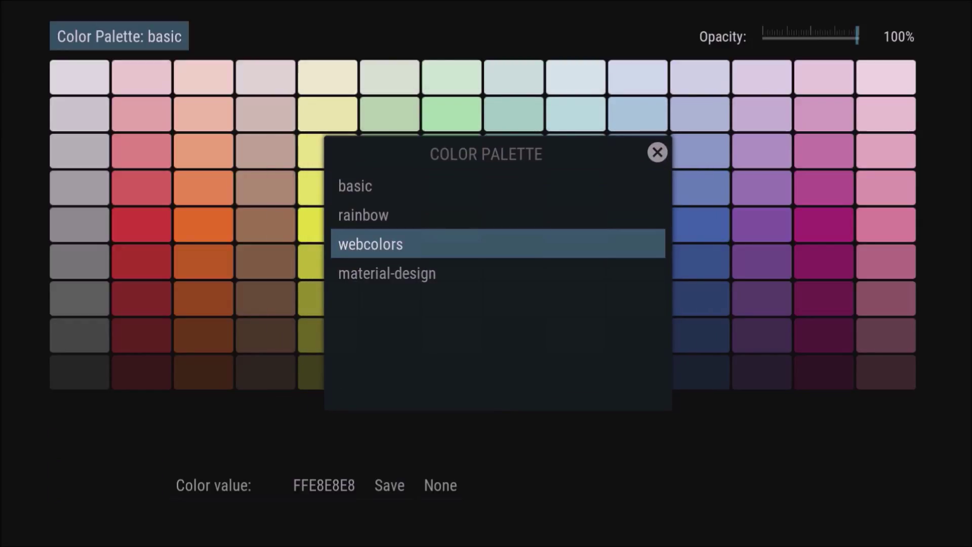
pyautogui.press('Return')
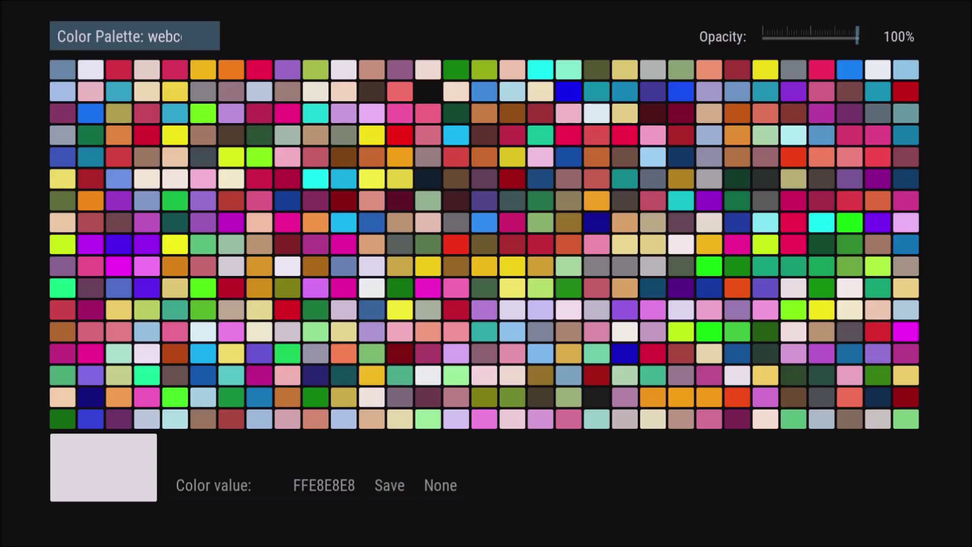
# Step: Choose the dark blue swatch FF003399 from the webcolors palette for the Menu Bar
pyautogui.click(72, 74)
pyautogui.press('Right')
pyautogui.press('Right')
pyautogui.press('Right')
pyautogui.press('Right')
pyautogui.press('Right')
pyautogui.press('Right')
pyautogui.press('Right')
pyautogui.press('Left')
pyautogui.press('Left')
pyautogui.press('Left')
pyautogui.press('Left')
pyautogui.press('Left')
pyautogui.press('Left')
pyautogui.press('Right')
pyautogui.press('Down')
pyautogui.press('Down')
pyautogui.press('Down')
pyautogui.press('Down')
pyautogui.press('Down')
pyautogui.press('Down')
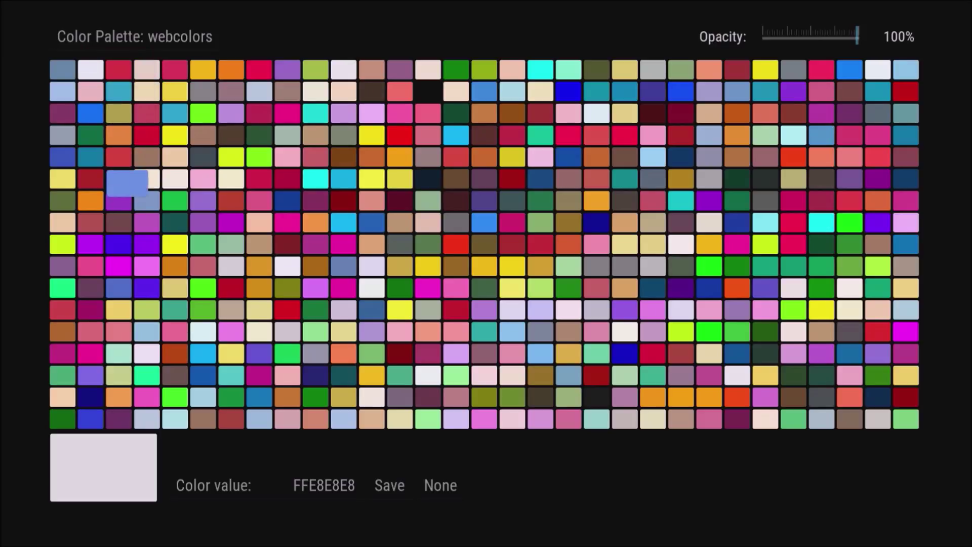
pyautogui.press('Right')
pyautogui.press('Right')
pyautogui.press('Right')
pyautogui.press('Right')
pyautogui.press('Right')
pyautogui.press('Right')
pyautogui.press('Right')
pyautogui.press('Right')
pyautogui.press('Right')
pyautogui.press('Right')
pyautogui.press('Right')
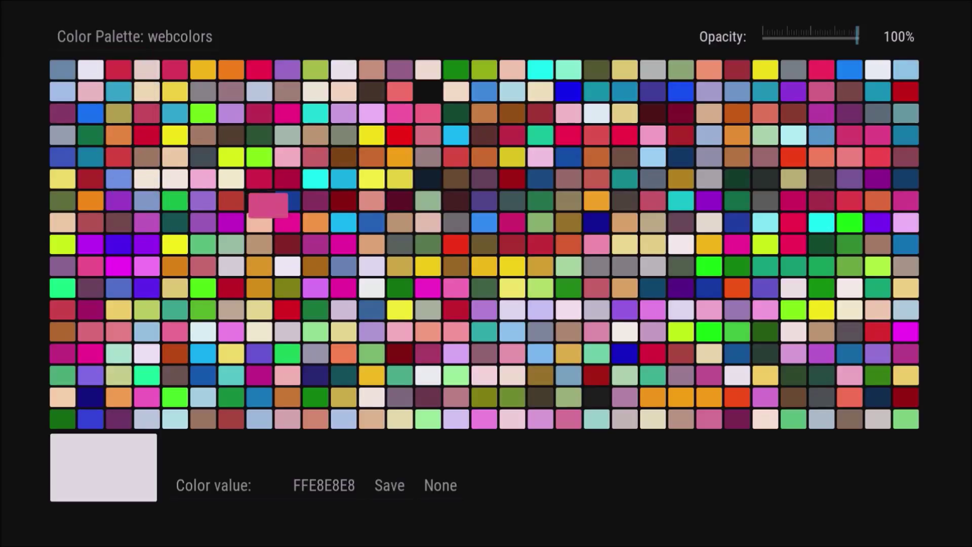
pyautogui.press('Right')
pyautogui.press('Right')
pyautogui.press('Right')
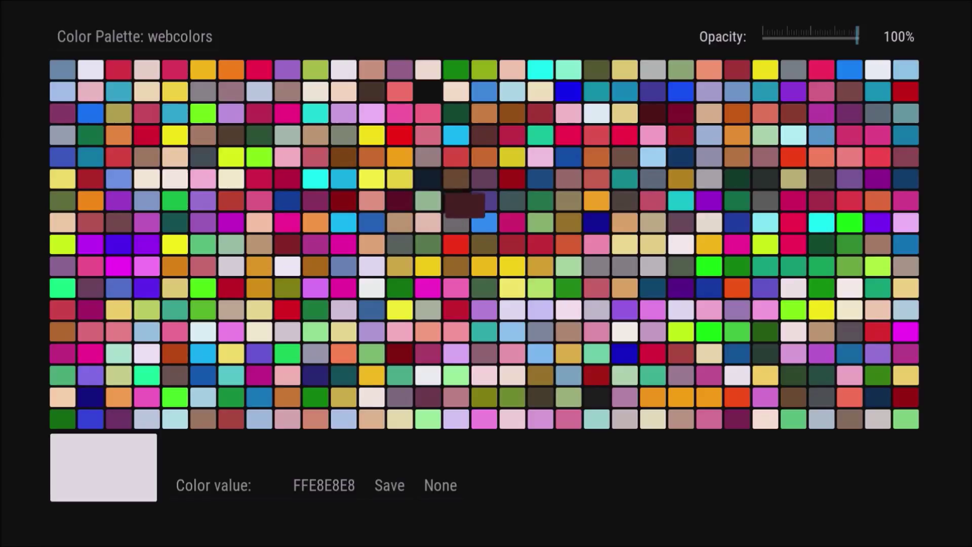
pyautogui.press('Left')
pyautogui.press('Left')
pyautogui.press('Left')
pyautogui.press('Left')
pyautogui.press('Left')
pyautogui.press('Left')
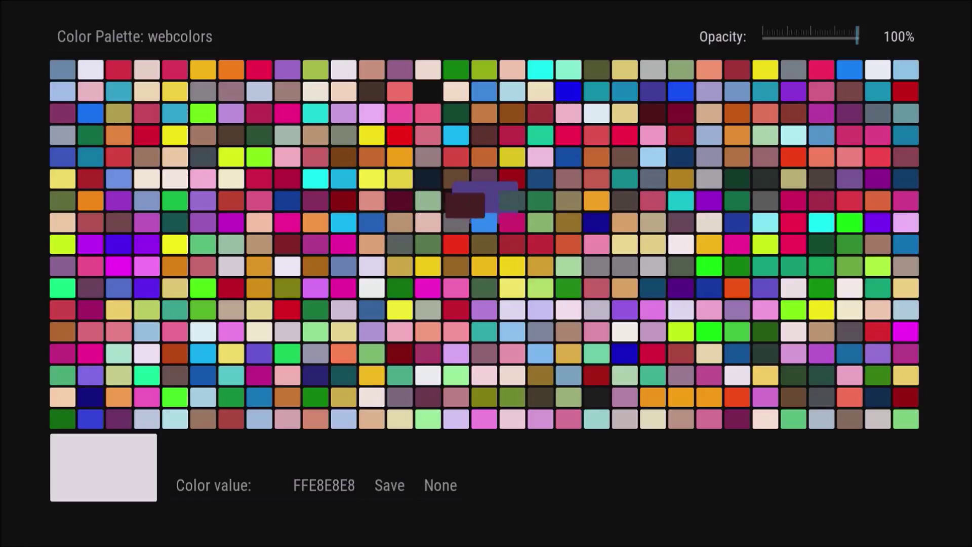
pyautogui.press('Left')
pyautogui.press('Left')
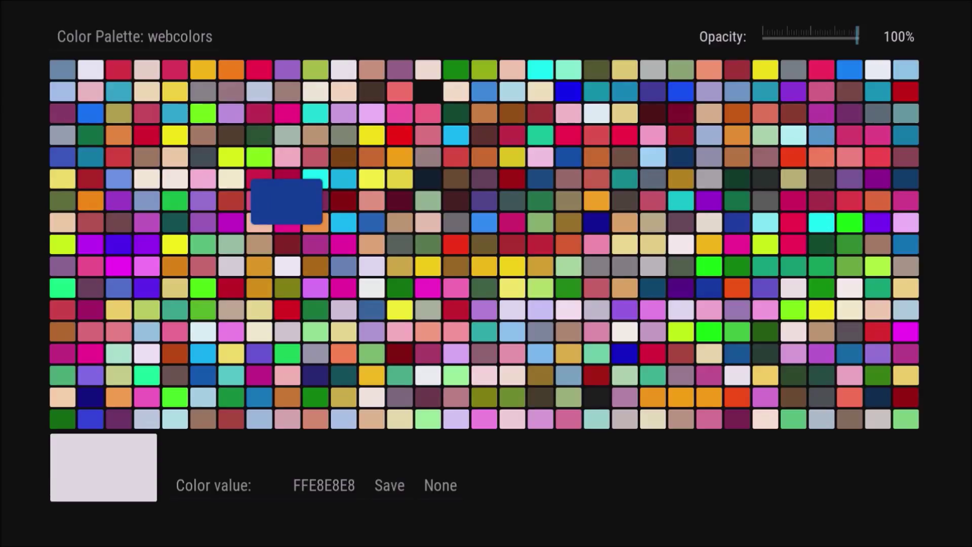
pyautogui.press('Return')
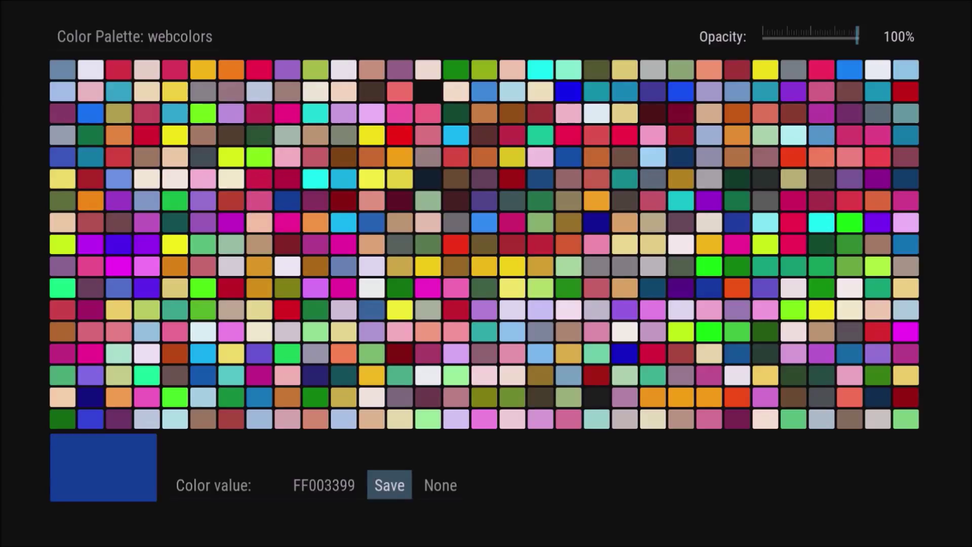
# Step: Look through the further rows of swatches in the webcolors palette
pyautogui.click(135, 36)
pyautogui.press('Down')
pyautogui.press('Down')
pyautogui.press('Down')
pyautogui.press('Down')
pyautogui.press('Down')
pyautogui.press('Down')
pyautogui.press('Down')
pyautogui.press('Down')
pyautogui.press('Down')
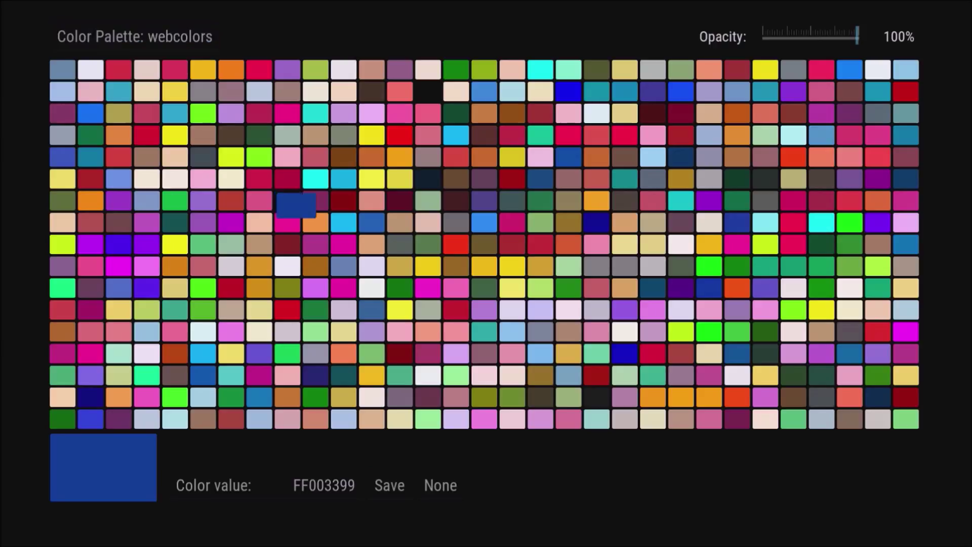
pyautogui.press('Down')
pyautogui.press('Down')
pyautogui.press('Down')
pyautogui.press('Down')
pyautogui.press('Down')
pyautogui.press('Down')
pyautogui.press('Down')
pyautogui.press('Down')
pyautogui.press('Down')
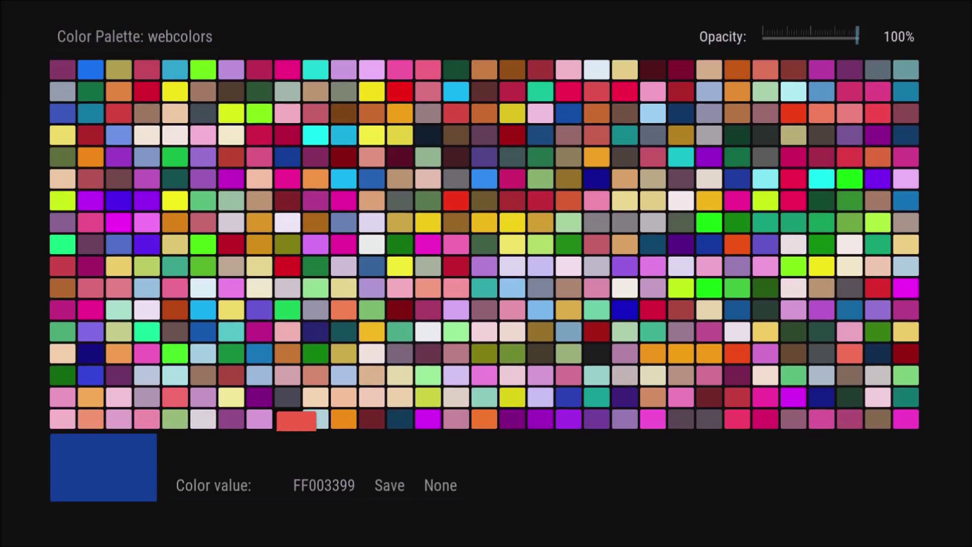
# Step: Save the chosen dark blue FF003399 as the Menu Bar color
pyautogui.press('Down')
pyautogui.press('Down')
pyautogui.press('Up')
pyautogui.press('Down')
pyautogui.press('Right')
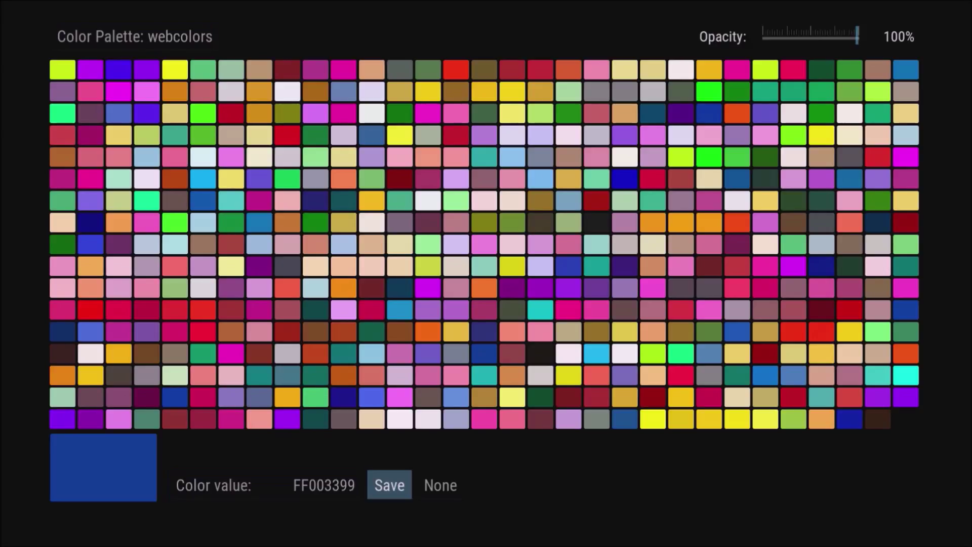
pyautogui.press('Return')
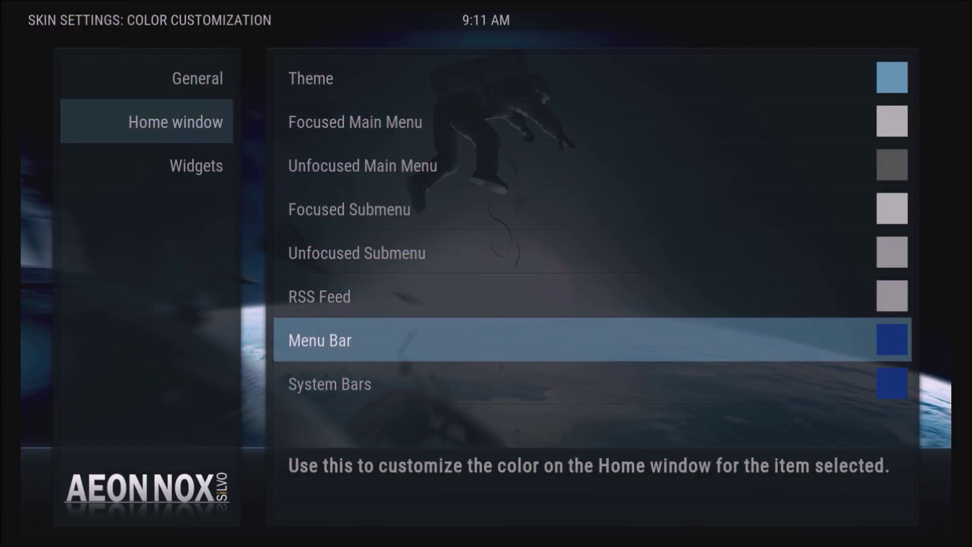
# Step: Open the color picker for the Home window's System Bars and switch it to the webcolors palette
pyautogui.press('Down')
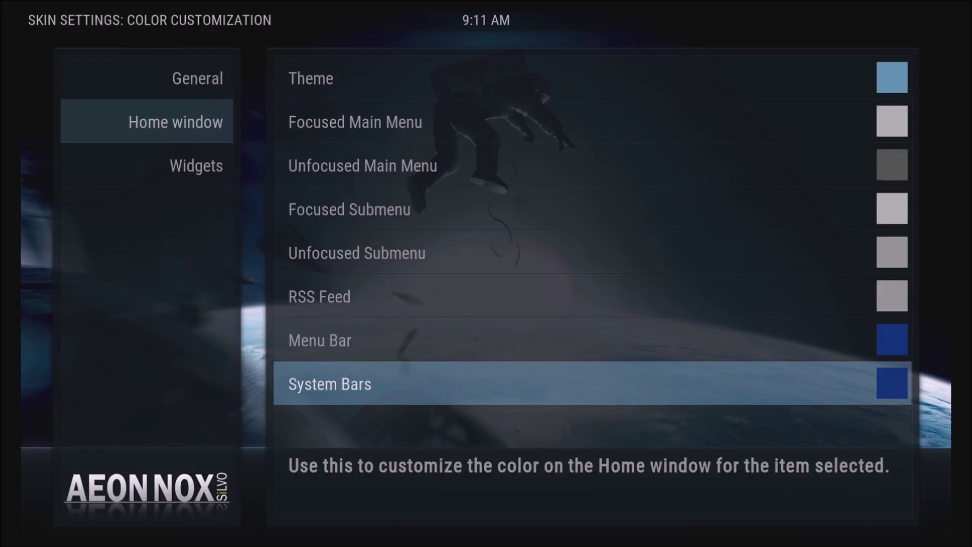
pyautogui.press('Return')
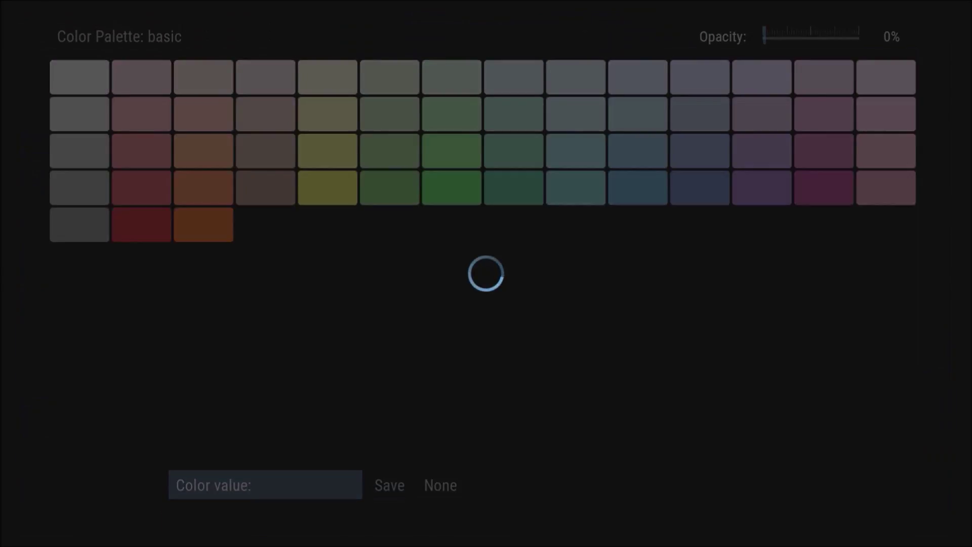
pyautogui.press('Up')
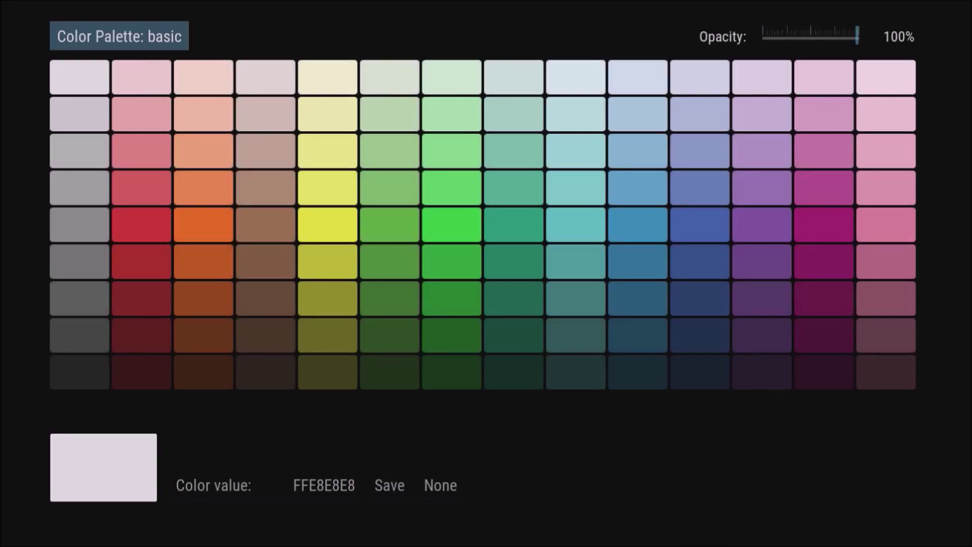
pyautogui.press('Return')
pyautogui.press('Down')
pyautogui.press('Down')
pyautogui.press('Escape')
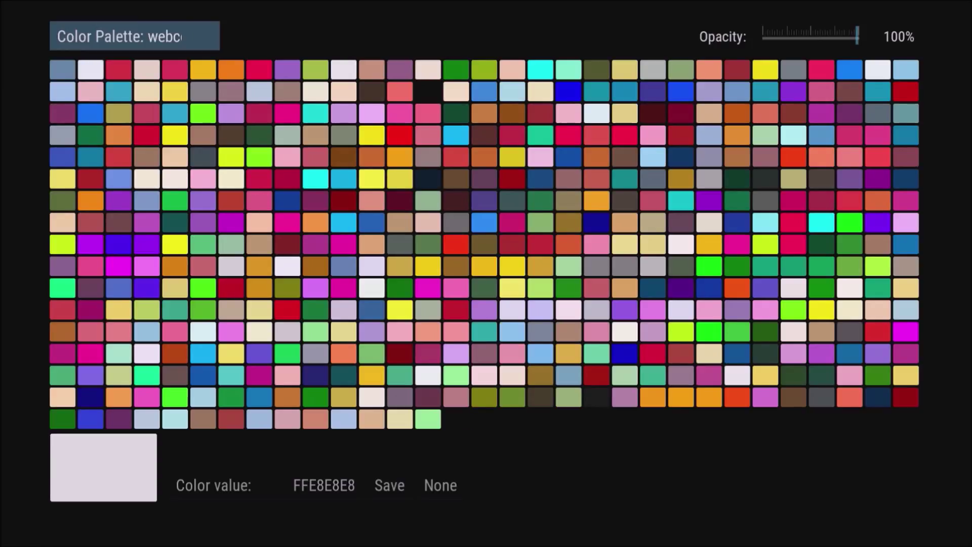
# Step: Choose the dark red swatch FFA40000 from the webcolors palette and save it as the System Bars color
pyautogui.press('Down')
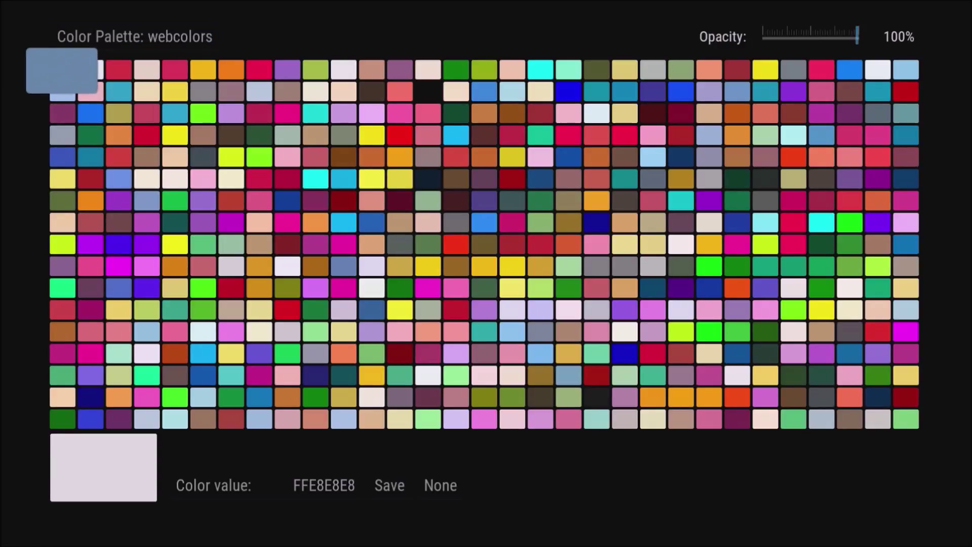
pyautogui.press('Right')
pyautogui.press('Right')
pyautogui.press('Right')
pyautogui.press('Right')
pyautogui.press('Right')
pyautogui.press('Right')
pyautogui.press('Right')
pyautogui.press('Right')
pyautogui.press('Right')
pyautogui.press('Right')
pyautogui.press('Right')
pyautogui.press('Down')
pyautogui.press('Down')
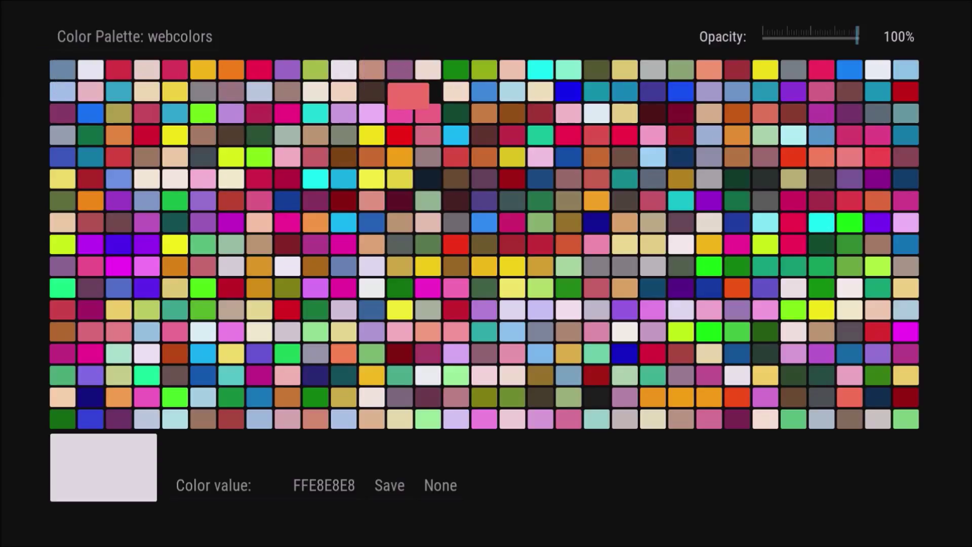
pyautogui.press('Down')
pyautogui.press('Down')
pyautogui.press('Down')
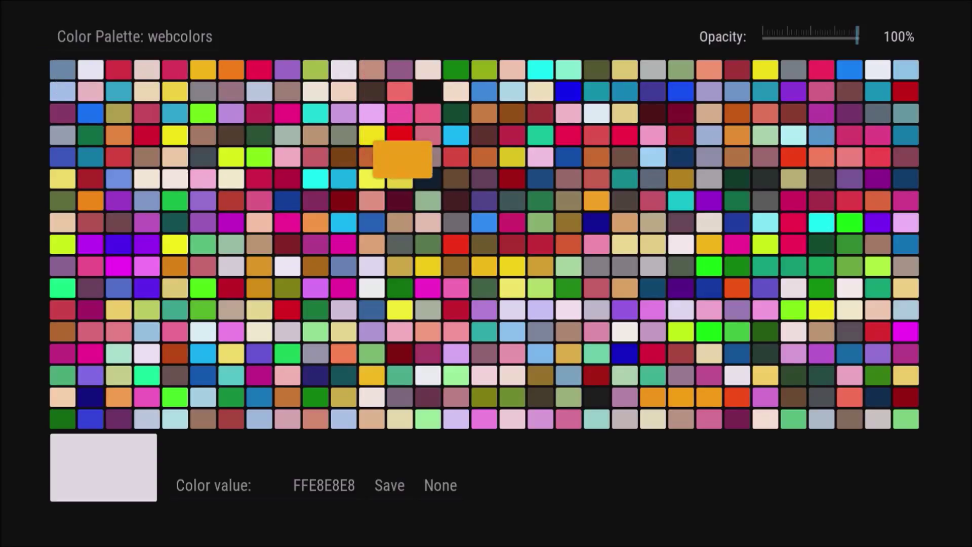
pyautogui.press('Right')
pyautogui.press('Right')
pyautogui.press('Right')
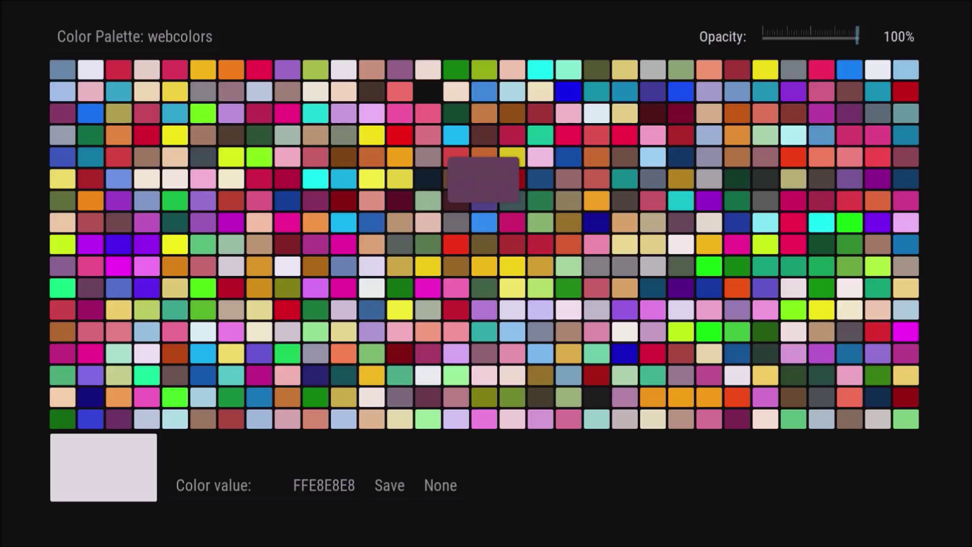
pyautogui.press('Right')
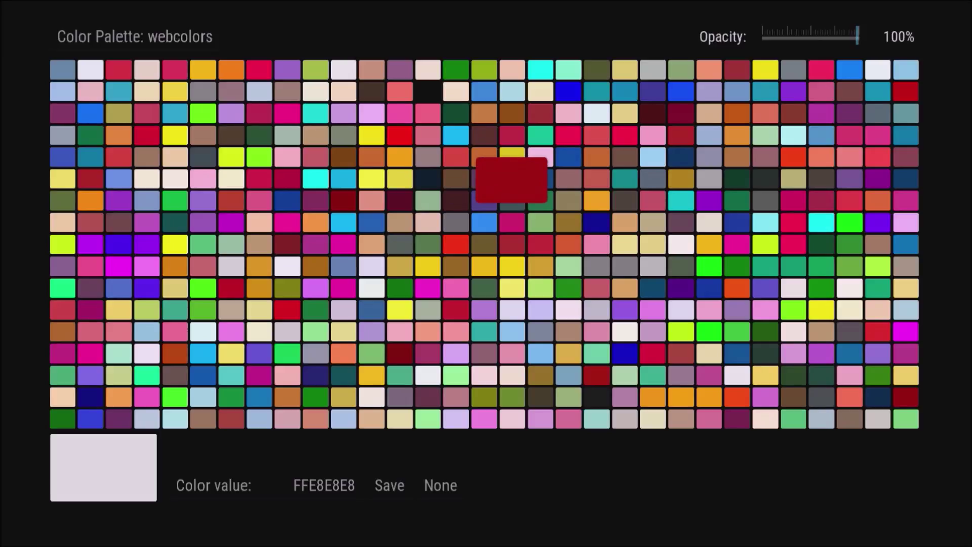
pyautogui.press('Return')
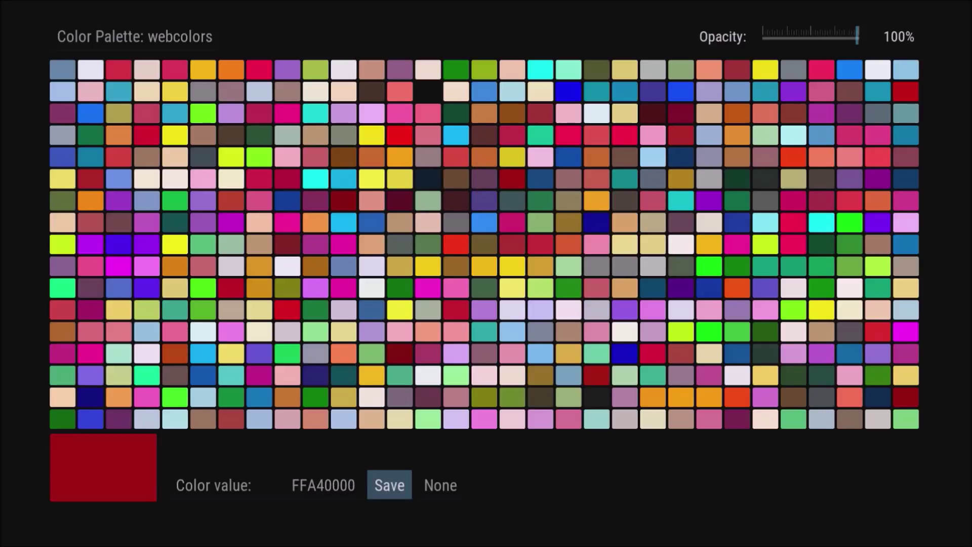
pyautogui.press('Return')
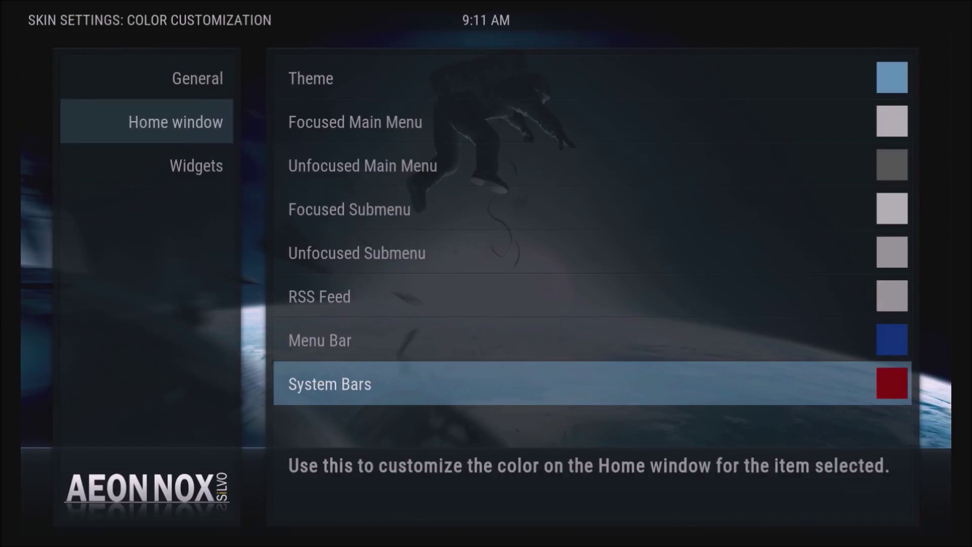
# Step: Return to the home screen and check the new bar colors on the System submenu and the Apps item
pyautogui.press('Escape')
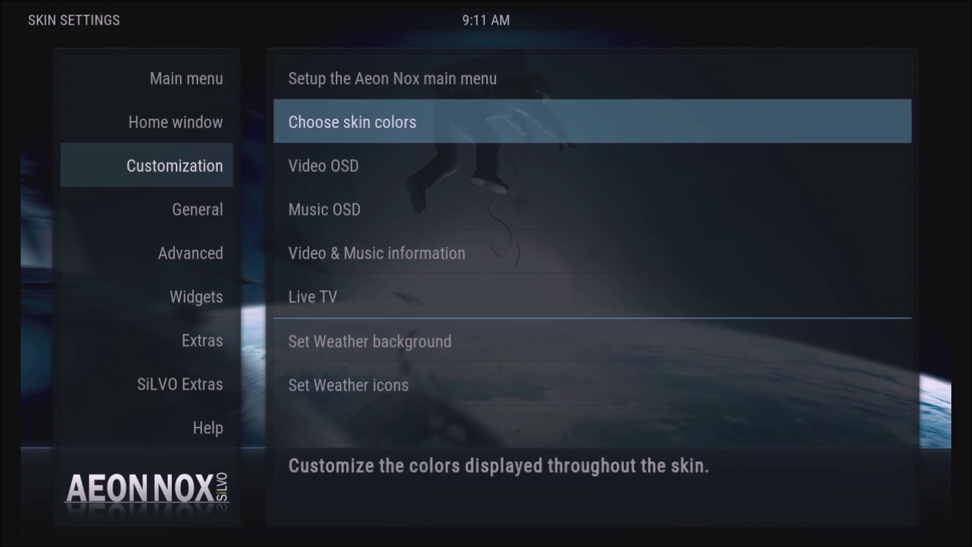
pyautogui.press('Escape')
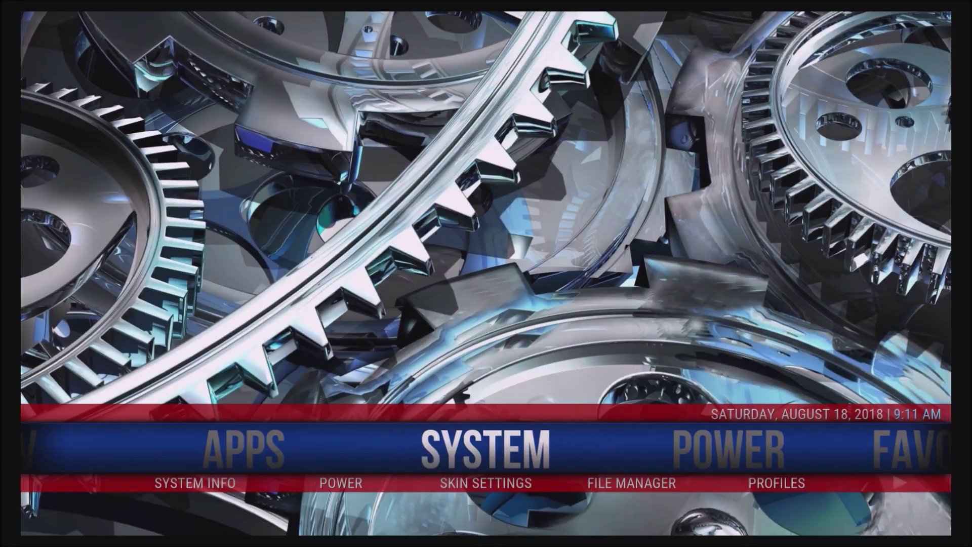
pyautogui.press('Down')
pyautogui.press('Left')
pyautogui.press('Left')
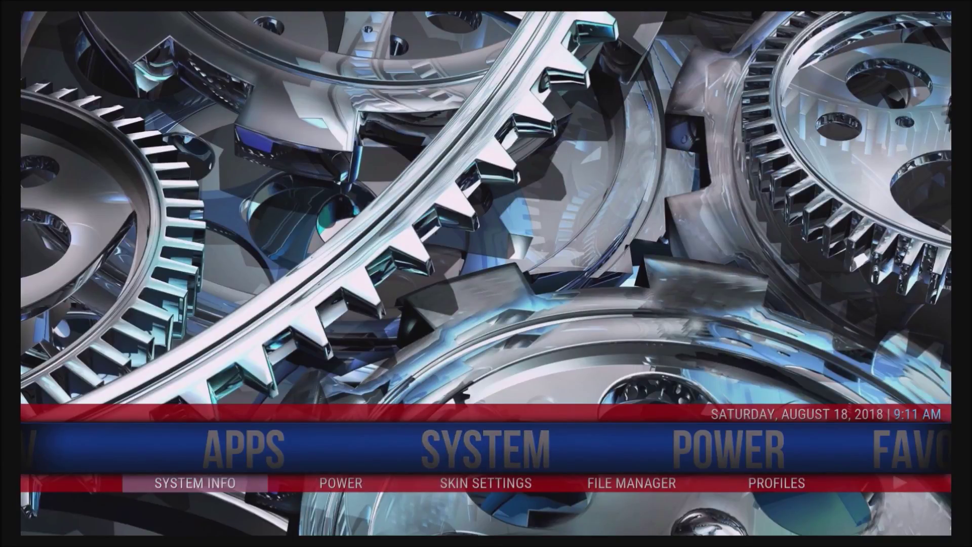
pyautogui.press('Right')
pyautogui.press('Right')
pyautogui.press('Left')
pyautogui.press('Left')
pyautogui.press('Right')
pyautogui.press('Right')
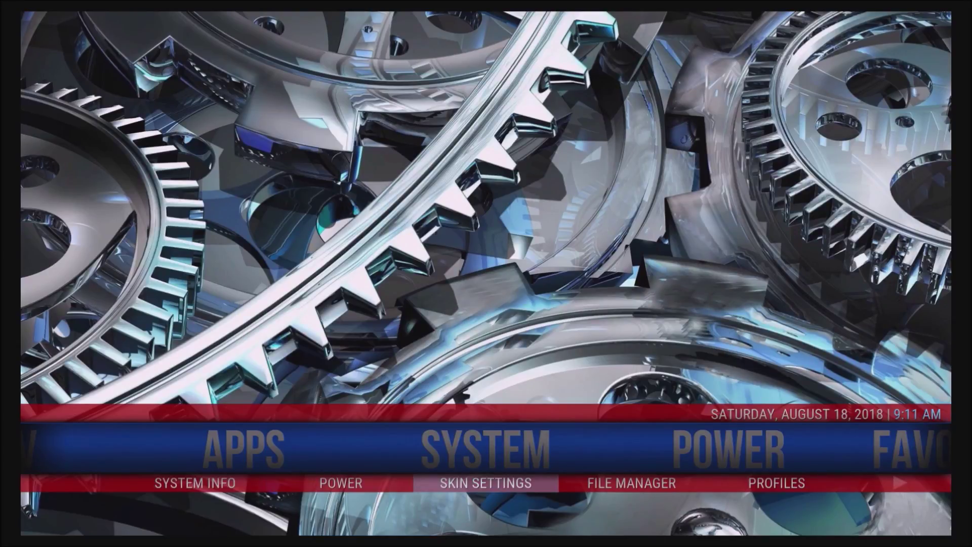
pyautogui.press('Up')
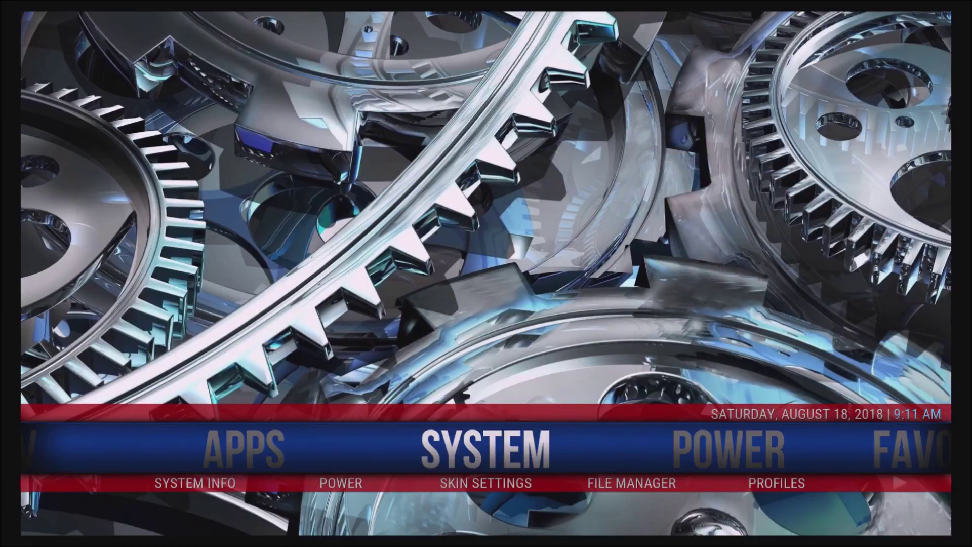
pyautogui.press('Left')
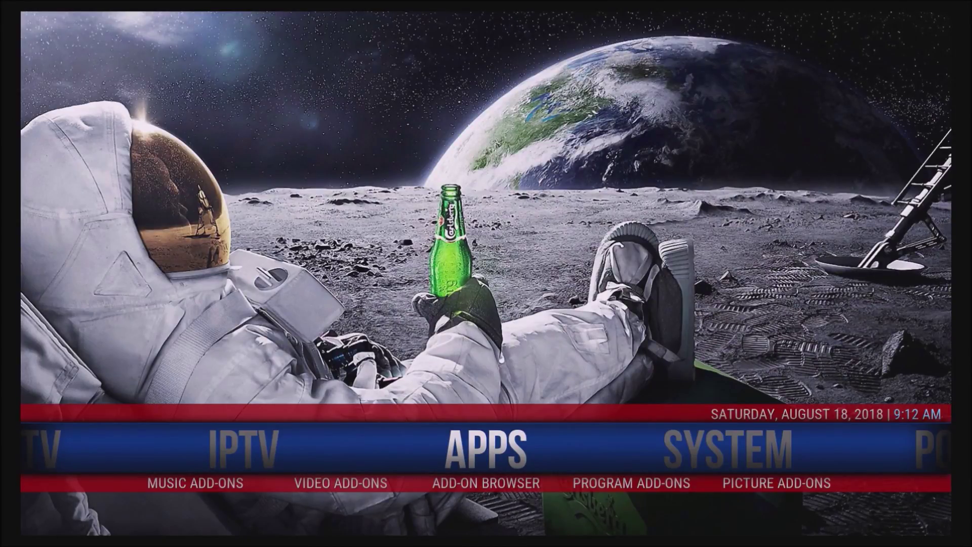
# Step: Open the skin color customization from the skin settings and go to the Home window color entries
pyautogui.press('Right')
pyautogui.press('Return')
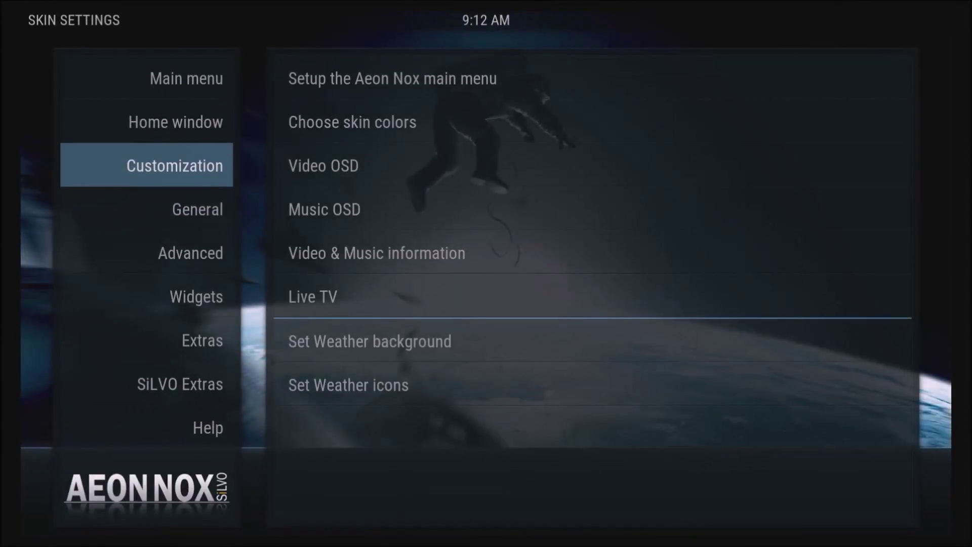
pyautogui.press('Right')
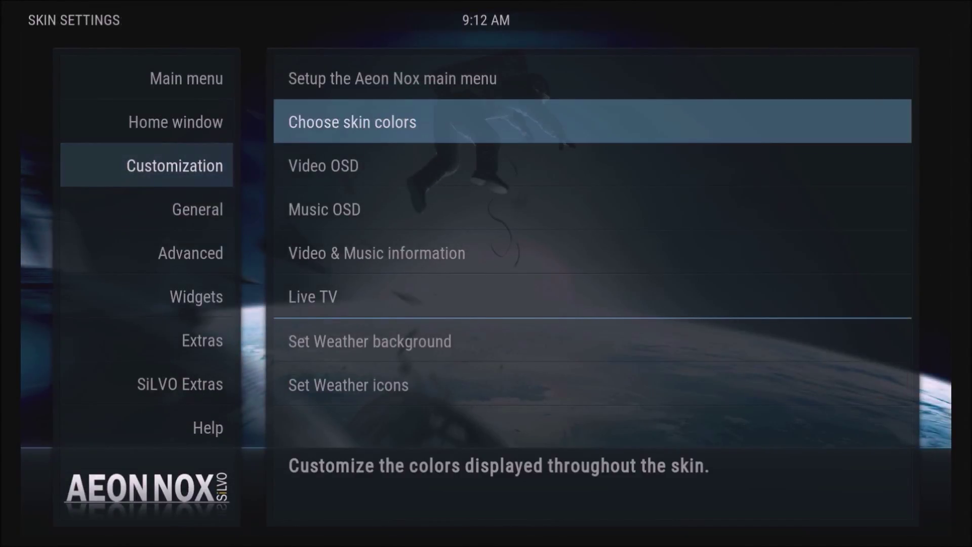
pyautogui.press('Return')
pyautogui.press('Right')
pyautogui.press('Up')
pyautogui.press('Up')
pyautogui.press('Up')
pyautogui.press('Up')
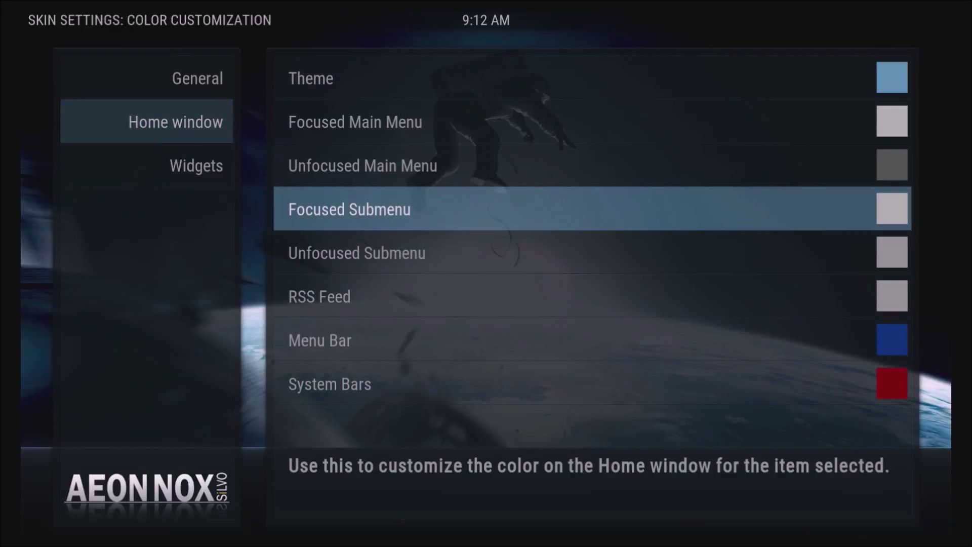
# Step: Open the color picker for the Home window's Focused Main Menu
pyautogui.press('Down')
pyautogui.press('Up')
pyautogui.press('Up')
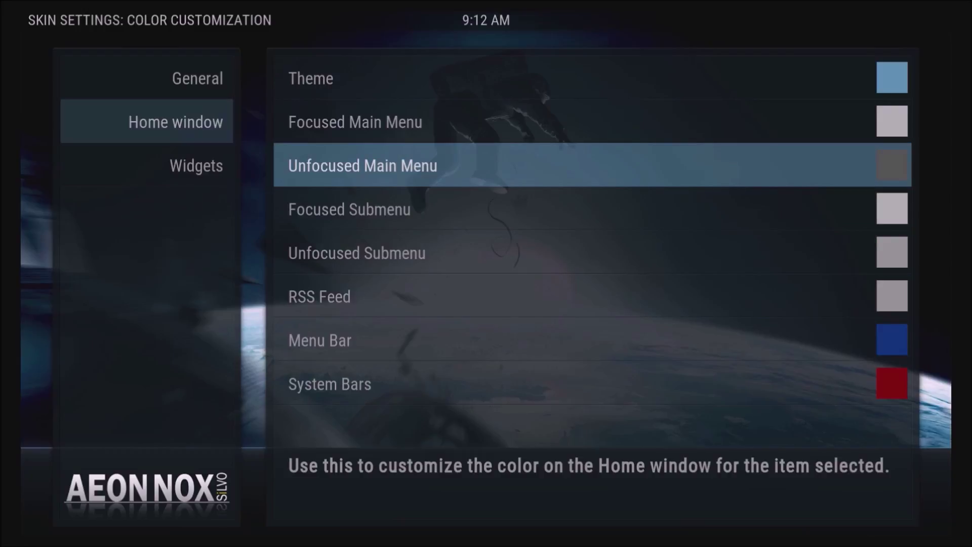
pyautogui.press('Up')
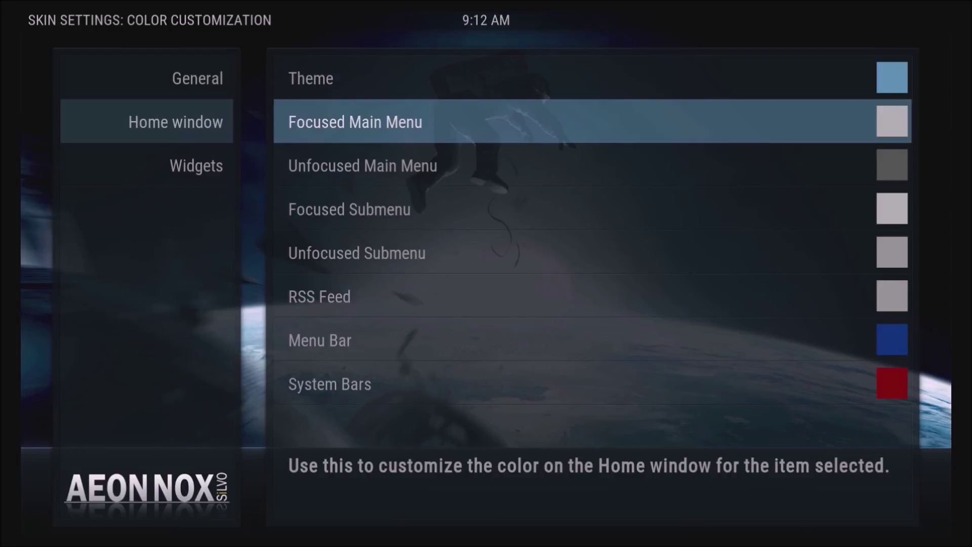
pyautogui.press('Down')
pyautogui.press('Up')
pyautogui.press('Return')
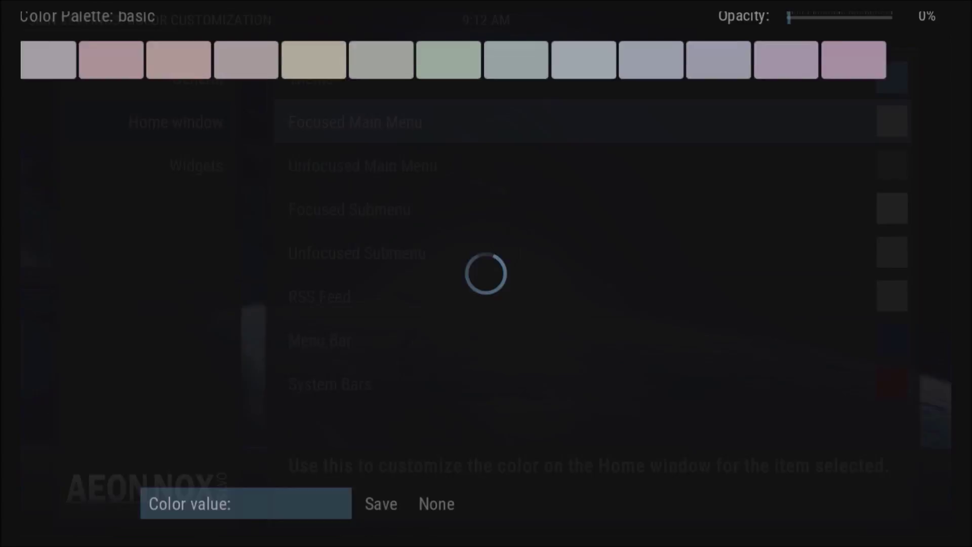
# Step: Choose the bright yellow swatch FFEDED31 from the basic palette and save it as the Focused Main Menu color
pyautogui.press('Right')
pyautogui.press('Right')
pyautogui.press('Right')
pyautogui.press('Right')
pyautogui.press('Right')
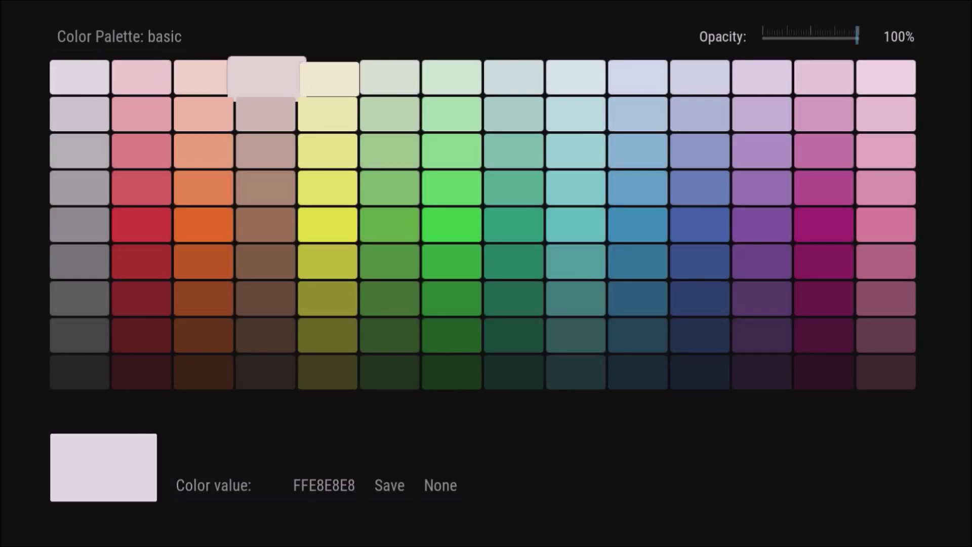
pyautogui.press('Left')
pyautogui.press('Down')
pyautogui.press('Down')
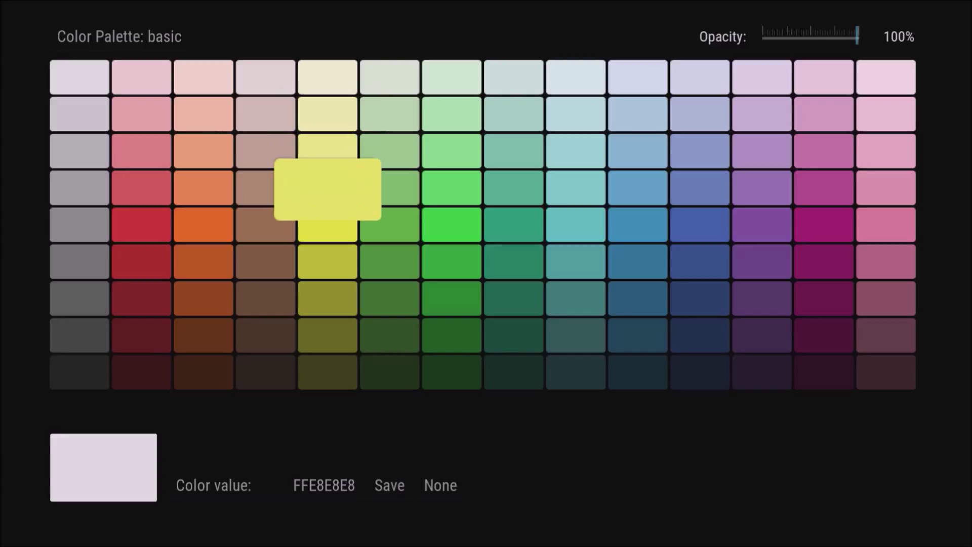
pyautogui.press('Down')
pyautogui.press('Return')
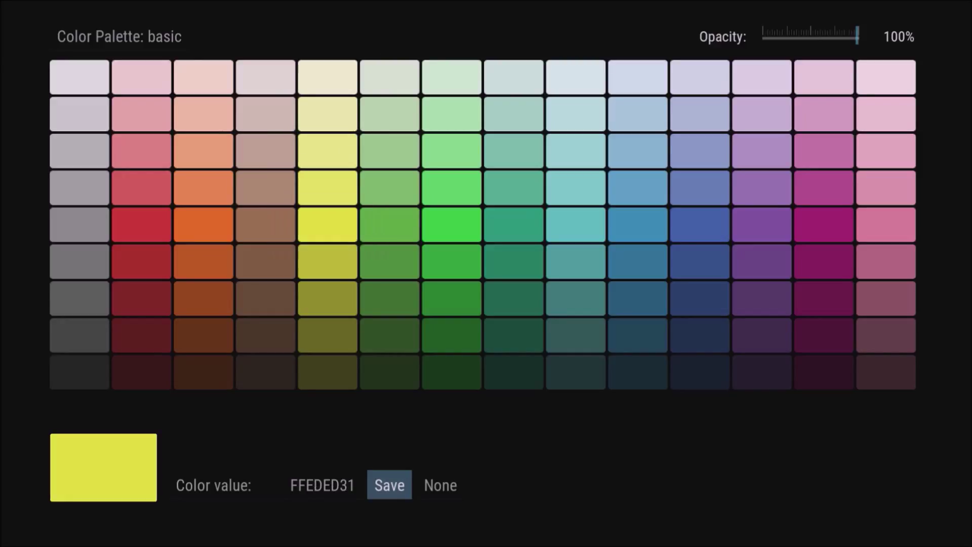
pyautogui.press('Return')
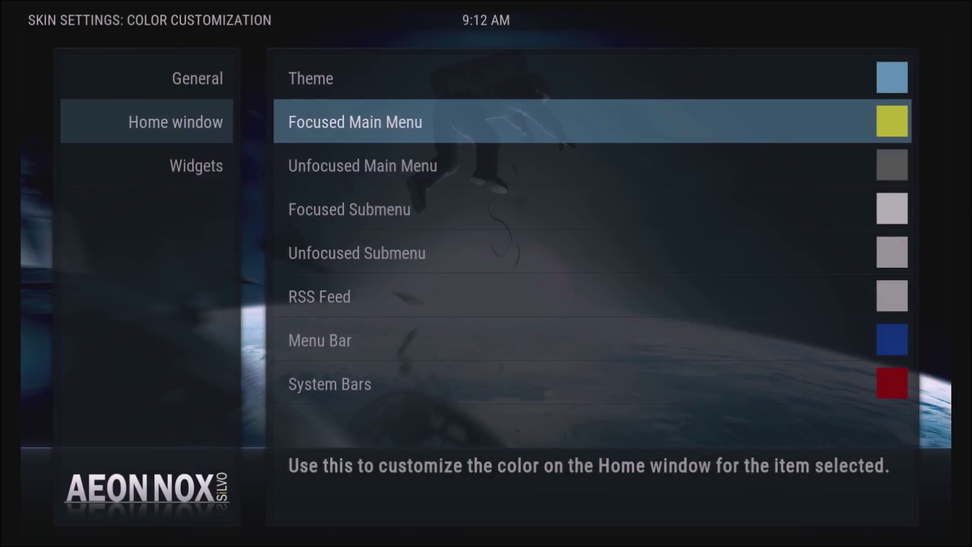
# Step: Return to the home screen and check the focused menu color on the System, Apps and Power items
pyautogui.press('BackSpace')
pyautogui.press('BackSpace')
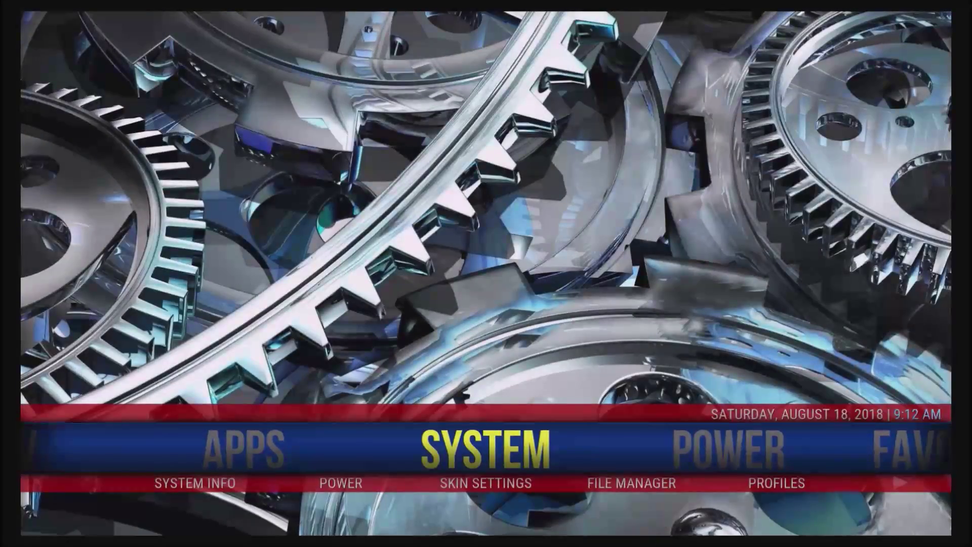
pyautogui.press('Left')
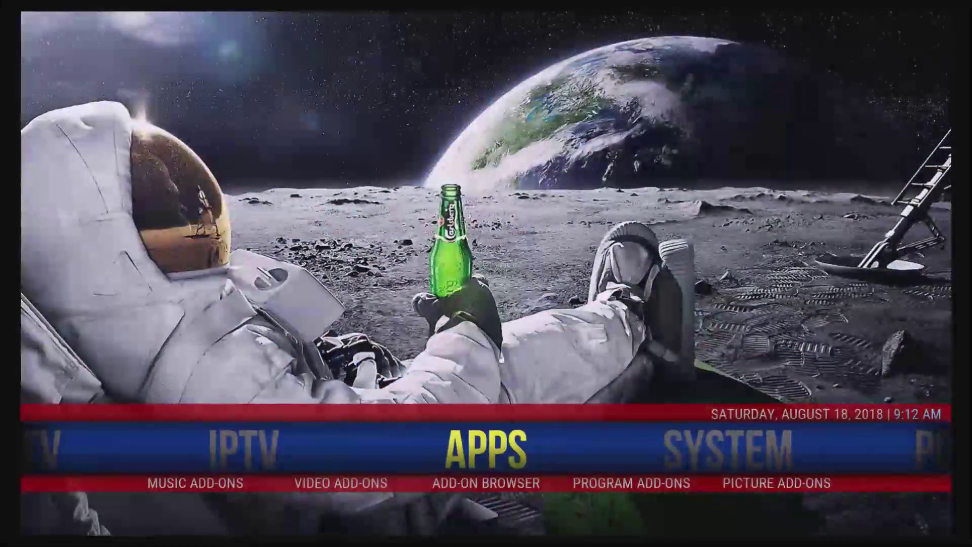
pyautogui.press('Left')
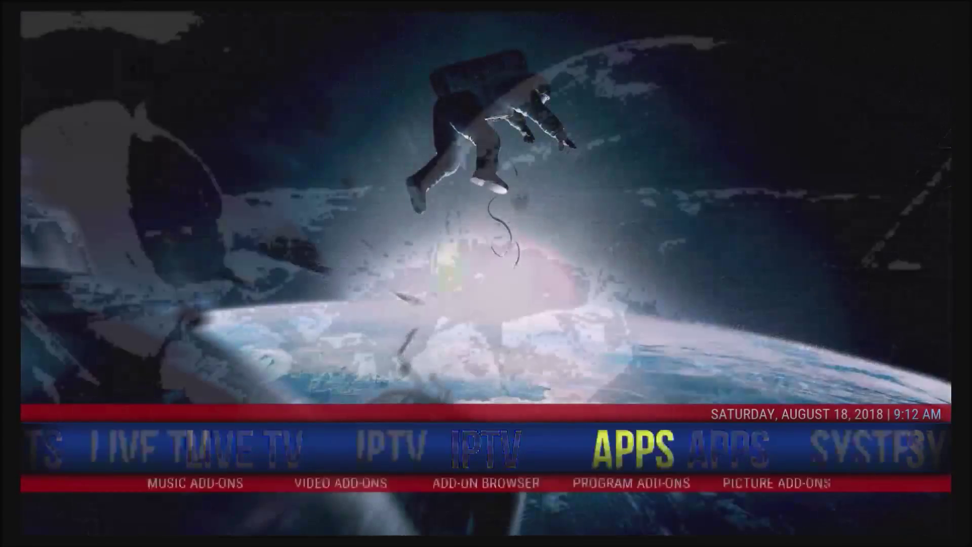
pyautogui.press('Right')
pyautogui.press('Right')
pyautogui.press('Right')
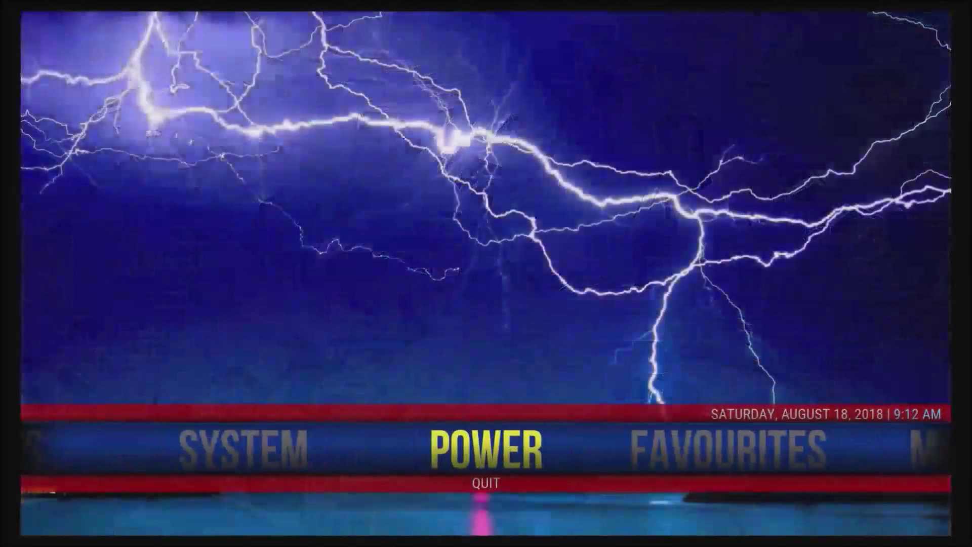
pyautogui.press('Down')
pyautogui.press('Up')
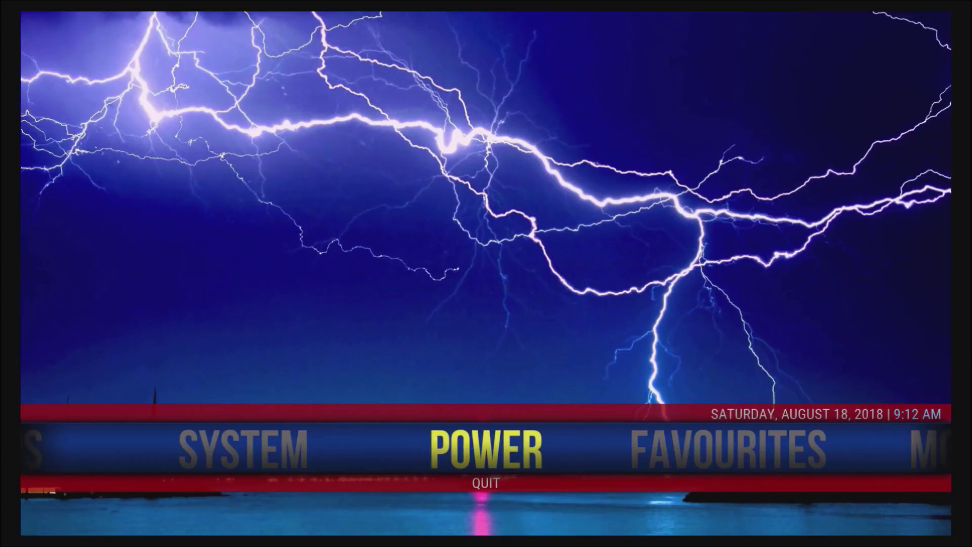
pyautogui.press('Left')
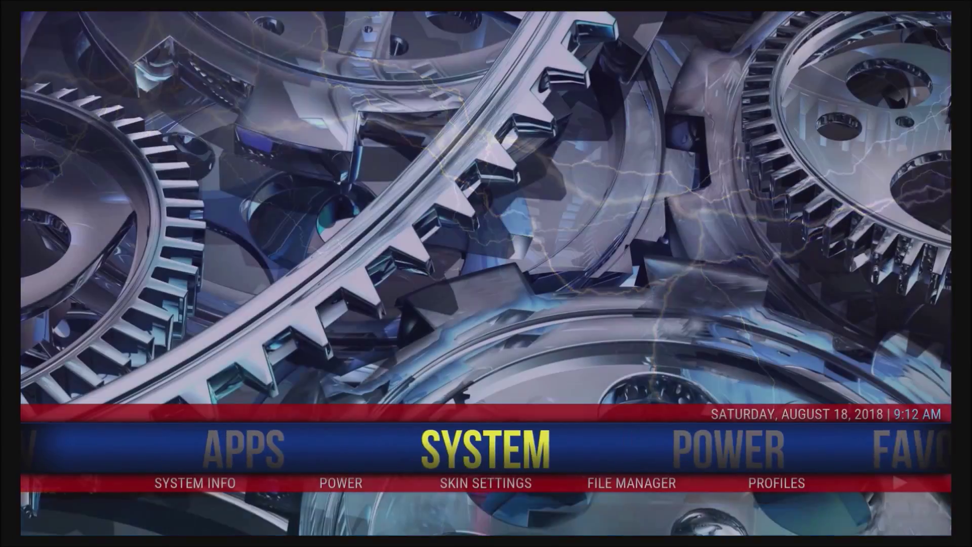
# Step: Reopen the skin color customization through the System item's Skin Settings and enter the Home window color list
pyautogui.press('Down')
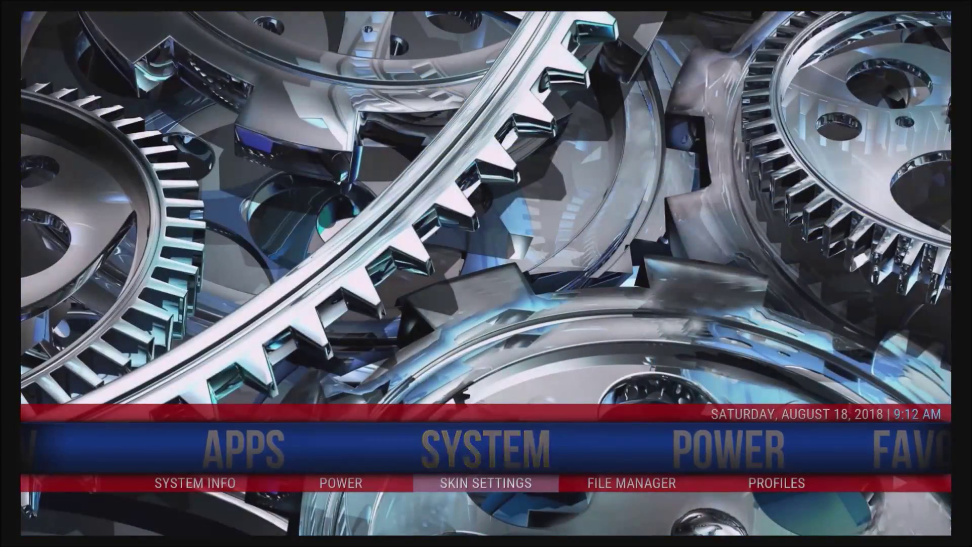
pyautogui.press('Return')
pyautogui.press('Right')
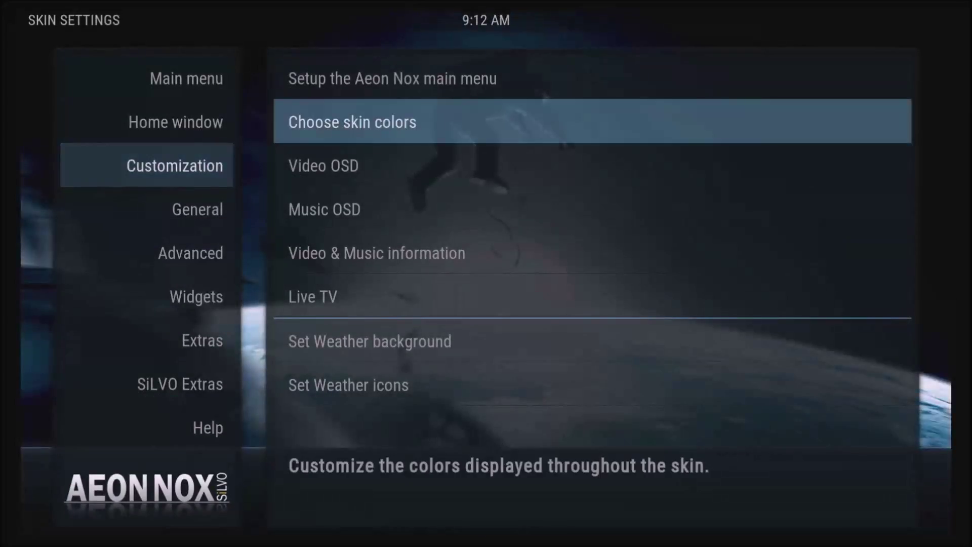
pyautogui.press('Return')
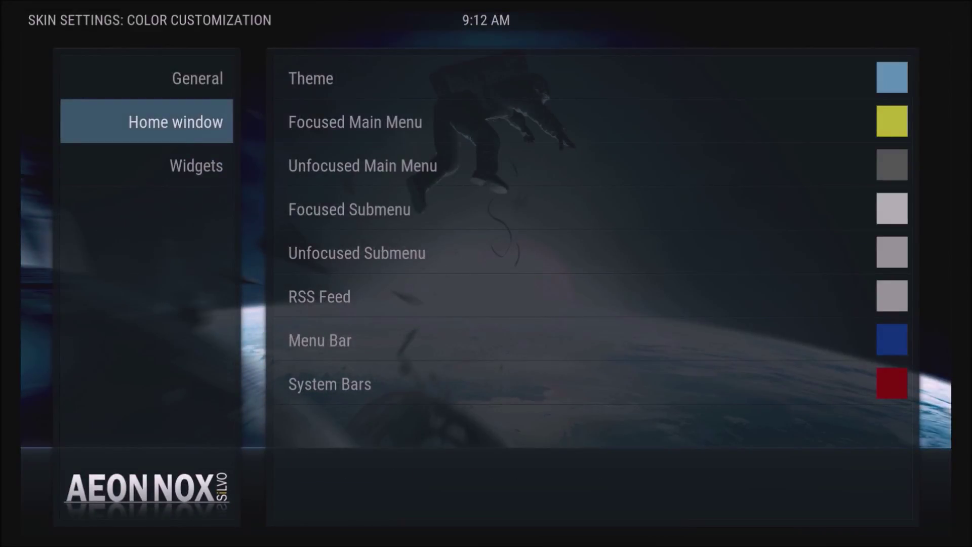
pyautogui.press('Right')
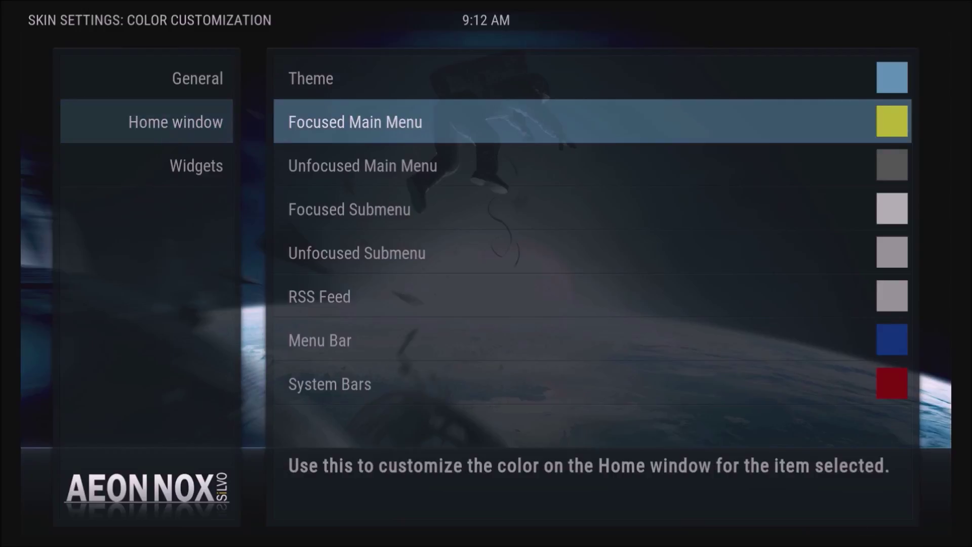
# Step: Look through the Home window color entries and switch to the General color category
pyautogui.press('Down')
pyautogui.press('Down')
pyautogui.press('Down')
pyautogui.press('Down')
pyautogui.press('Up')
pyautogui.press('Up')
pyautogui.press('Up')
pyautogui.press('Up')
pyautogui.press('Up')
pyautogui.press('Left')
pyautogui.press('Up')
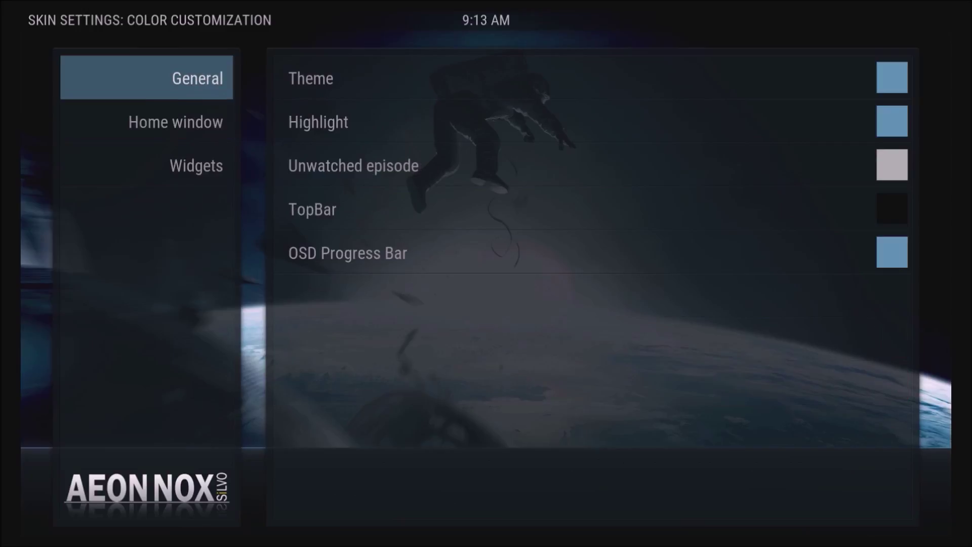
# Step: Examine the General color options: Theme, Highlight, Unwatched episode, TopBar and OSD Progress Bar
pyautogui.press('Right')
pyautogui.press('Down')
pyautogui.press('Down')
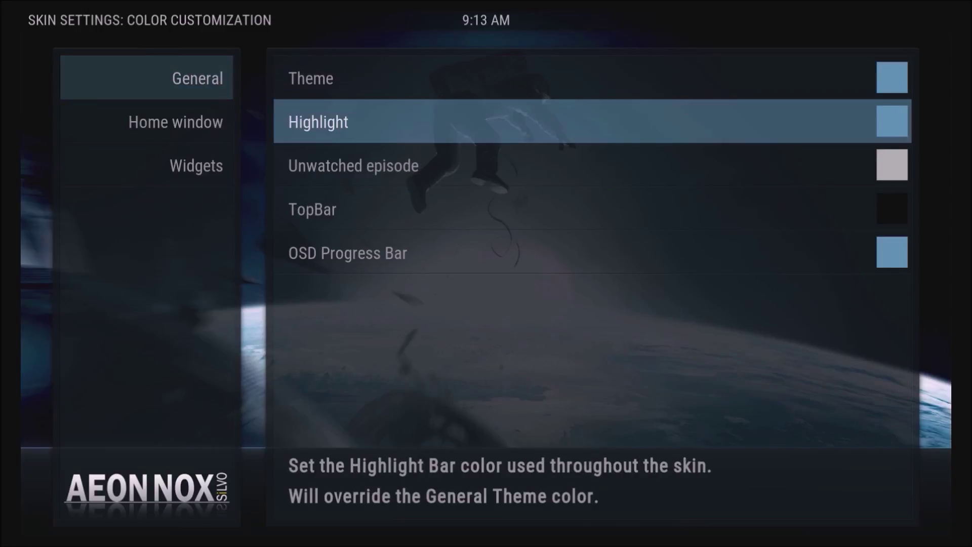
pyautogui.press('Down')
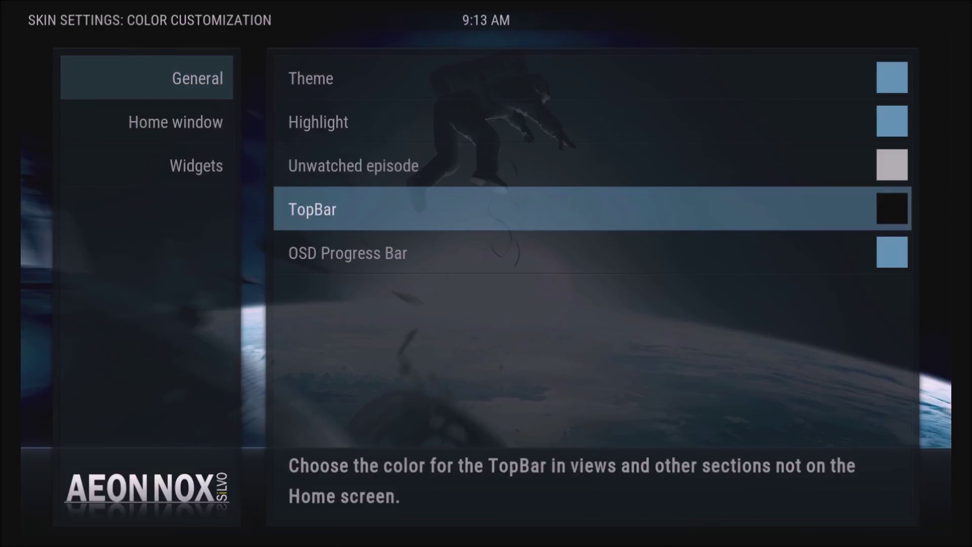
pyautogui.press('Down')
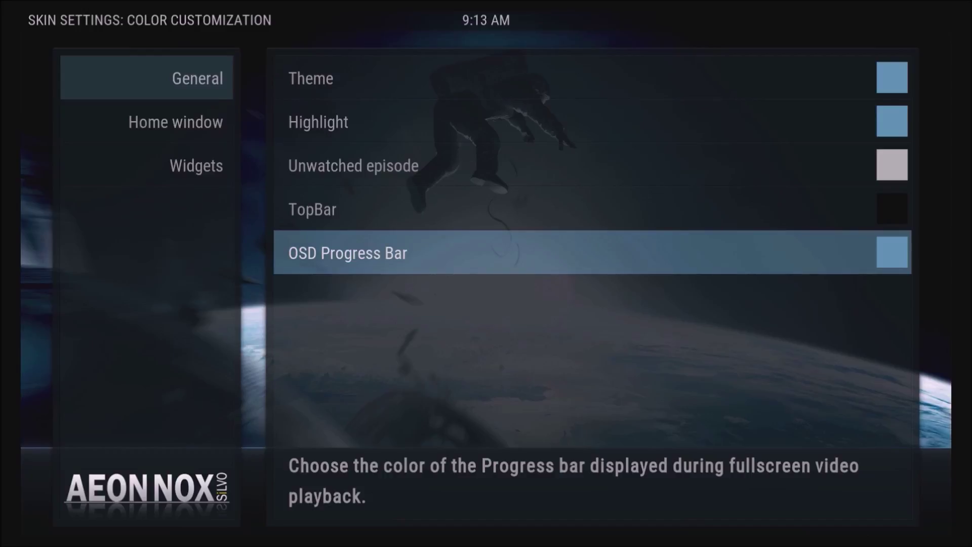
pyautogui.press('Up')
pyautogui.press('Up')
pyautogui.press('Up')
pyautogui.press('Up')
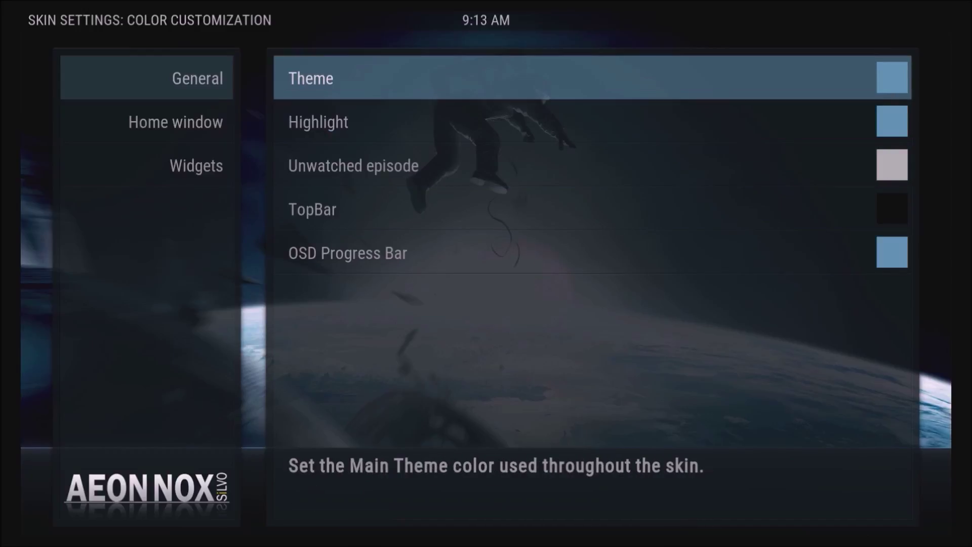
# Step: Go back to the Home window colors and open the color picker for the Menu Bar
pyautogui.press('Left')
pyautogui.press('Down')
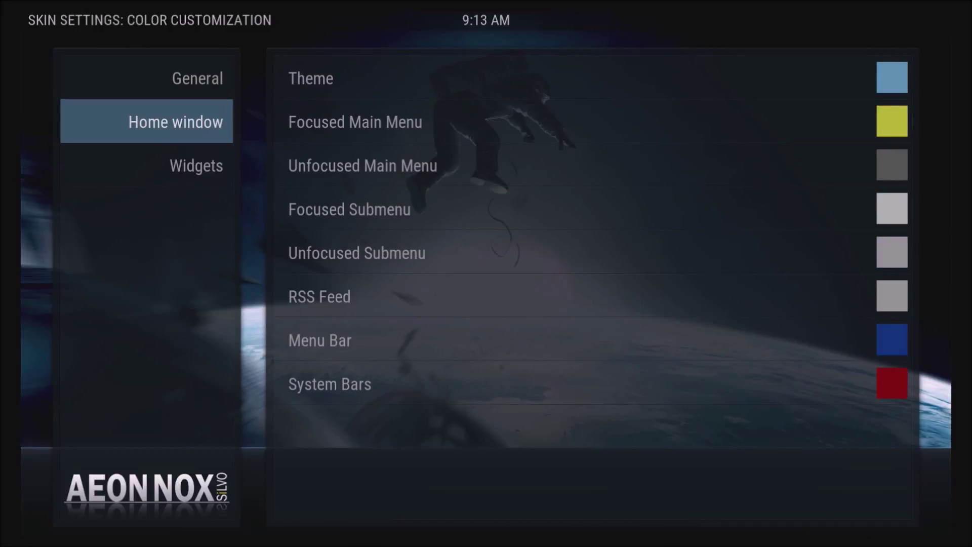
pyautogui.press('Right')
pyautogui.press('Down')
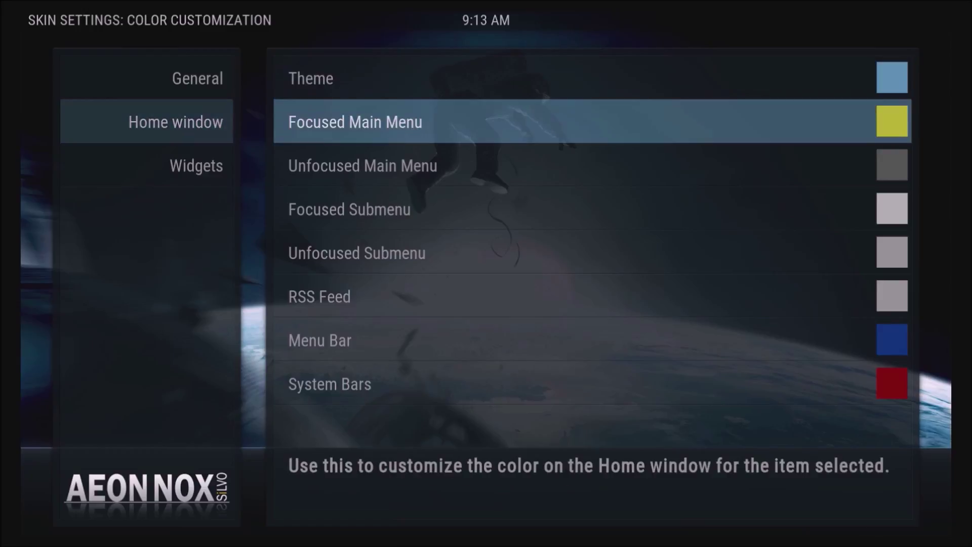
pyautogui.press('Down')
pyautogui.press('Down')
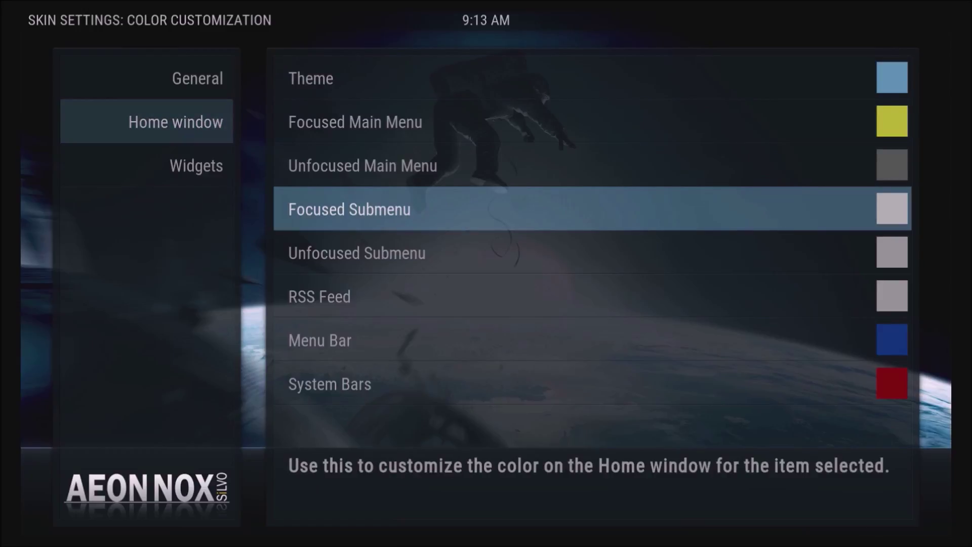
pyautogui.press('Down')
pyautogui.press('Down')
pyautogui.press('Down')
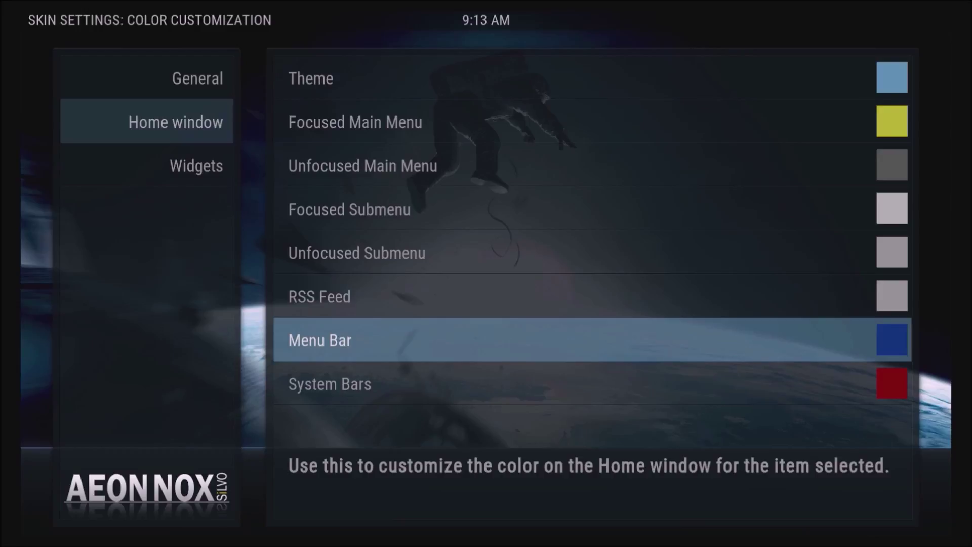
pyautogui.press('Return')
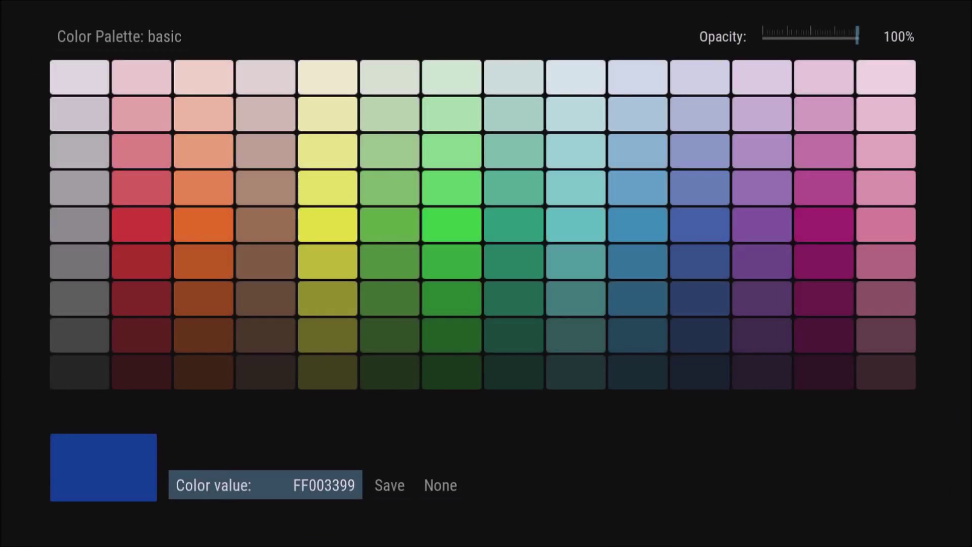
# Step: Open the Menu Bar's color value for manual entry and close the entry without editing it
pyautogui.click(119, 36)
pyautogui.press('Up')
pyautogui.press('Right')
pyautogui.press('Left')
pyautogui.press('Return')
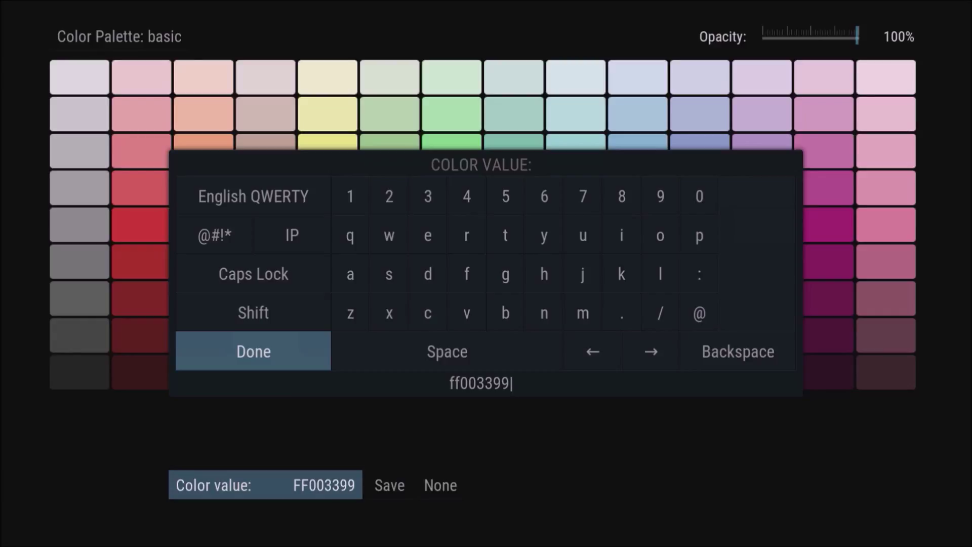
pyautogui.press('Return')
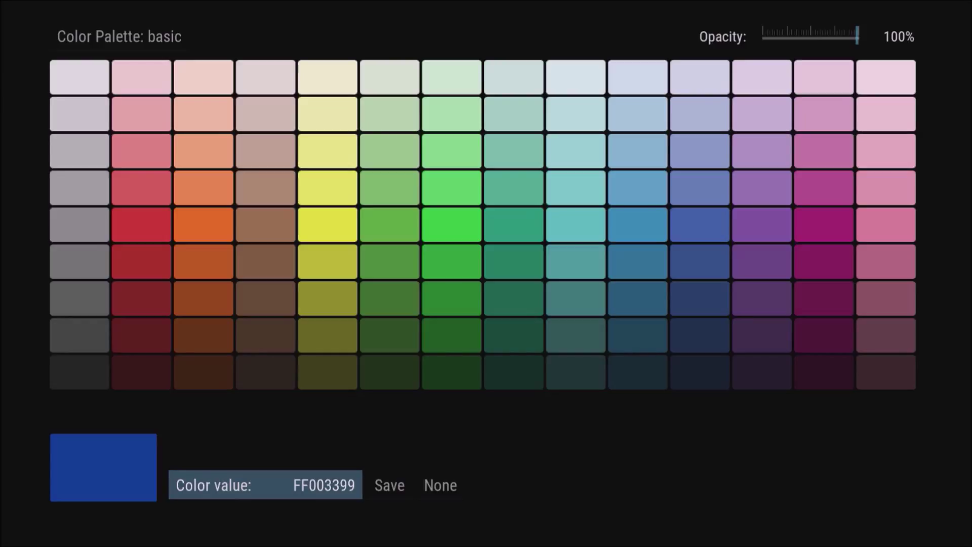
# Step: Switch the Menu Bar color picker to the rainbow palette
pyautogui.press('Up')
pyautogui.press('Up')
pyautogui.press('Return')
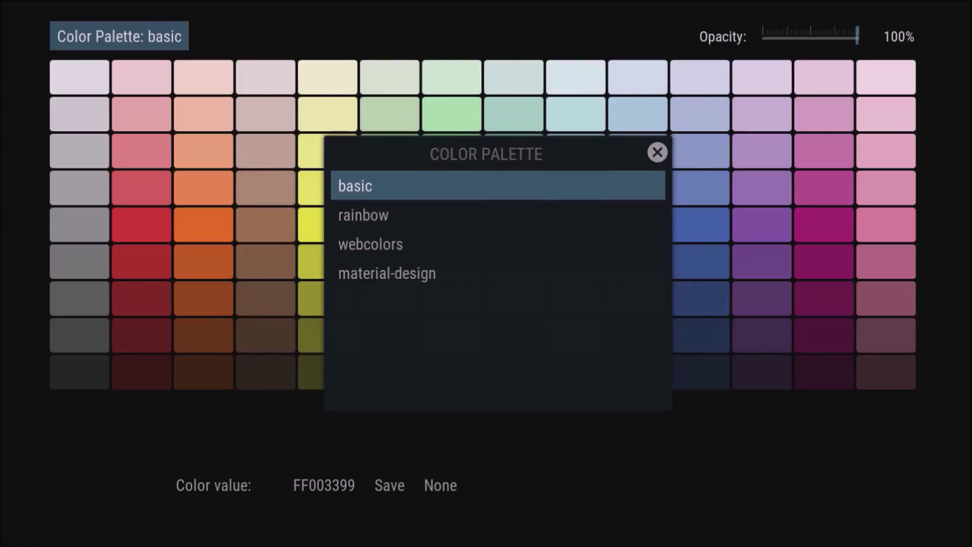
pyautogui.press('Down')
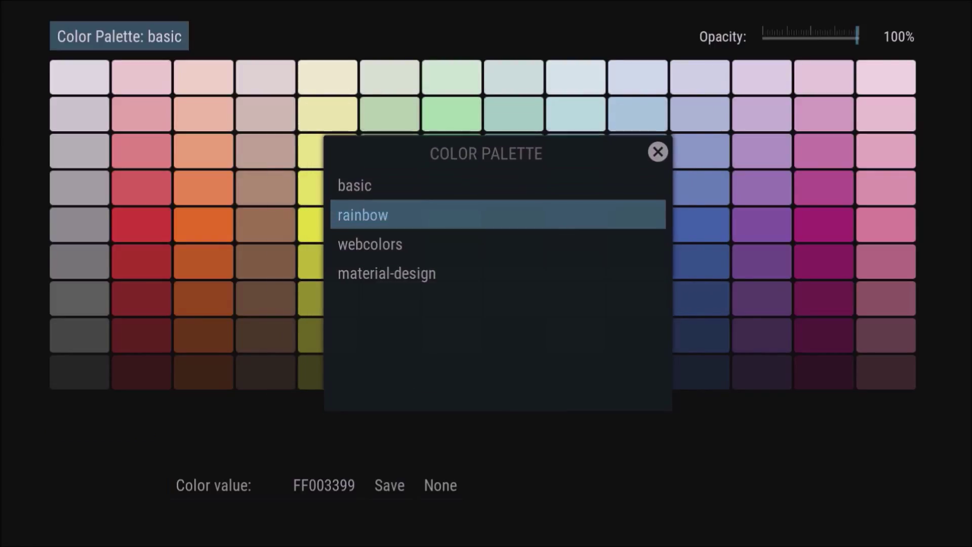
pyautogui.press('Return')
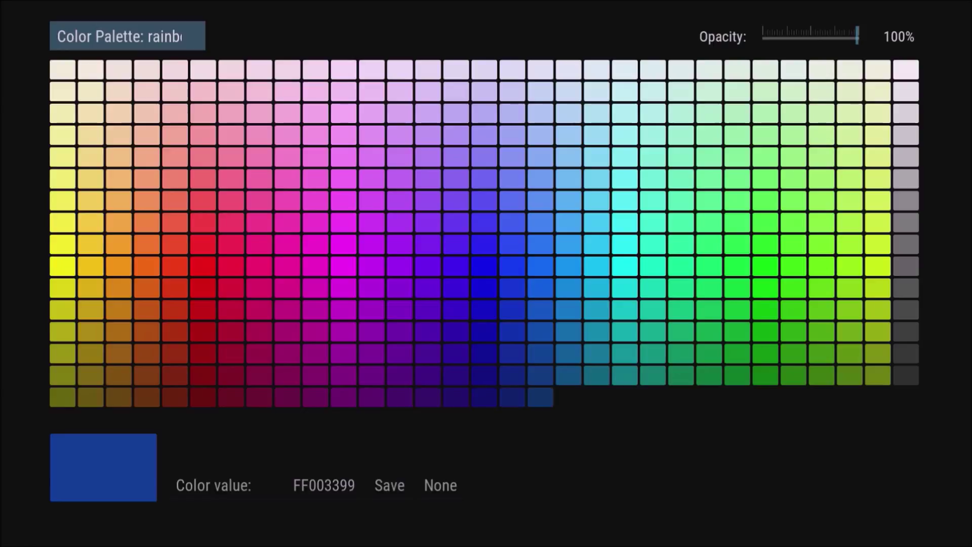
# Step: Browse the rainbow palette down to the dark blue shades for the Menu Bar
pyautogui.press('Down')
pyautogui.press('Down')
pyautogui.press('Down')
pyautogui.press('Down')
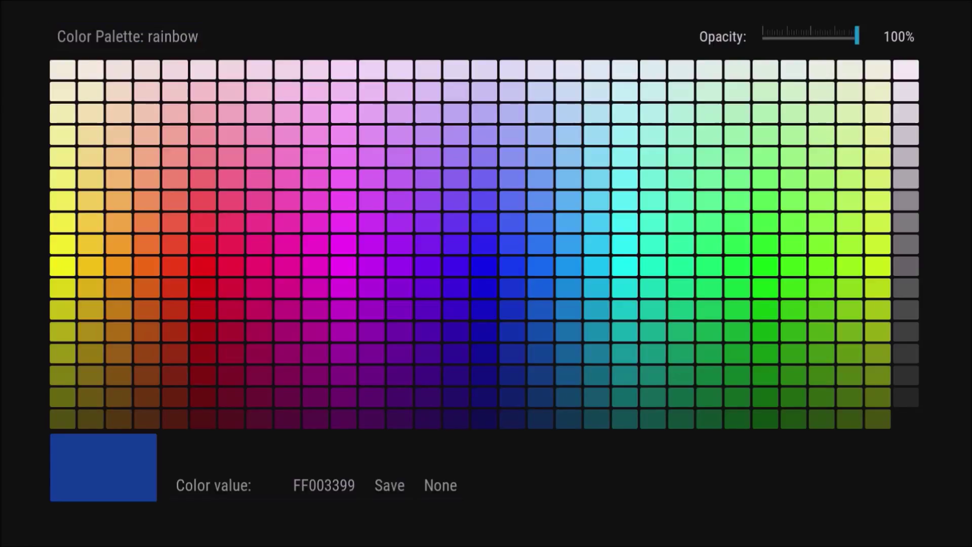
pyautogui.press('Down')
pyautogui.press('Down')
pyautogui.press('Down')
pyautogui.press('Down')
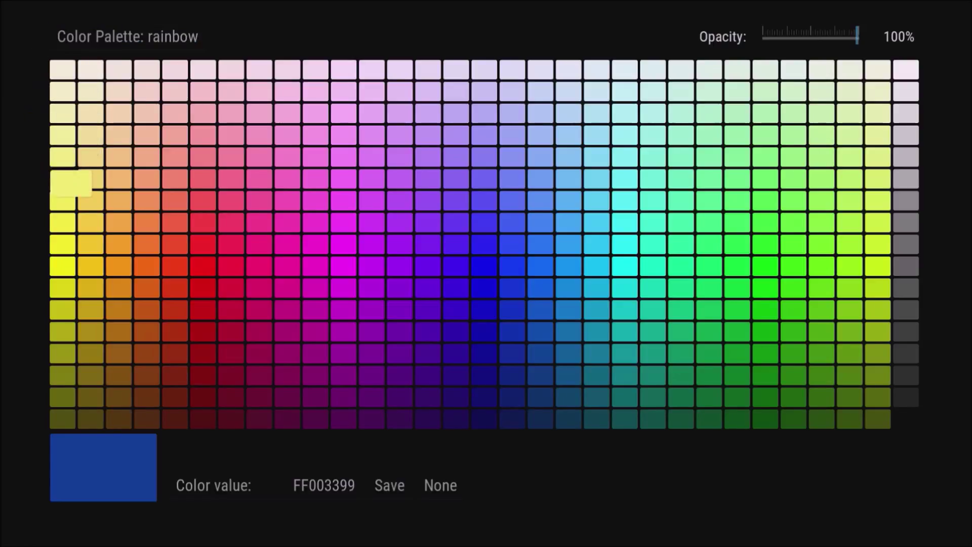
pyautogui.press('Right')
pyautogui.press('Right')
pyautogui.press('Right')
pyautogui.press('Right')
pyautogui.press('Right')
pyautogui.press('Right')
pyautogui.press('Right')
pyautogui.press('Right')
pyautogui.press('Right')
pyautogui.press('Right')
pyautogui.press('Right')
pyautogui.press('Right')
pyautogui.press('Right')
pyautogui.press('Right')
pyautogui.press('Right')
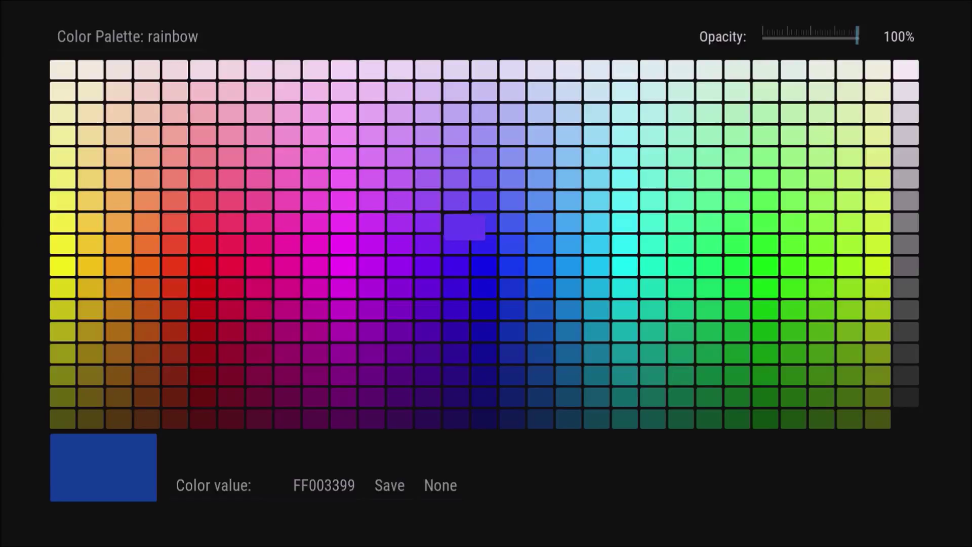
pyautogui.press('Down')
pyautogui.press('Down')
pyautogui.press('Down')
pyautogui.press('Down')
pyautogui.press('Down')
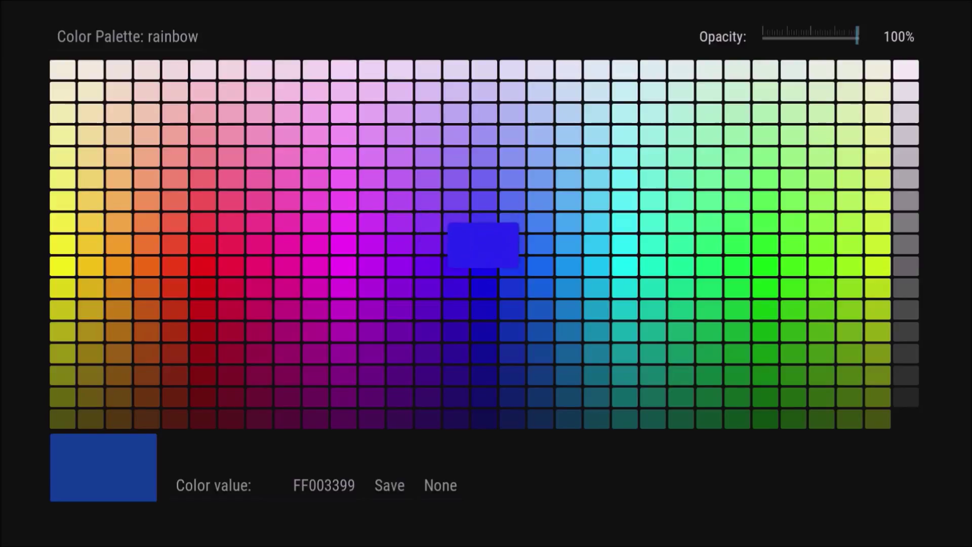
pyautogui.press('Down')
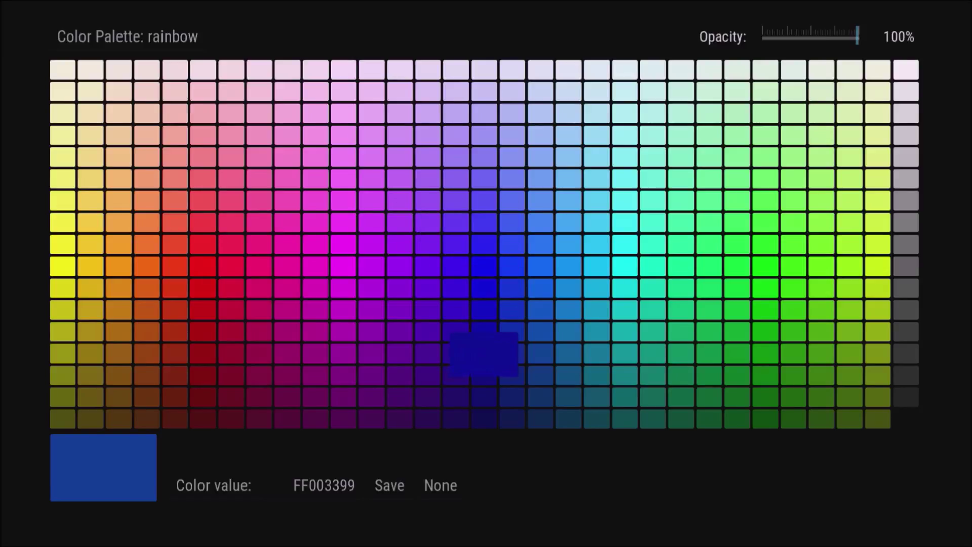
pyautogui.press('Up')
pyautogui.press('Up')
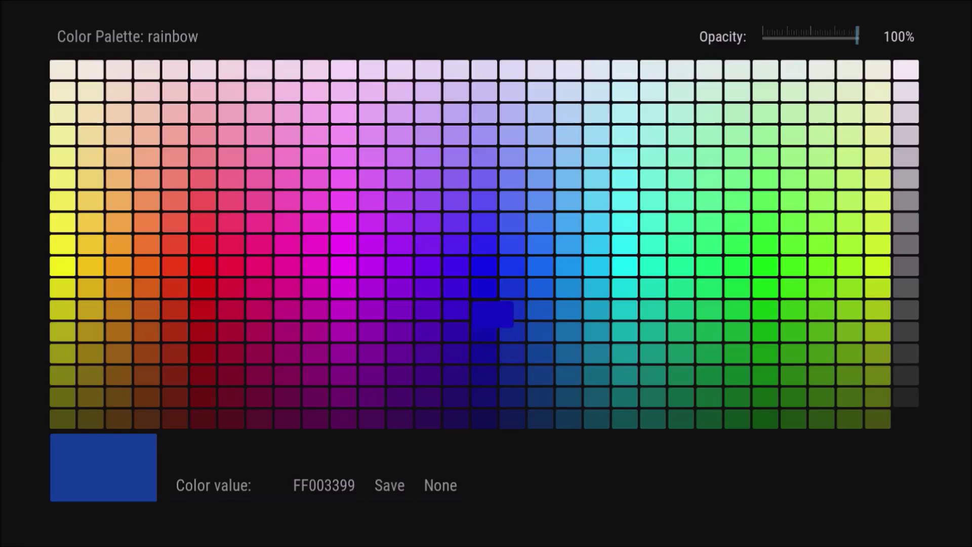
# Step: Move past the remaining blue swatches to the Menu Bar's color value and leave the color picker without choosing a new color
pyautogui.press('Right')
pyautogui.press('Down')
pyautogui.press('Down')
pyautogui.press('Down')
pyautogui.press('Down')
pyautogui.press('Down')
pyautogui.press('Down')
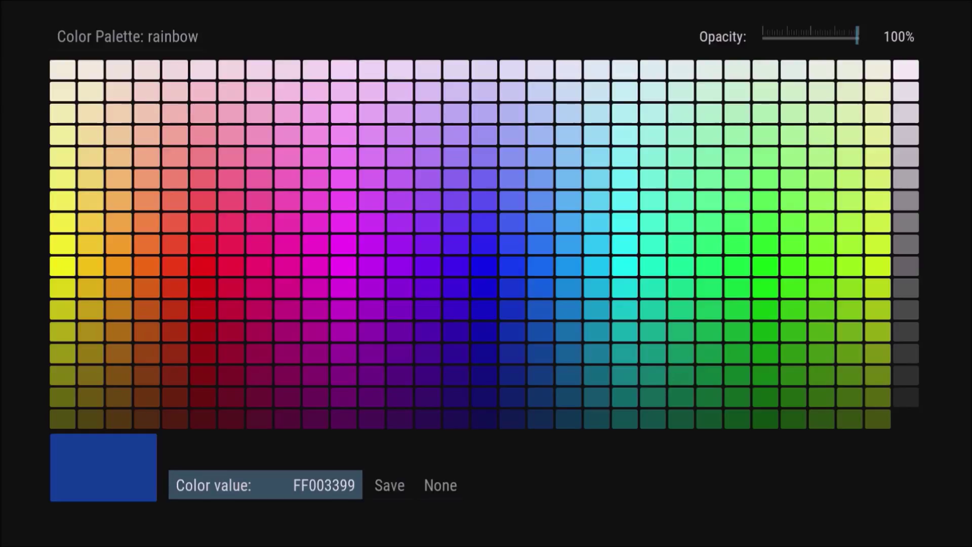
pyautogui.press('Escape')
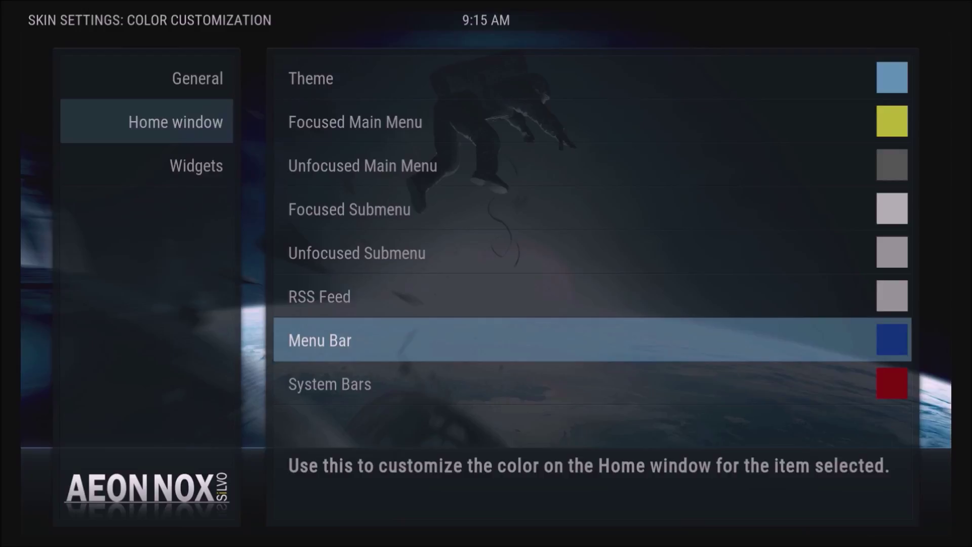
# Step: Review the Home window color items from System Bars up to Theme and highlight Focused Main Menu
pyautogui.press('Down')
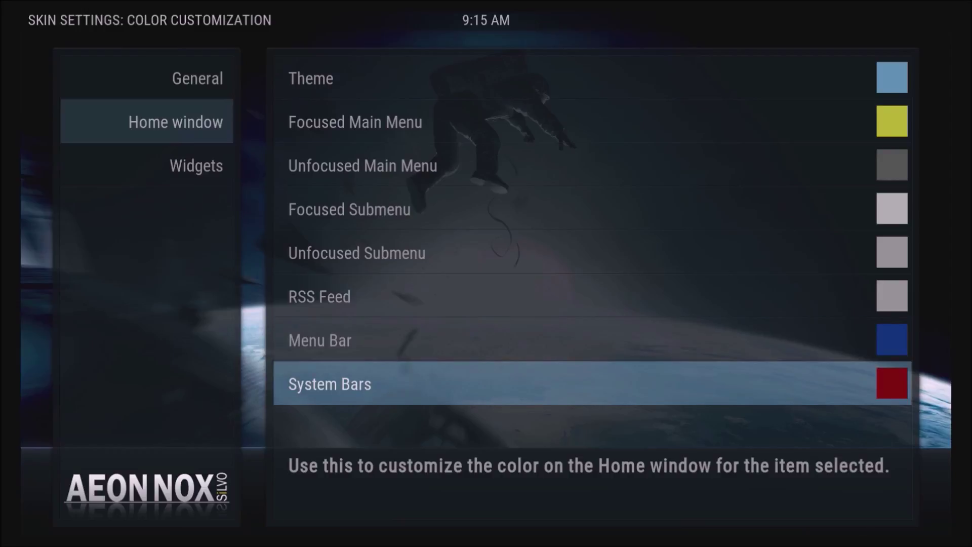
pyautogui.press('Up')
pyautogui.press('Up')
pyautogui.press('Up')
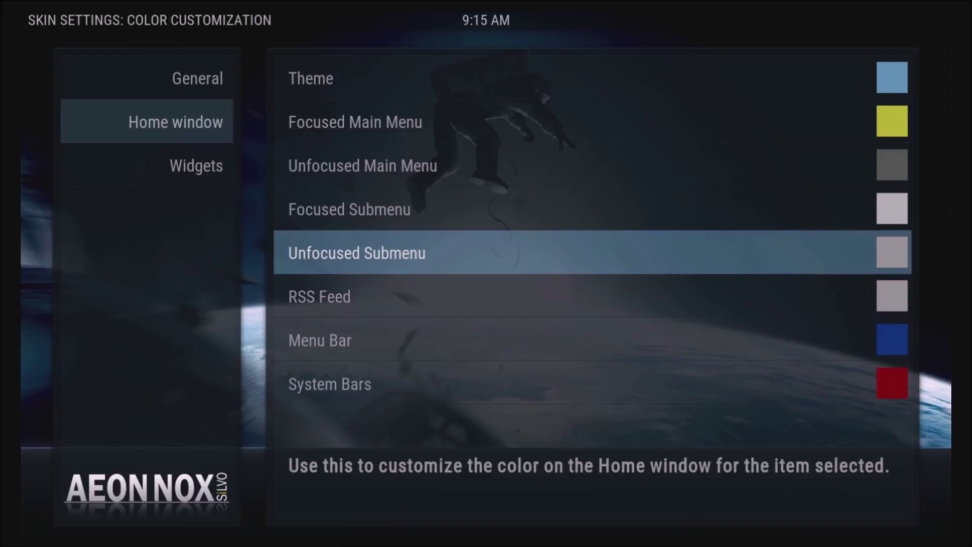
pyautogui.press('Up')
pyautogui.press('Up')
pyautogui.press('Up')
pyautogui.press('Up')
pyautogui.press('Down')
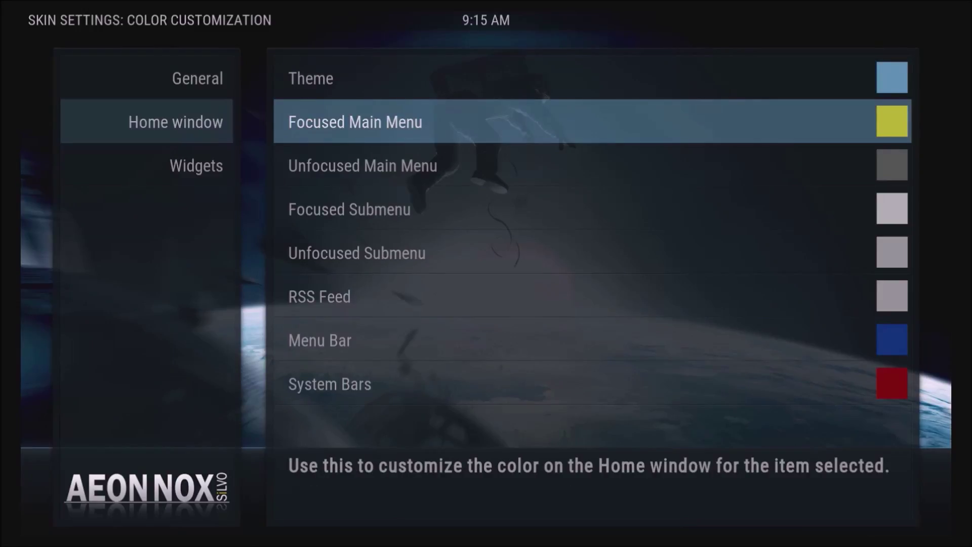